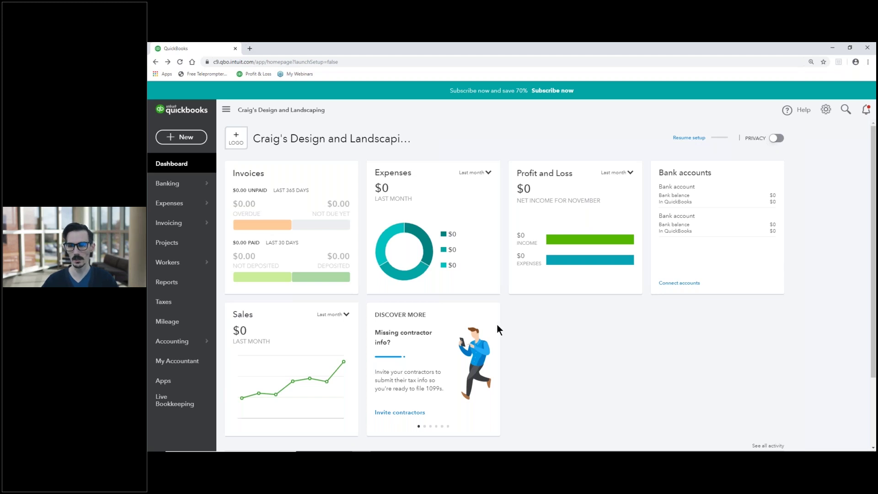
Open the Chart of Accounts from the Accounting menu.
mouse_move(183, 344)
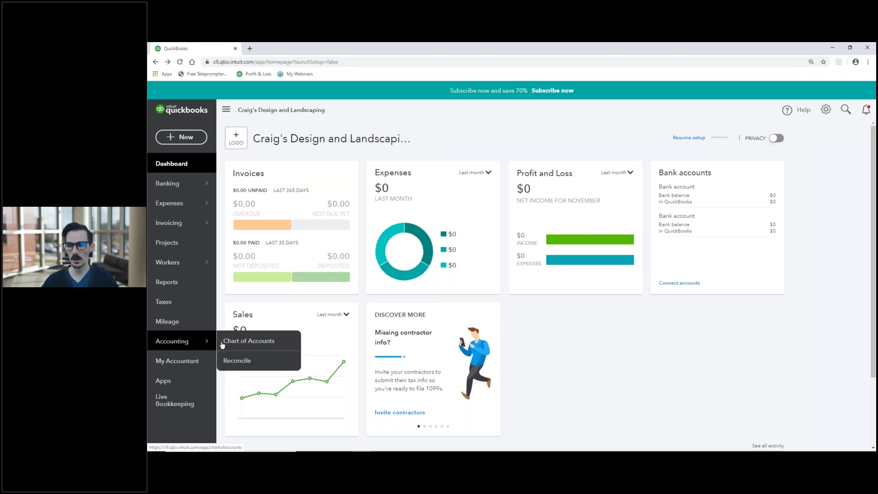
click(252, 343)
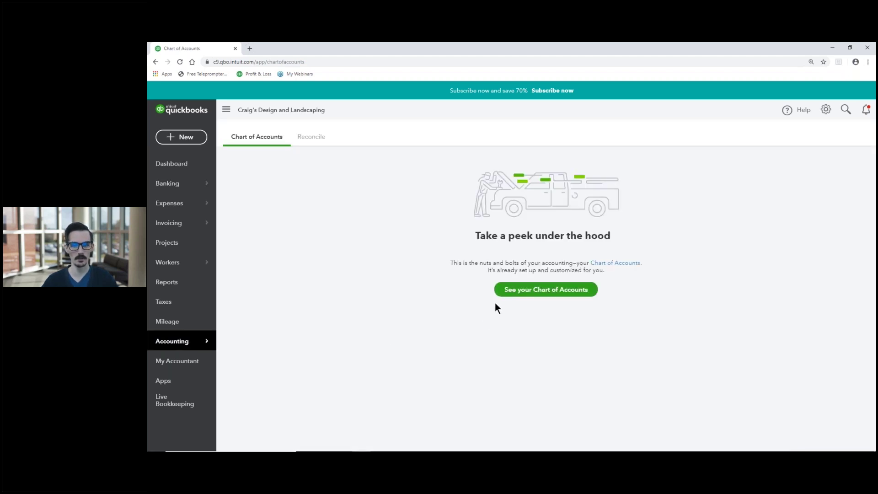
Show the full list of accounts and dismiss the two notice cards.
click(545, 289)
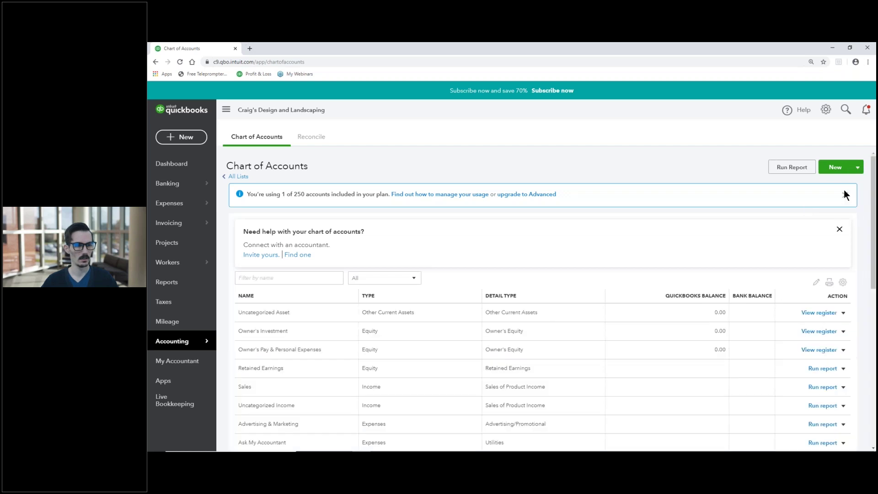
click(845, 194)
click(842, 204)
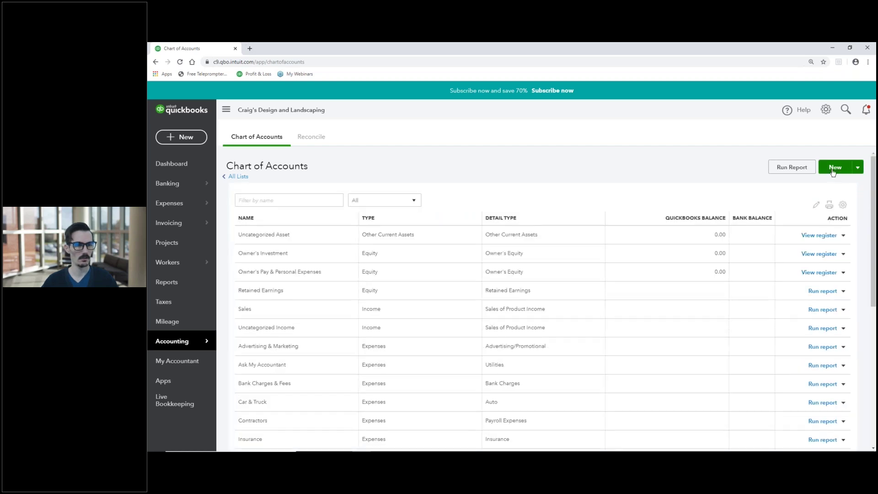
Create a new Checking bank account with a 50,000.00 opening balance.
click(825, 168)
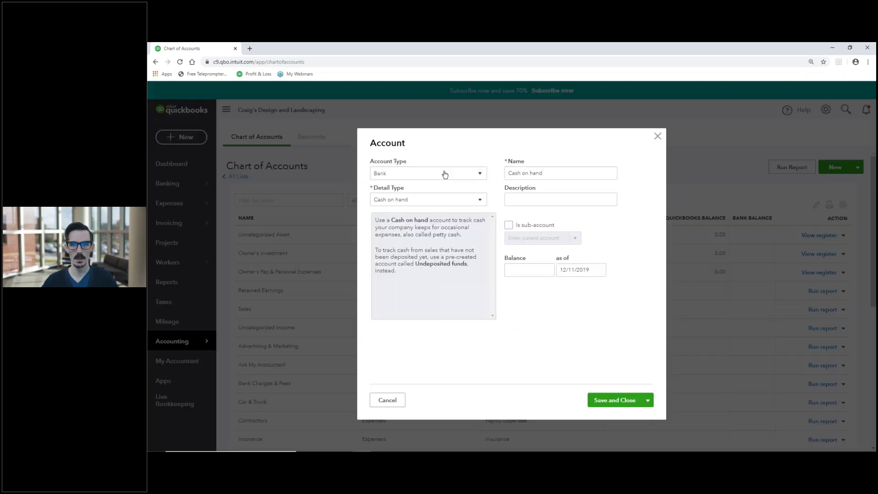
click(433, 201)
click(421, 227)
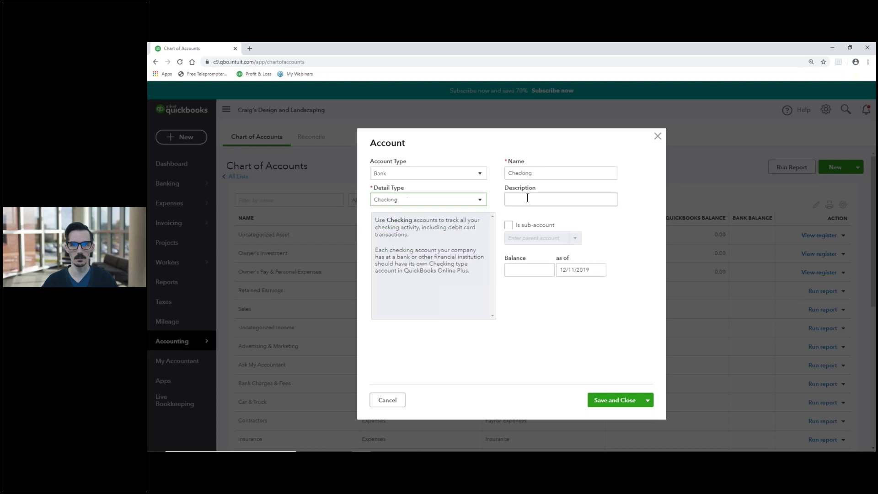
click(527, 268)
text(50000)
click(556, 297)
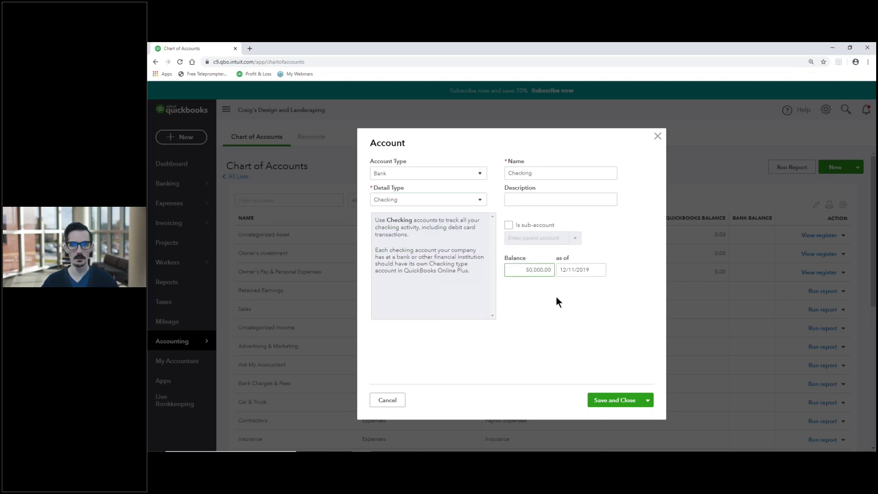
click(600, 393)
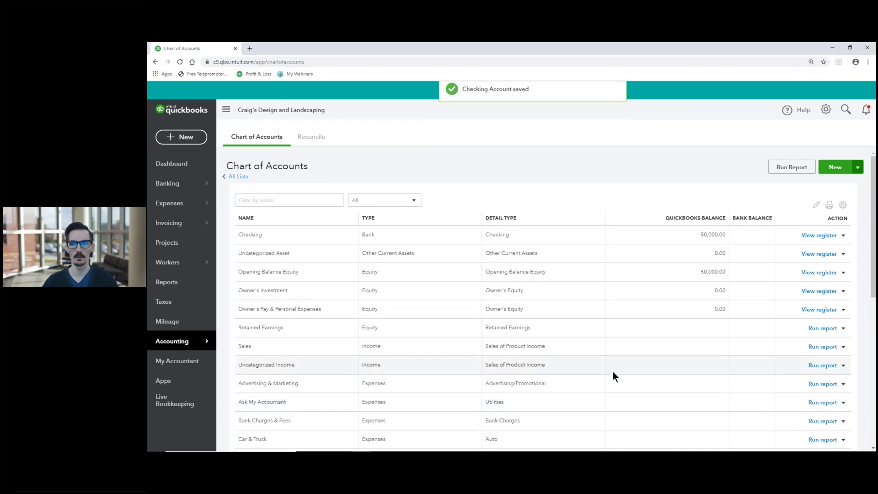
mouse_move(190, 266)
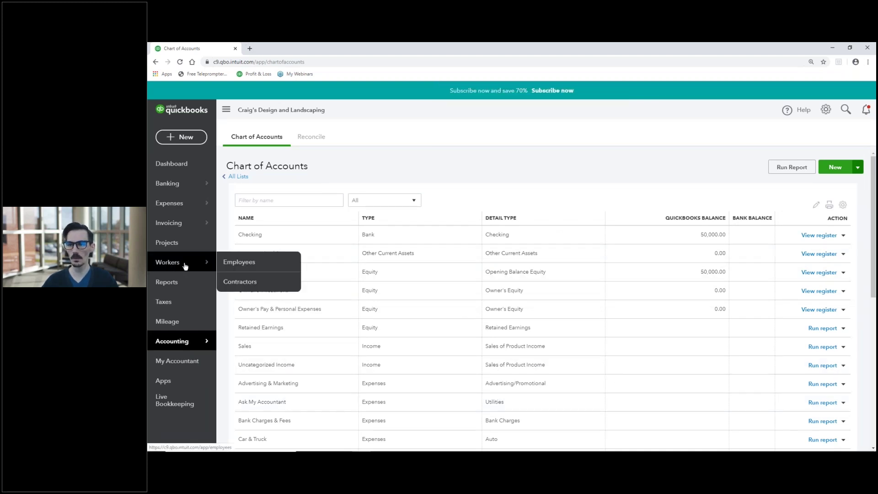
Go to the Employees page and start payroll setup to see the plans.
click(233, 265)
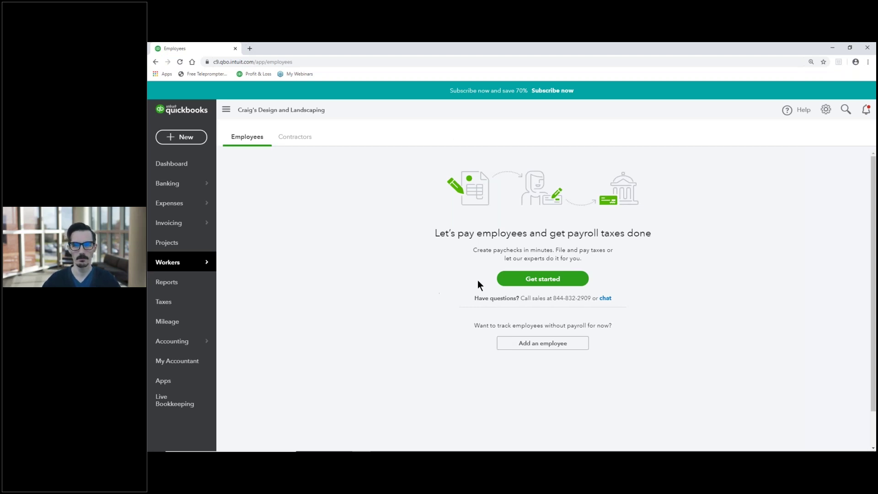
click(553, 282)
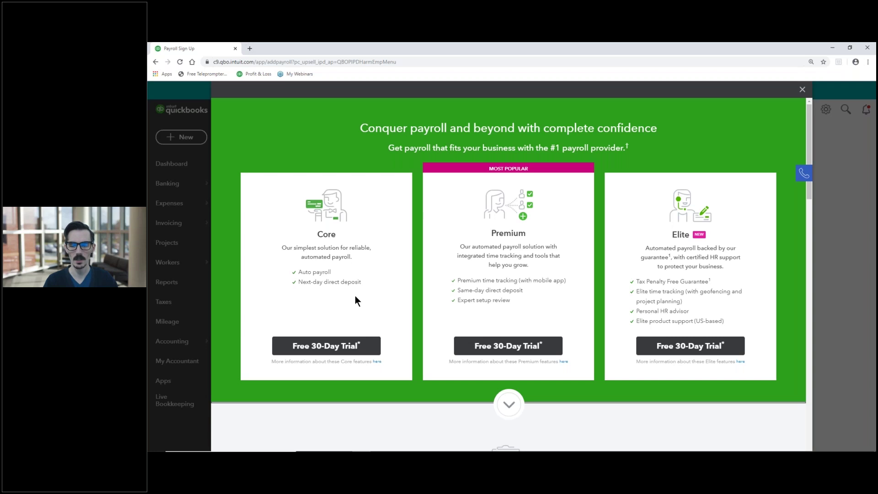
Scroll to compare Core ($45/mo), Premium ($75/mo) and Elite ($125/mo) plan features.
scroll(371, 293, down, 7)
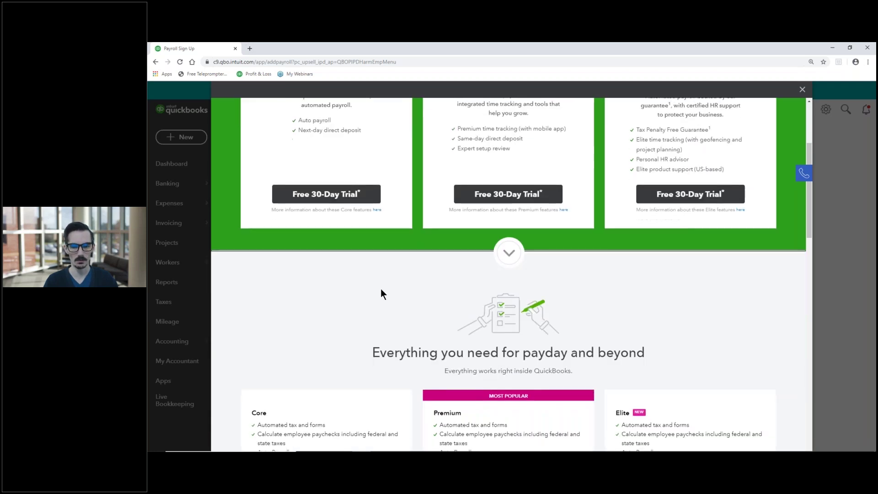
scroll(388, 292, down, 2)
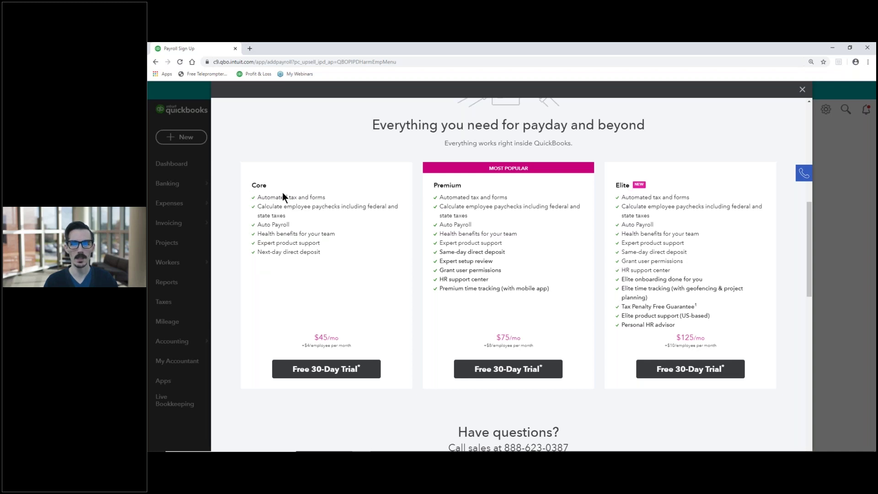
drag(259, 197, 320, 195)
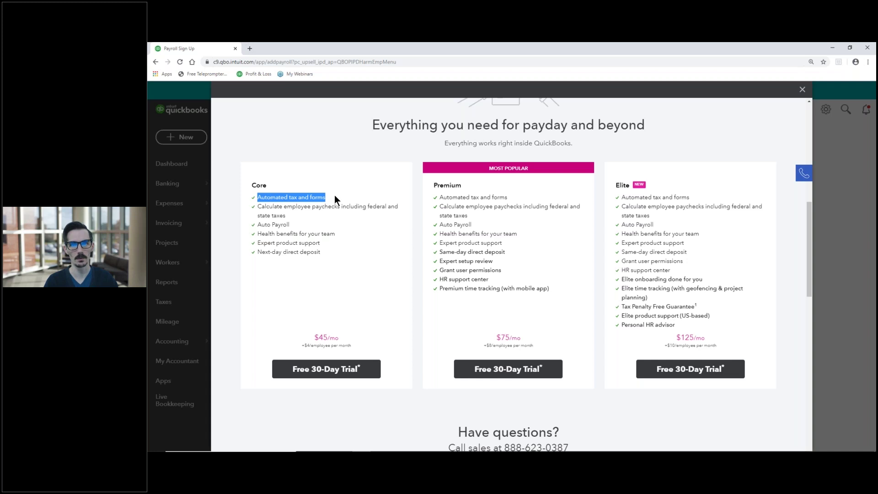
click(334, 196)
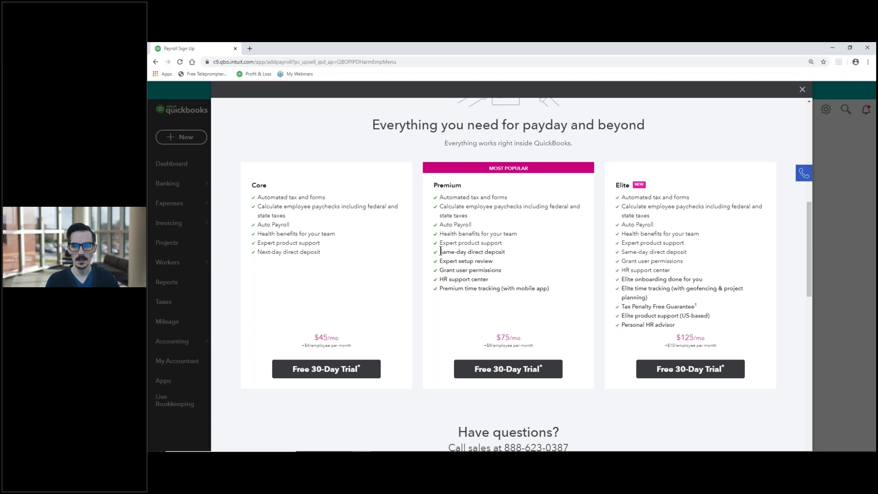
drag(440, 250, 511, 250)
click(311, 265)
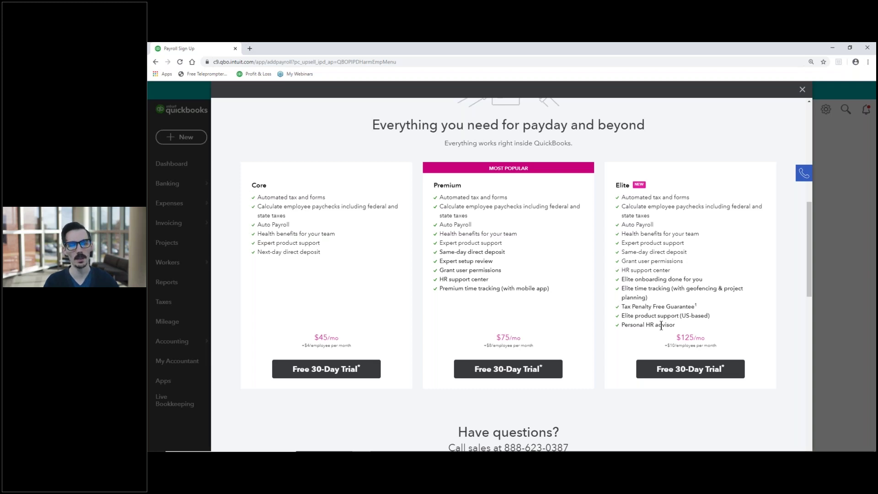
Start the free trial of the Core payroll plan.
drag(623, 288, 746, 289)
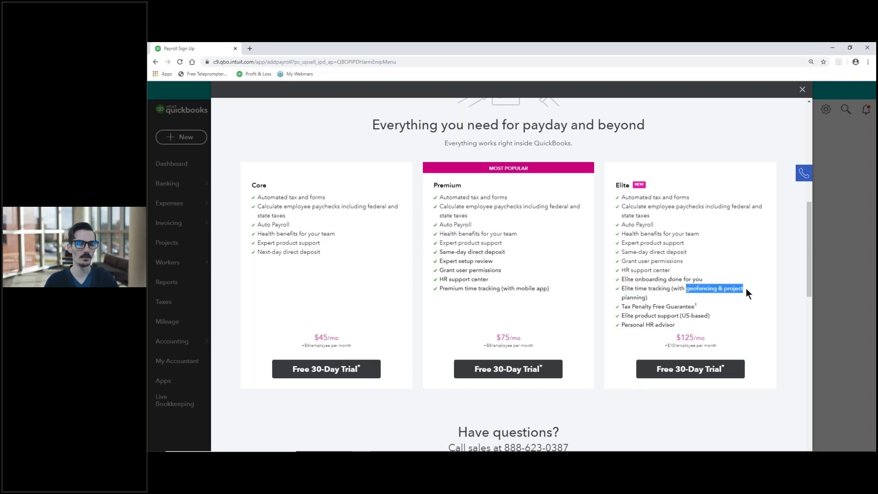
click(641, 300)
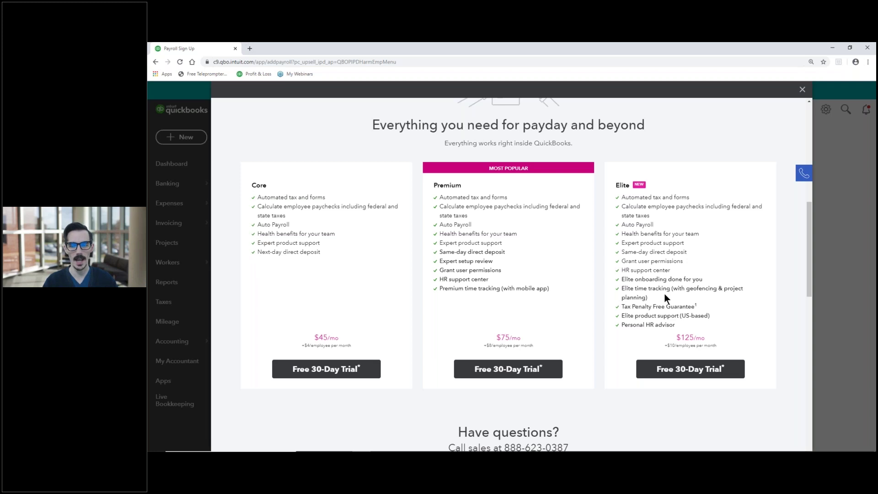
click(322, 376)
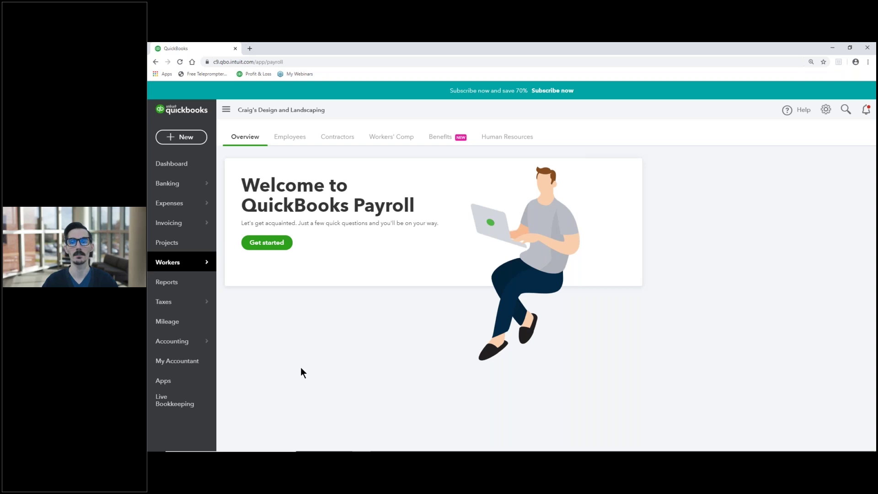
Answer that employees were paid in 2019 and set the next payday to December 13, 2019.
click(257, 247)
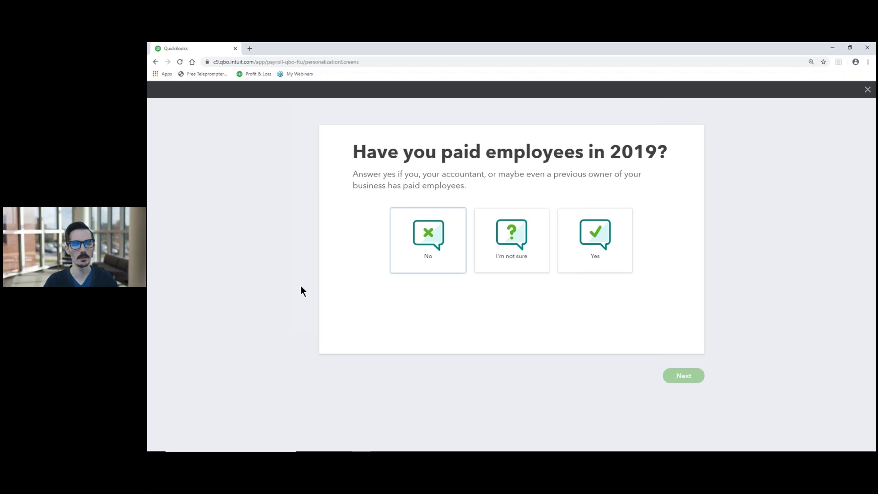
click(578, 272)
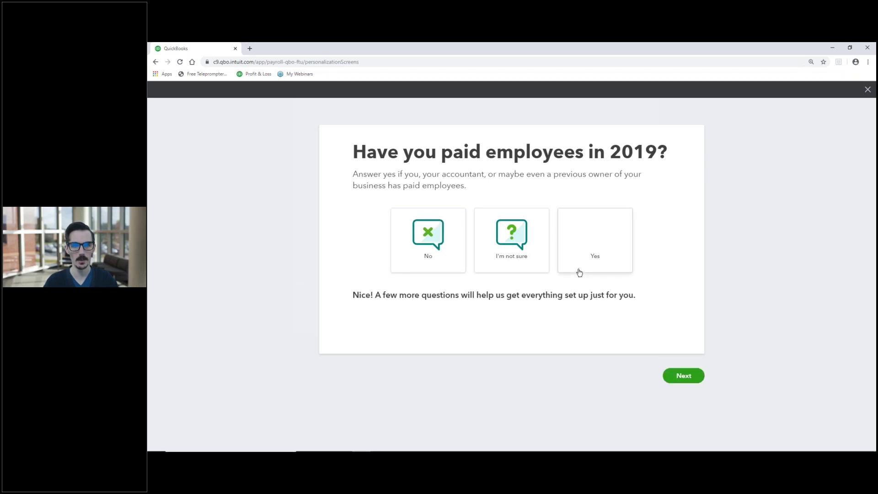
click(679, 379)
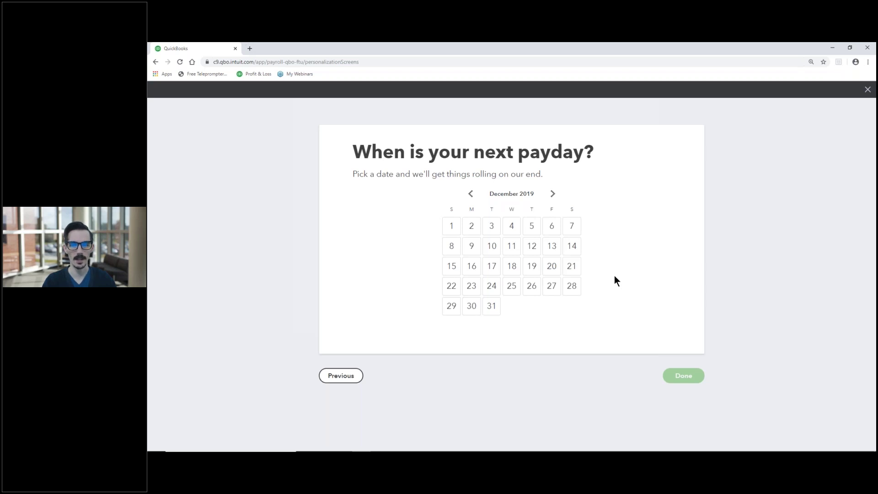
mouse_move(636, 451)
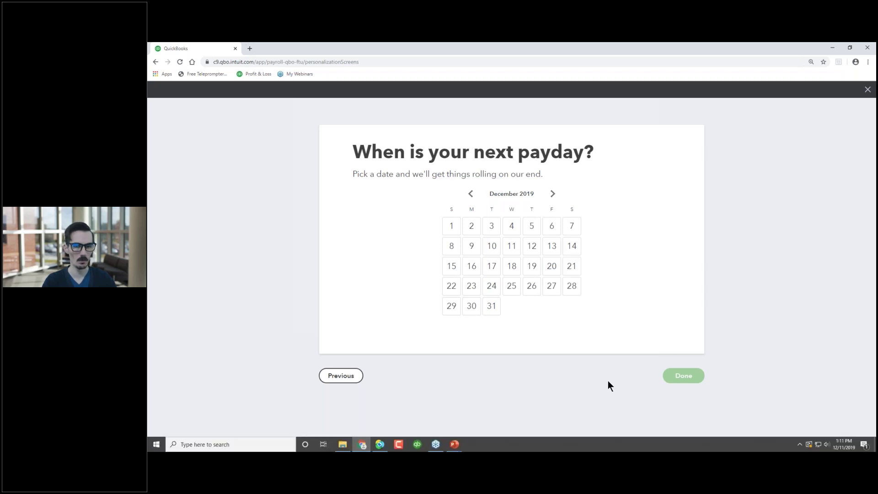
click(552, 247)
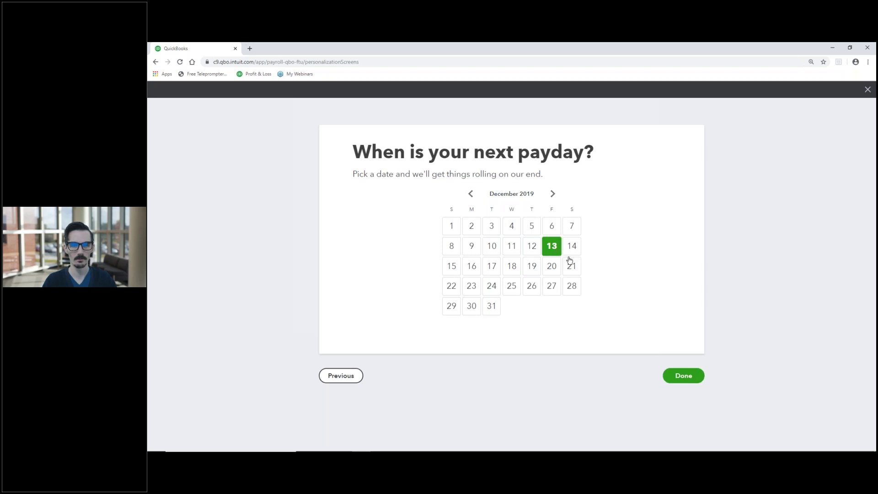
click(672, 374)
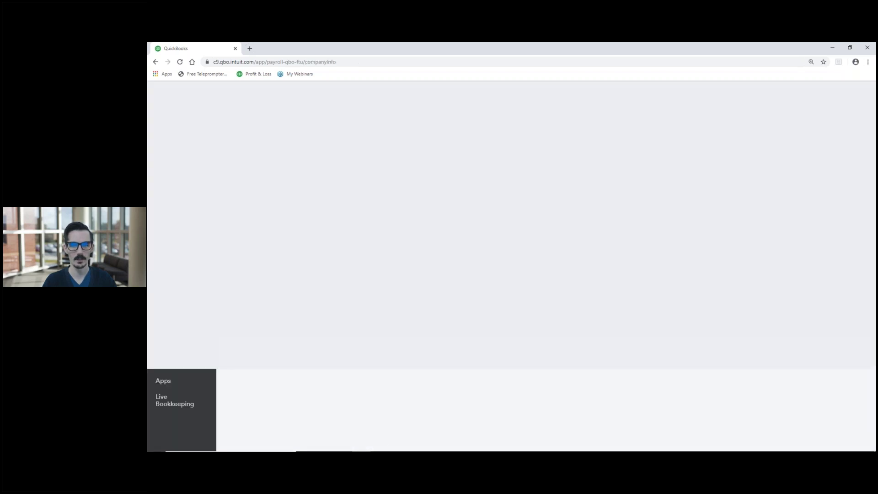
Fill the business address from the saved address with the state set to TX.
click(363, 254)
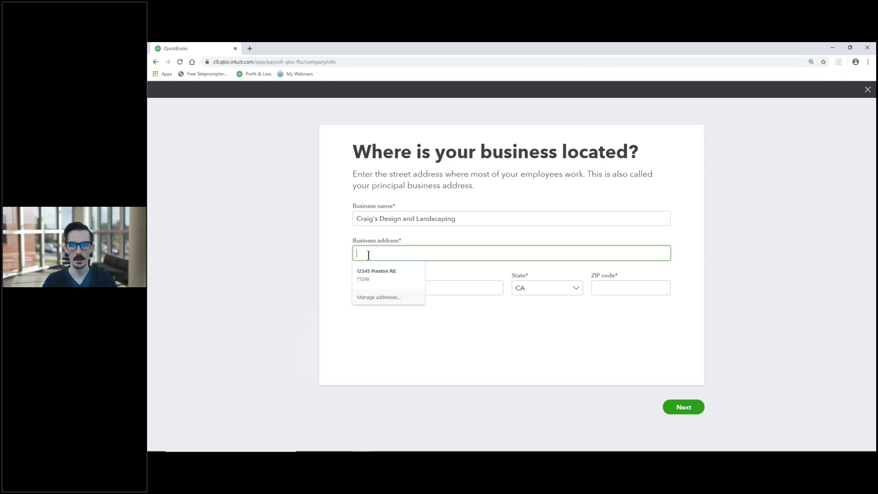
click(374, 271)
click(336, 259)
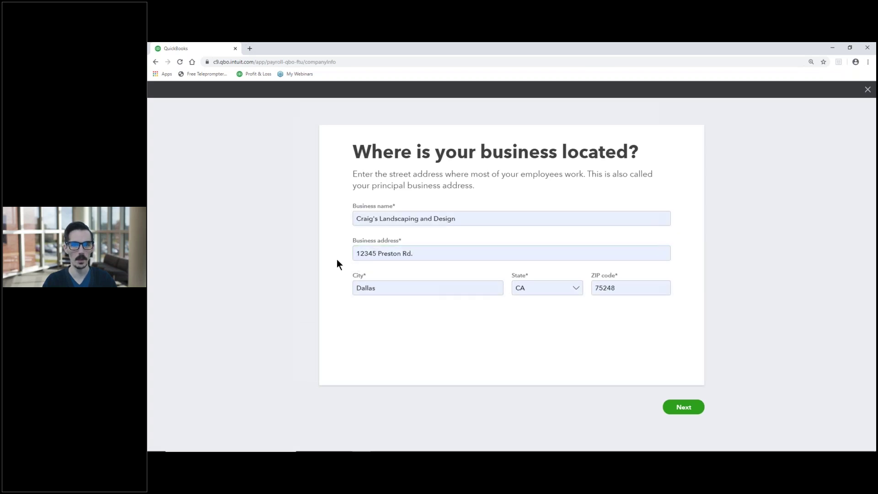
click(575, 288)
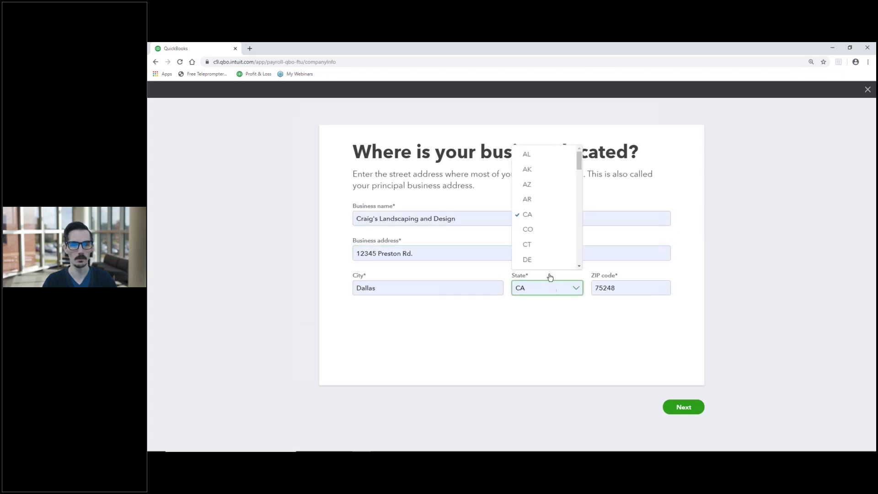
scroll(548, 268, down, 8)
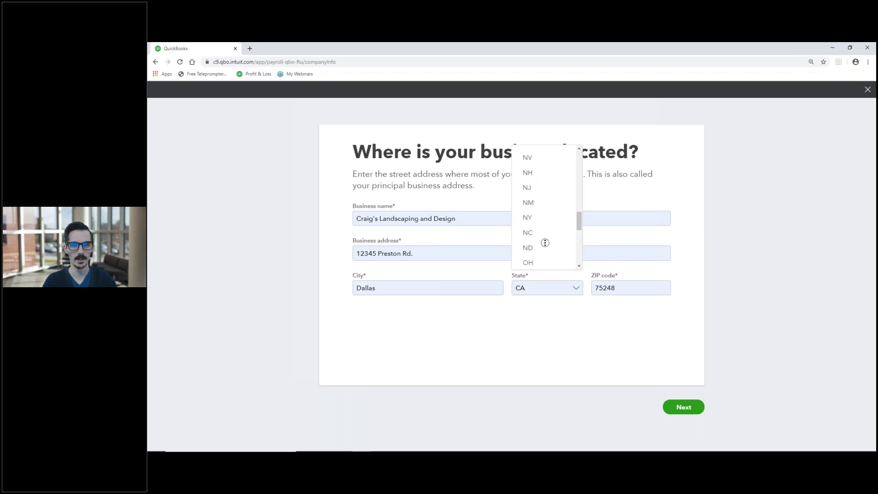
scroll(547, 230, down, 5)
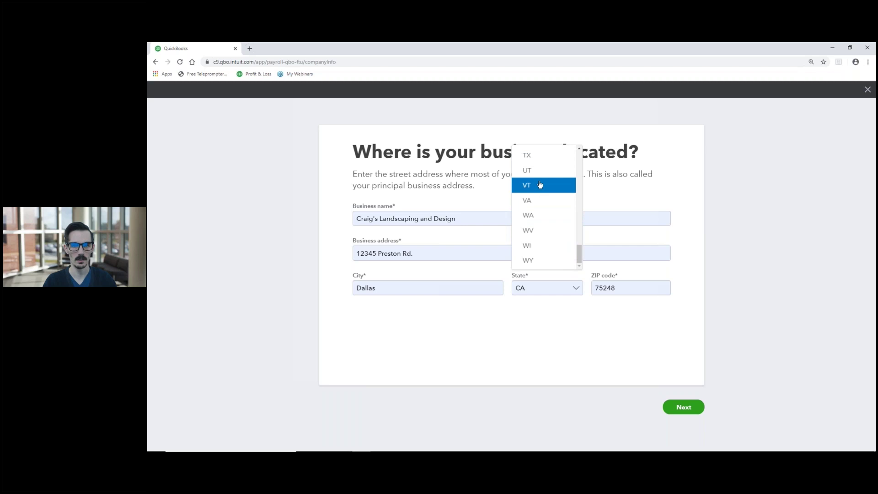
click(539, 155)
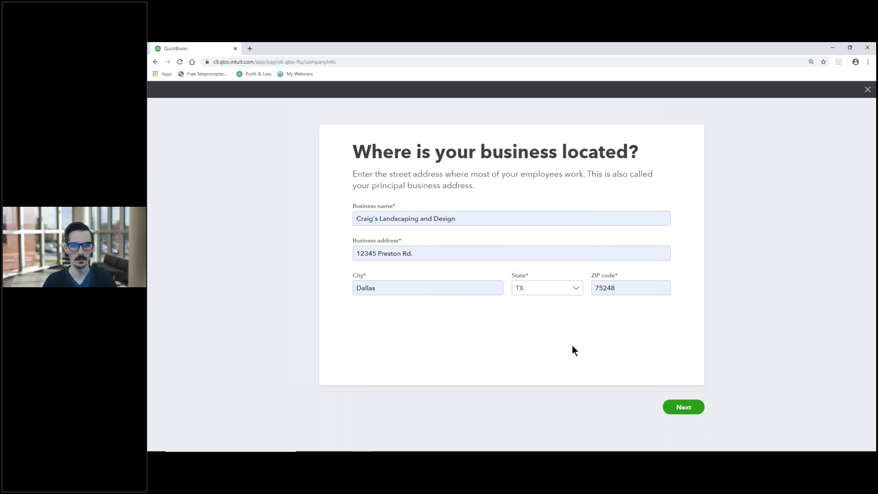
click(681, 407)
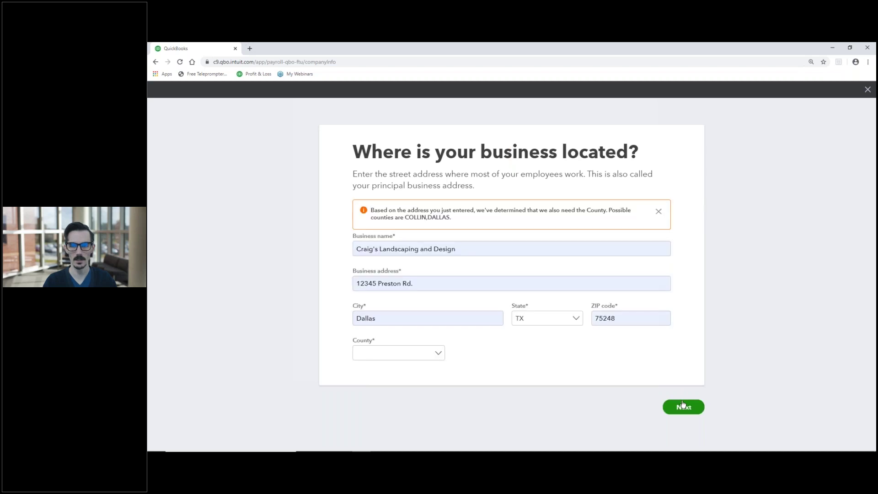
Choose DALLAS as the business county and submit the location.
click(439, 359)
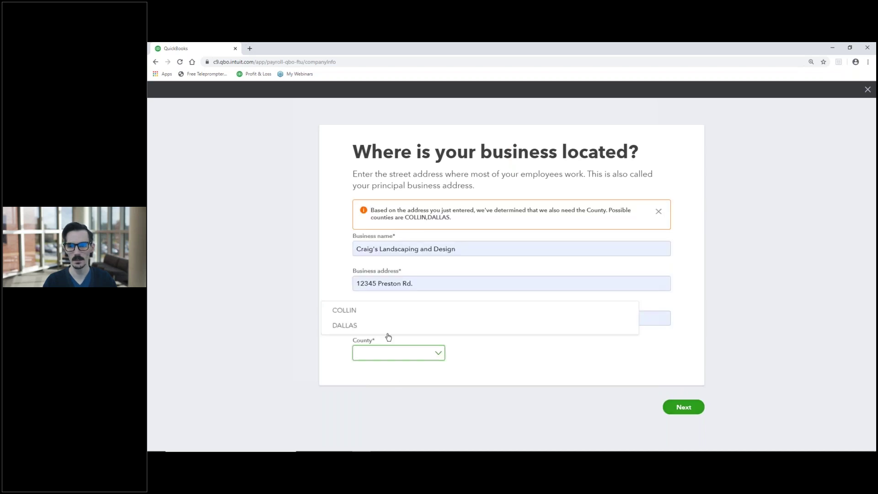
click(359, 326)
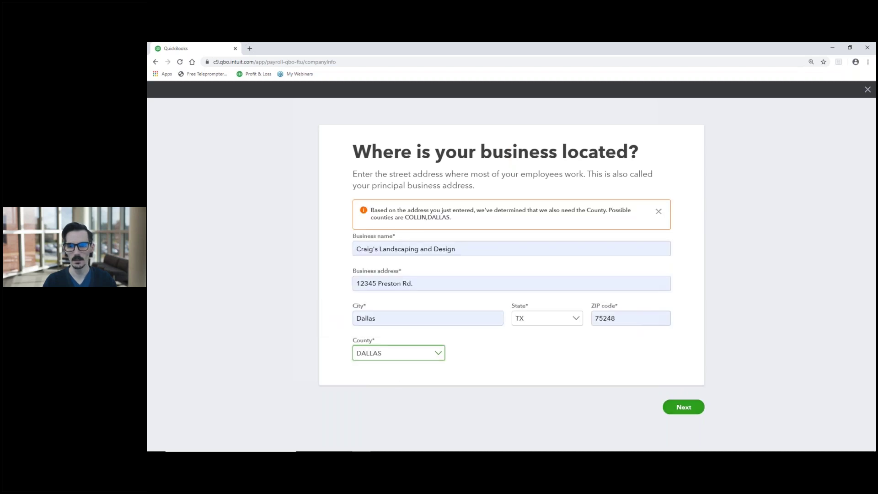
click(676, 404)
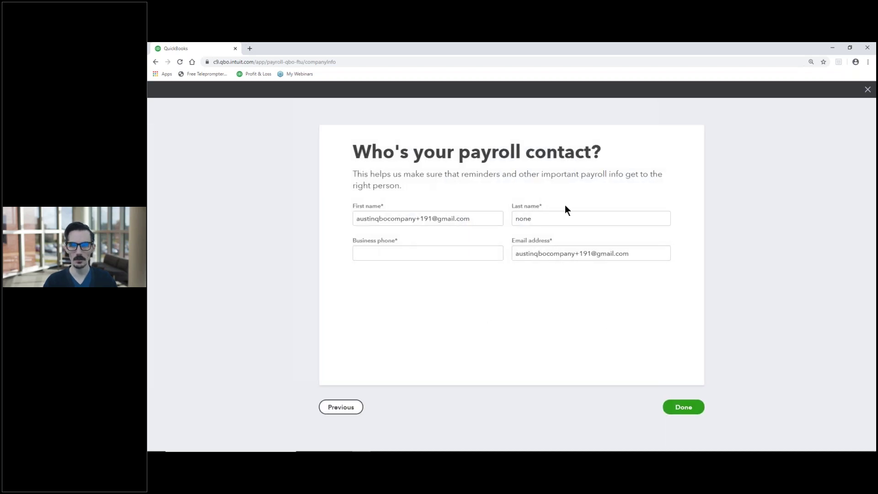
Enter the business phone number for the payroll contact and finish the contact step.
click(421, 247)
text(555) 214-7856)
click(467, 307)
click(684, 406)
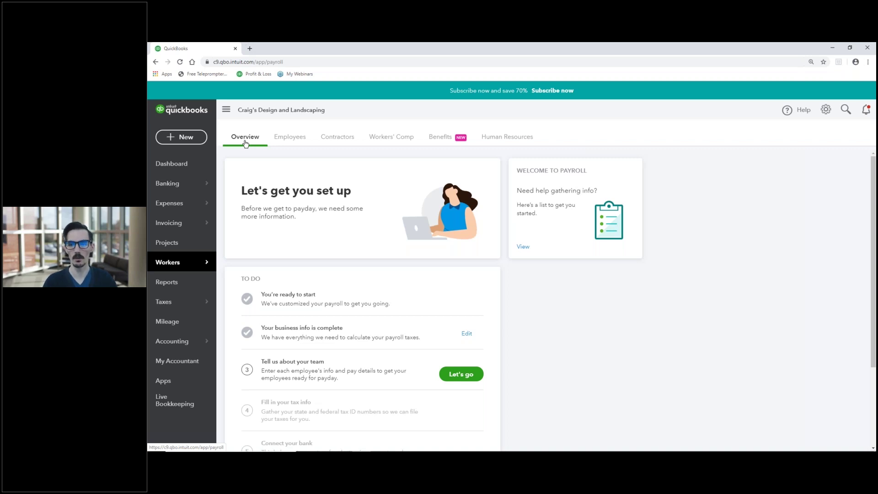
Start the 'Tell us about your team' task from the Payroll Overview to-do list.
scroll(300, 159, down, 3)
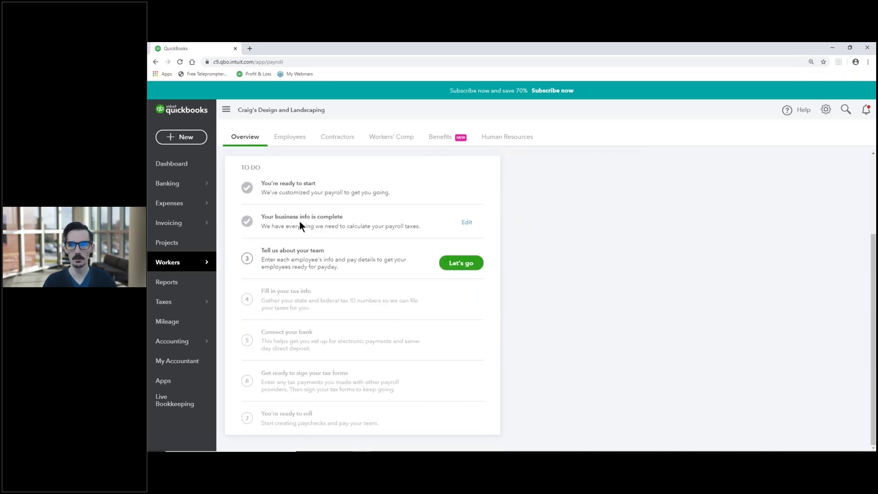
click(463, 268)
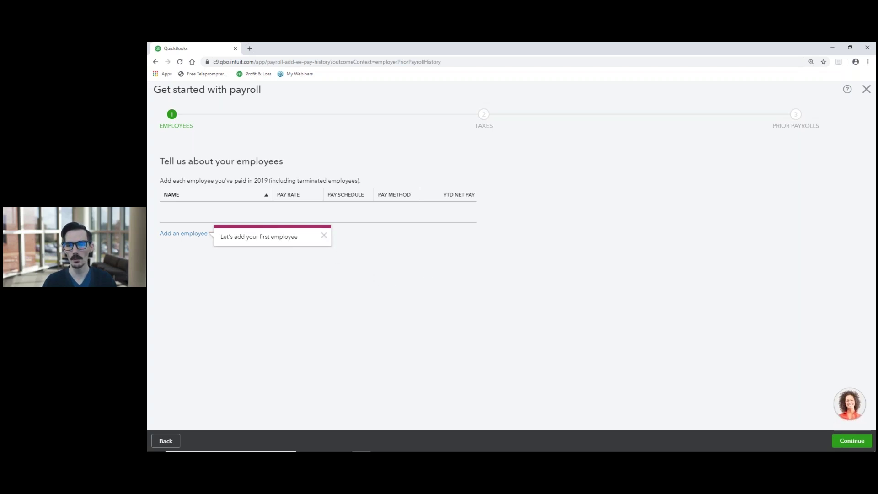
Add a new employee with their first name, middle initial and last name.
click(324, 236)
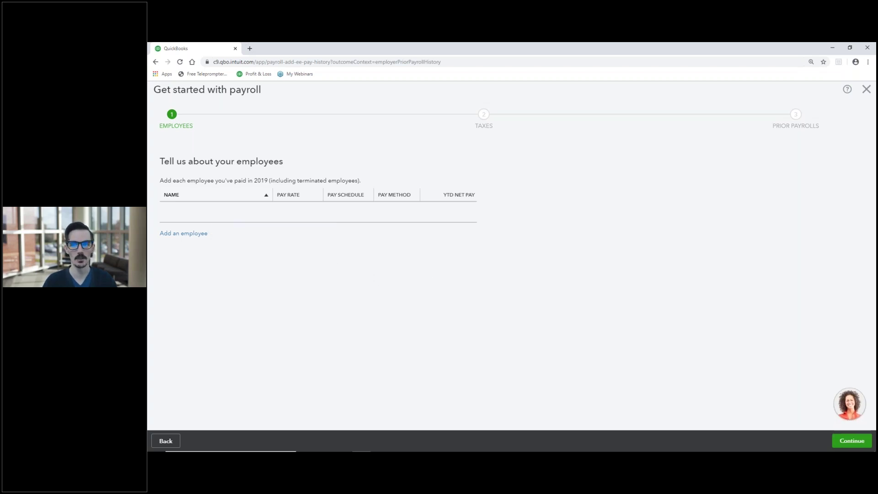
click(187, 236)
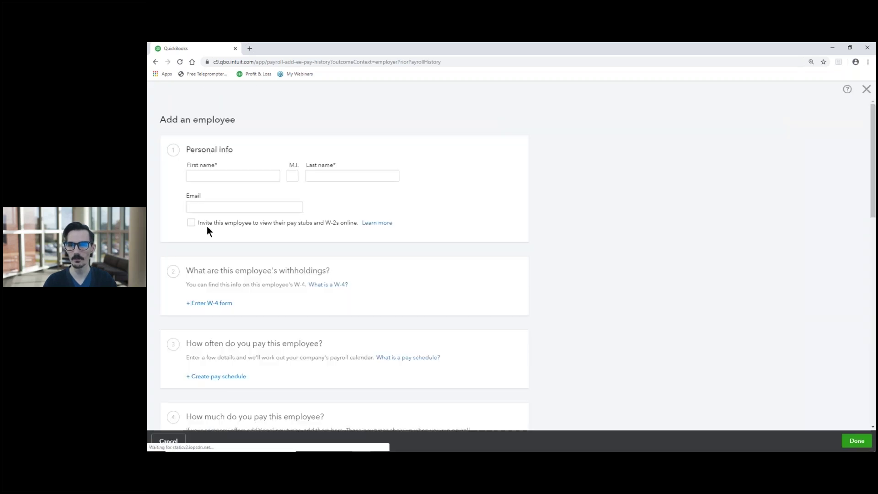
click(194, 175)
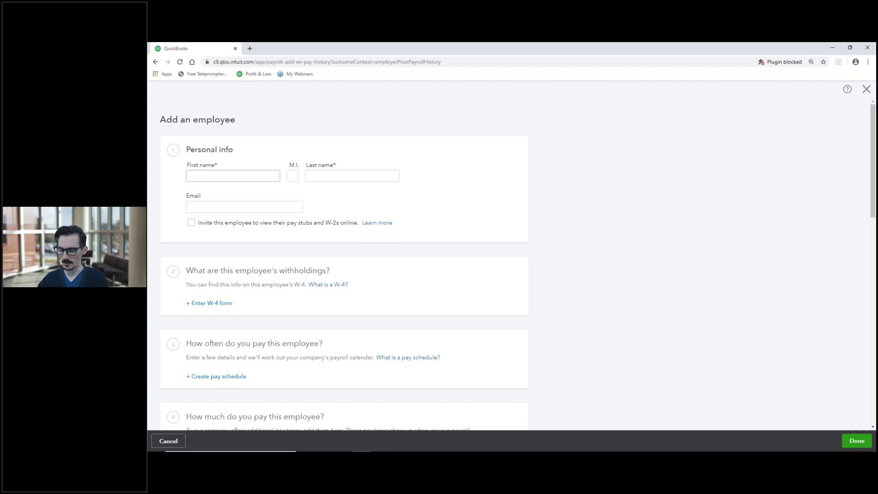
key(Tab)
key(Tab)
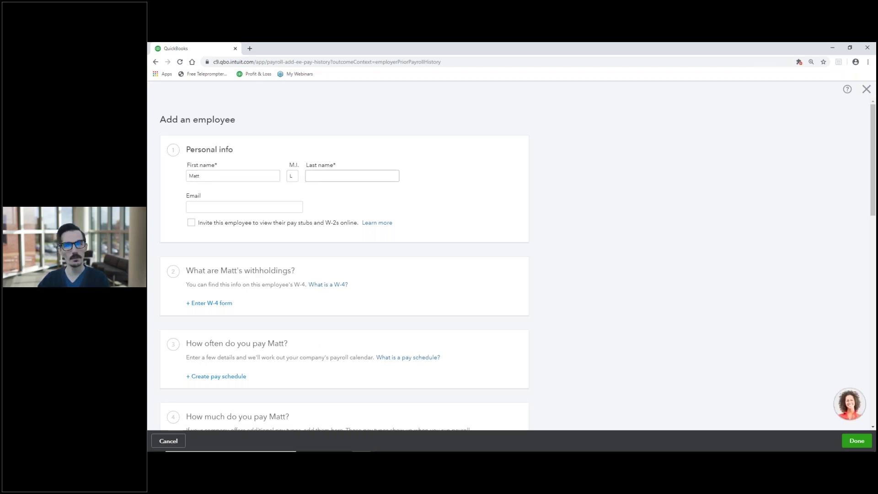
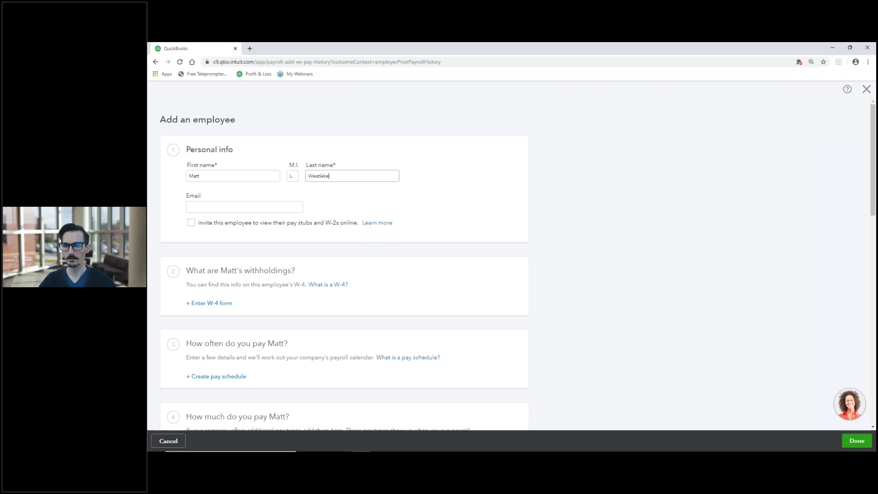
Enter the employee's e-mail, invite them to view pay stubs online, and open their W-4 form.
click(202, 208)
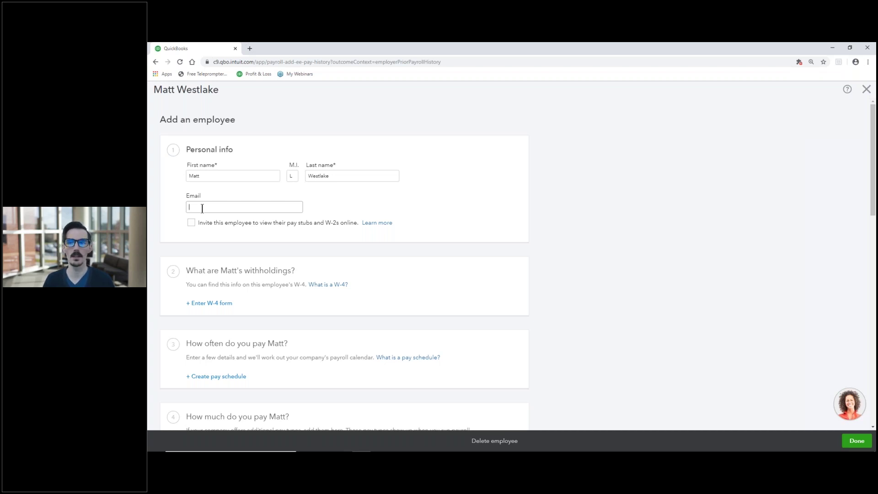
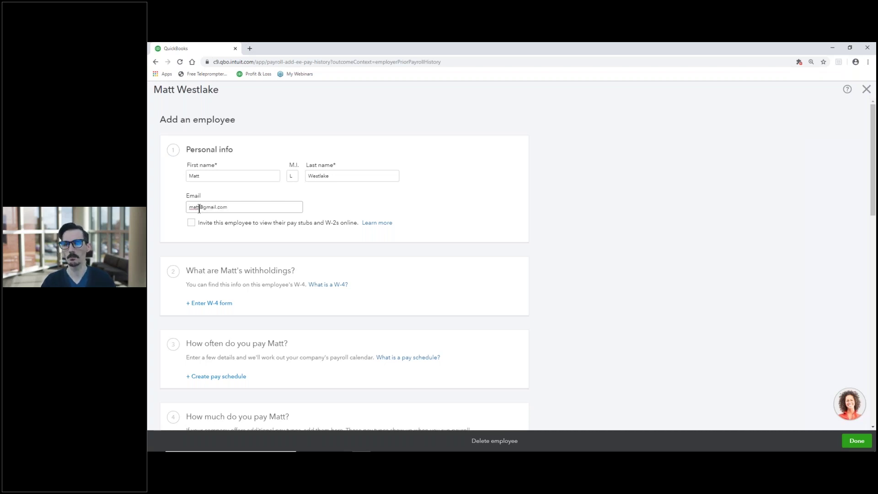
click(191, 222)
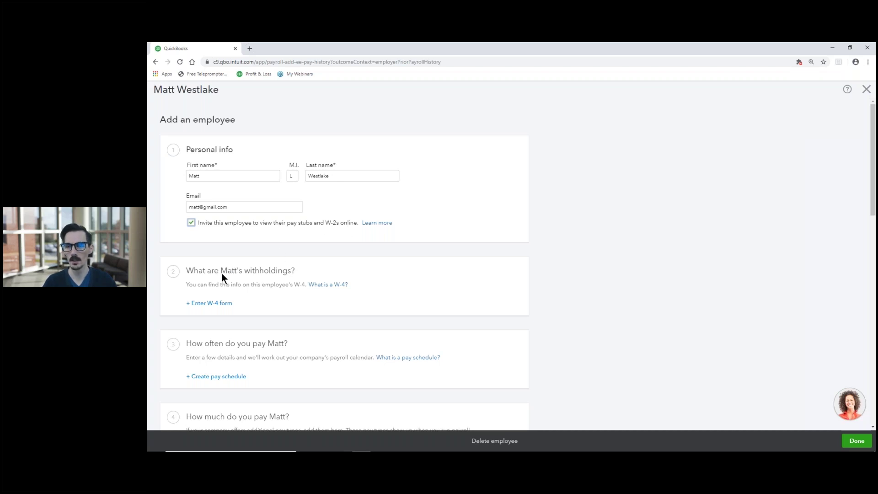
click(220, 305)
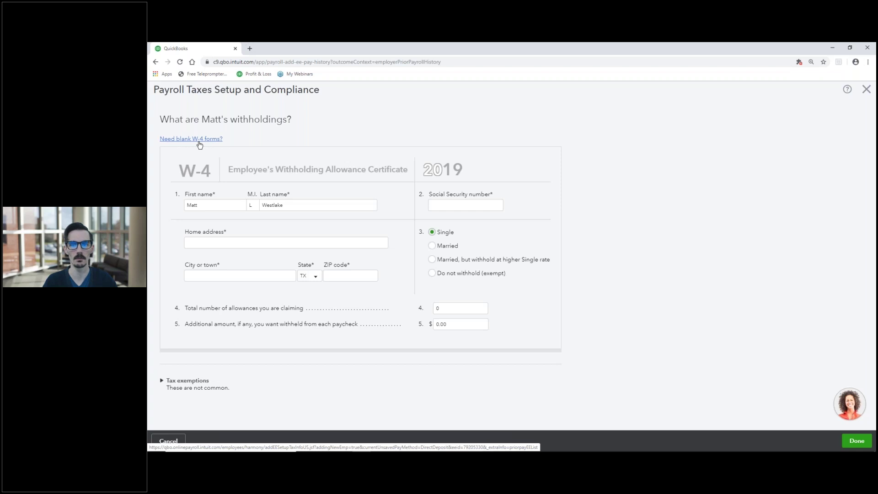
Enter the employee's Social Security number and set filing status to 'Married, but withhold at higher Single rate'.
click(431, 205)
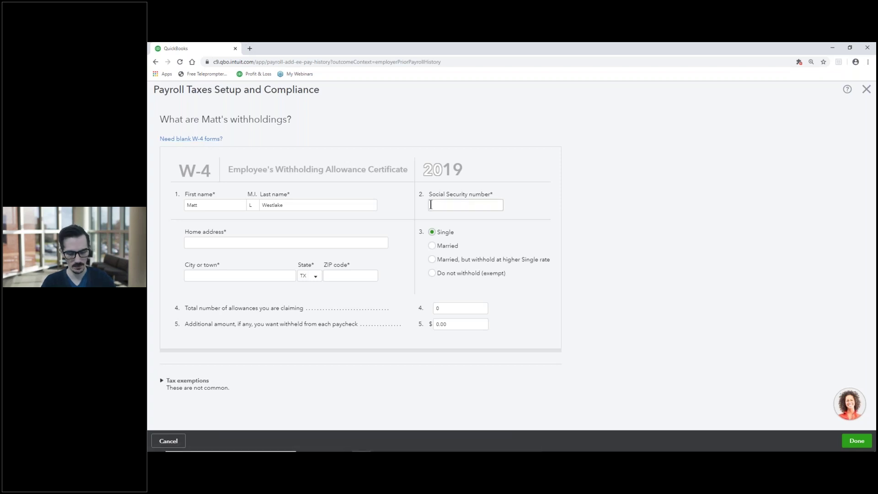
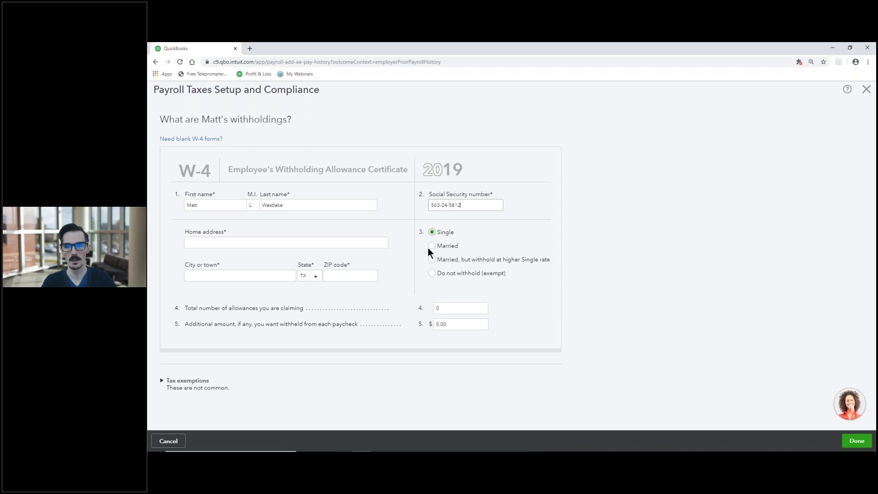
click(432, 259)
Fill in and correct the home address, choose DALLAS county, and save the W-4.
click(219, 239)
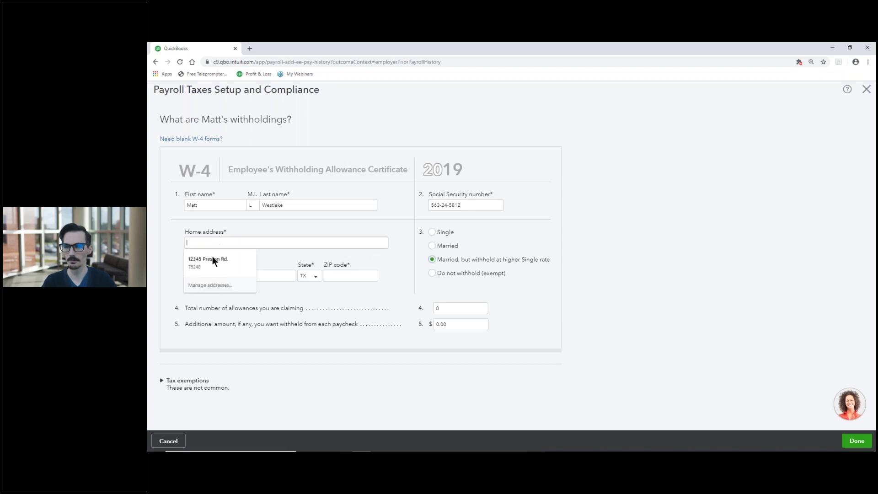
click(211, 257)
click(202, 243)
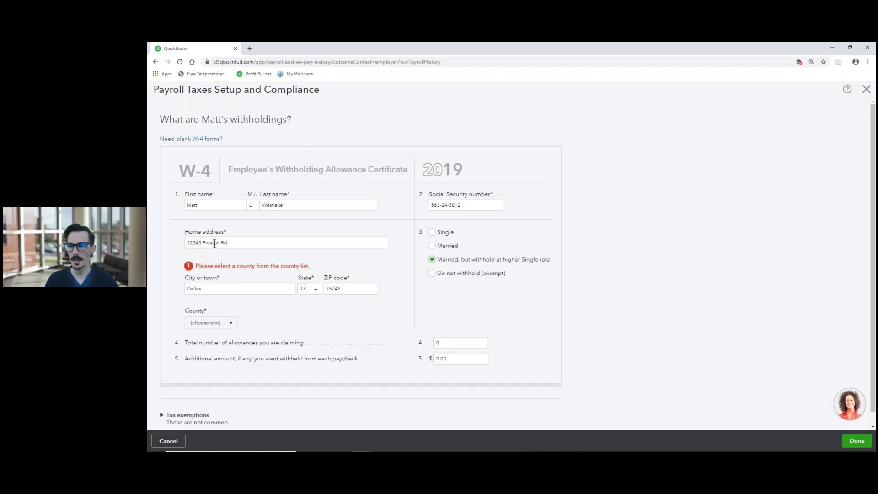
click(197, 241)
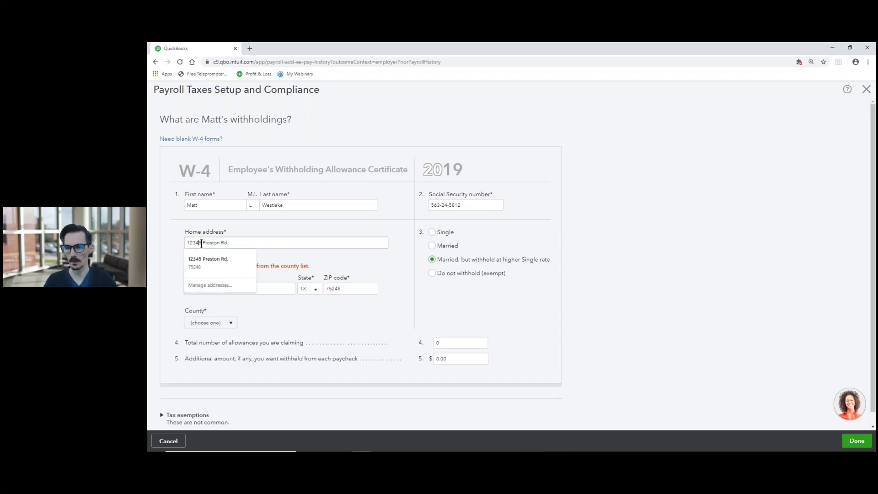
key(BackSpace)
text(5)
click(174, 240)
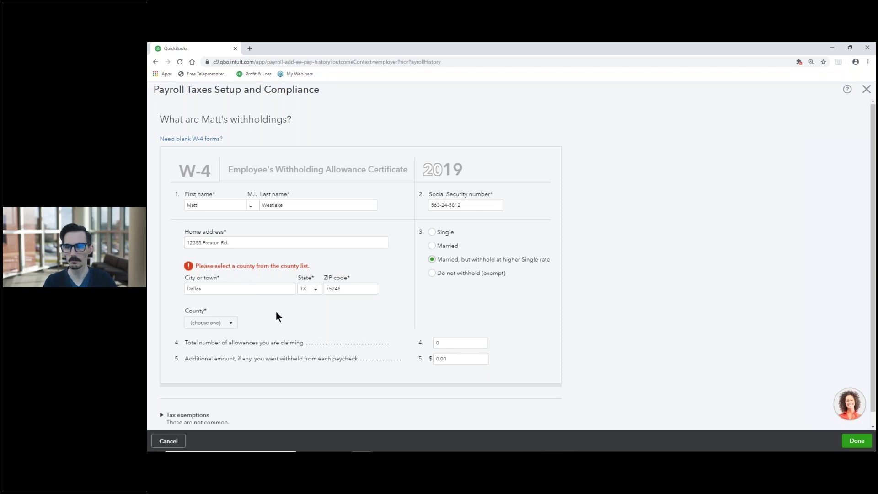
click(231, 324)
click(212, 360)
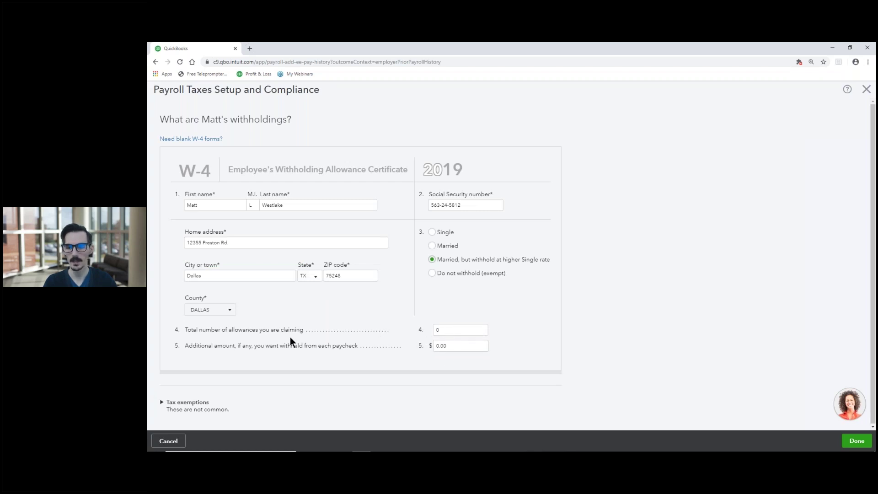
click(176, 403)
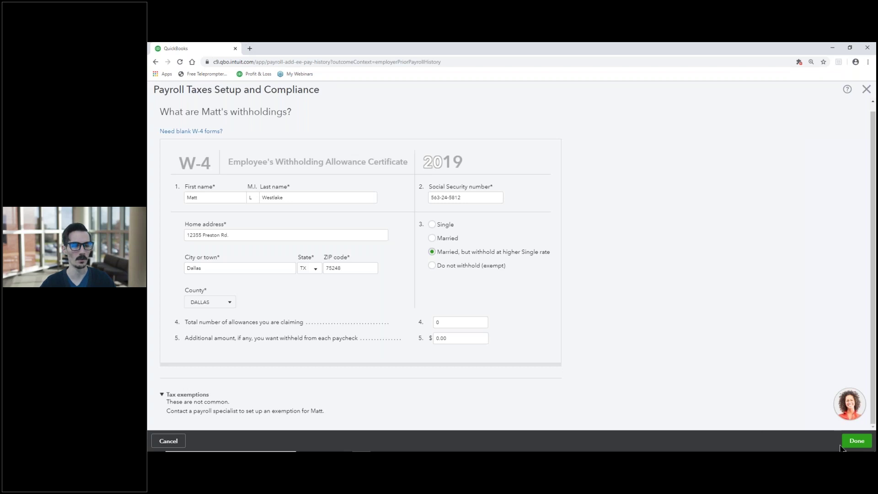
click(854, 440)
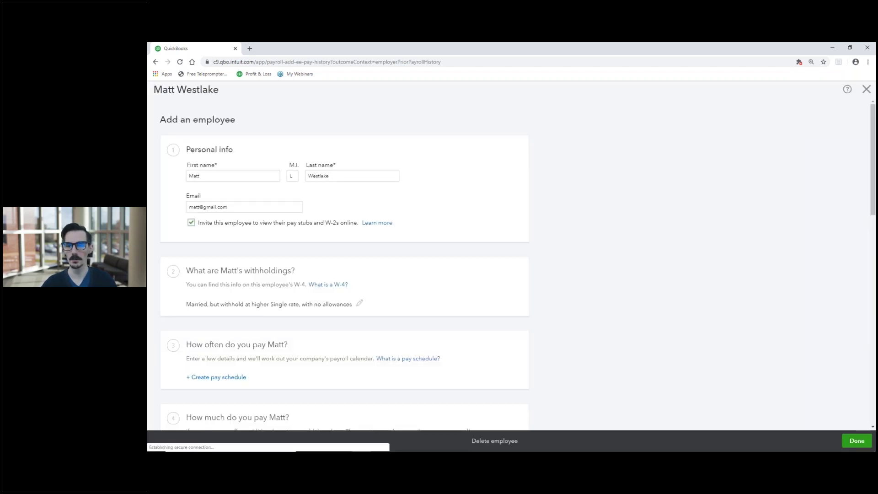
Scroll to 'How often do you pay' and start creating a new pay schedule.
scroll(284, 278, down, 3)
scroll(226, 262, down, 1)
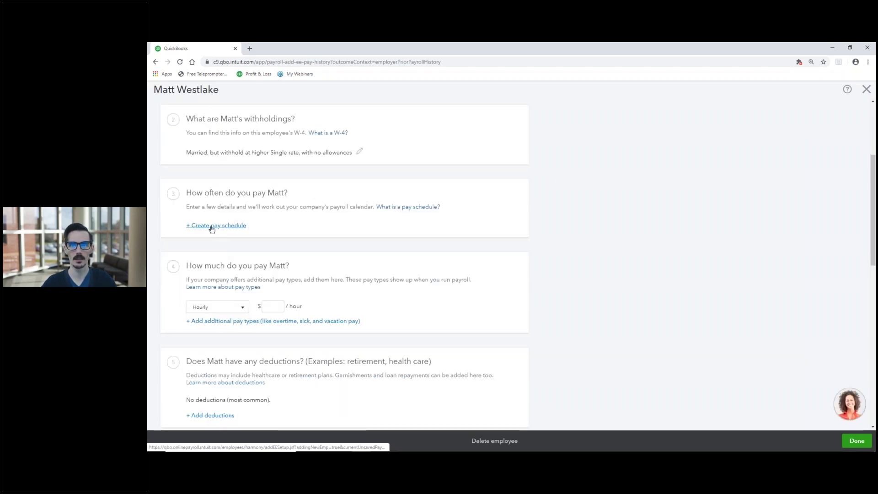
click(211, 226)
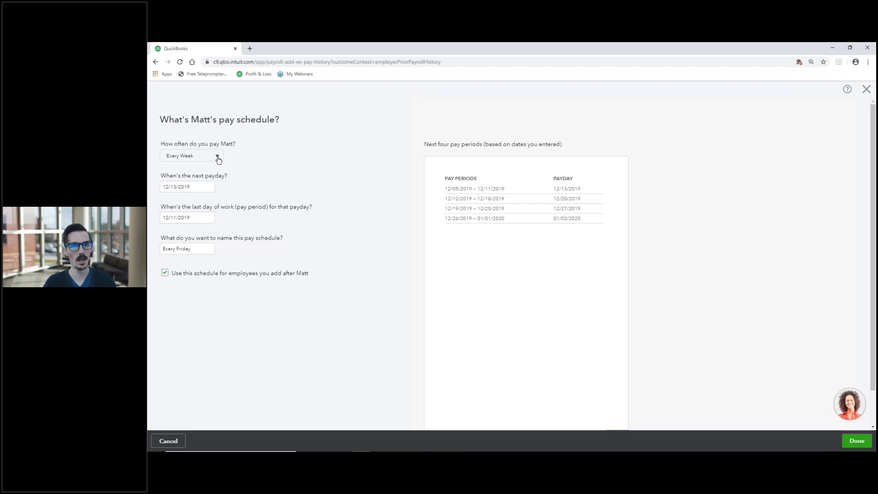
Choose a custom Twice a Month schedule with paydays on the 15th and End of Month.
click(218, 158)
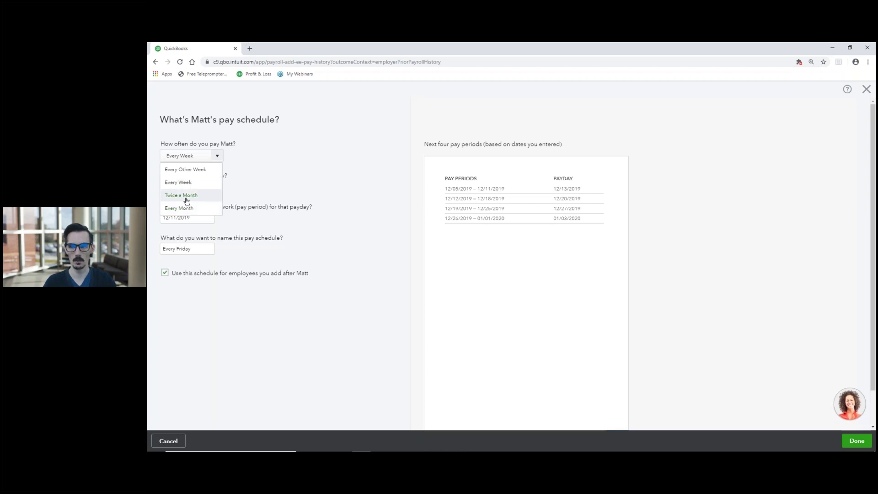
click(187, 196)
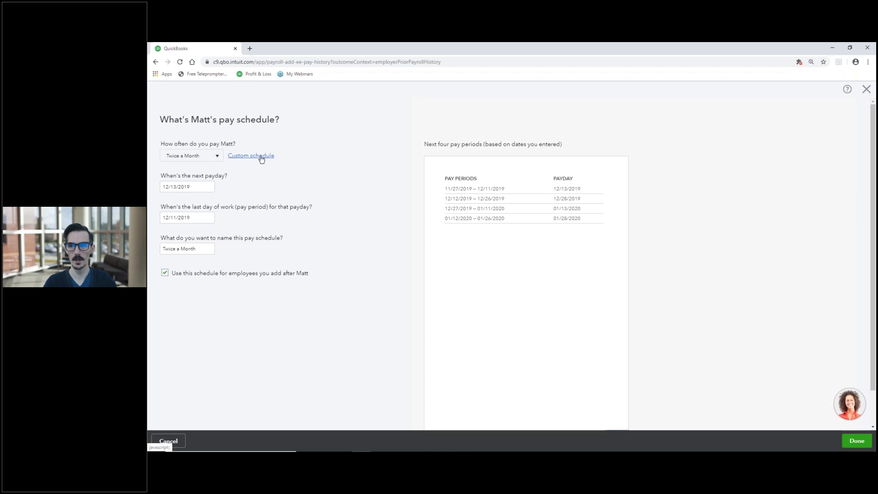
click(261, 155)
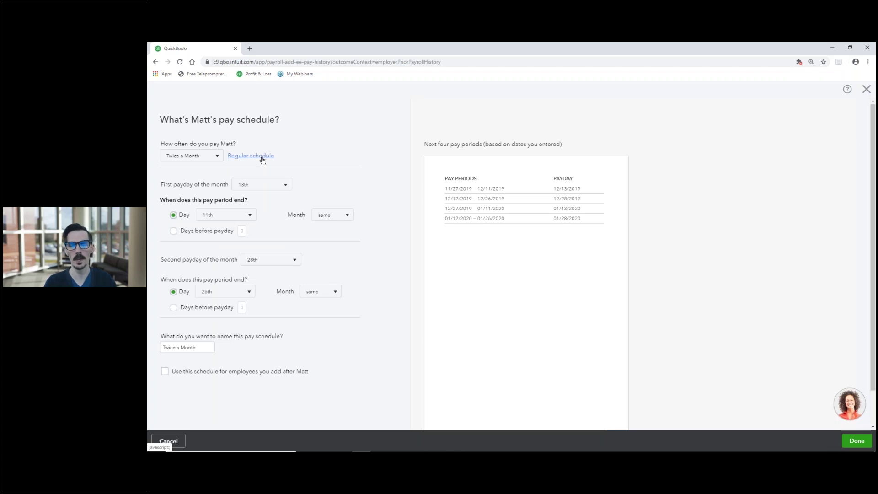
click(284, 186)
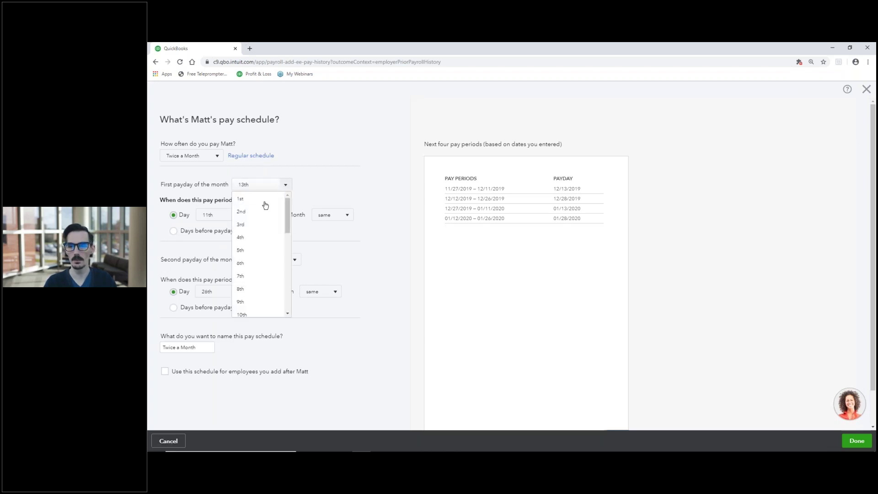
scroll(252, 267, down, 3)
click(252, 267)
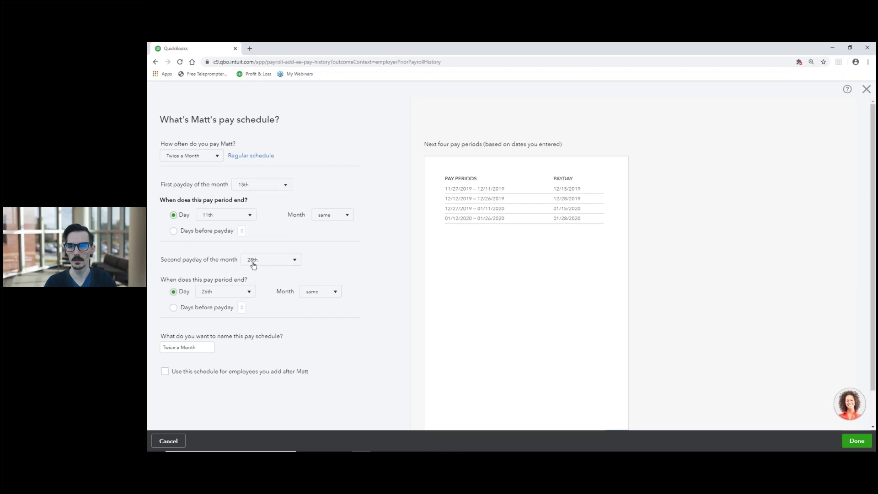
click(294, 264)
drag(297, 285, 296, 373)
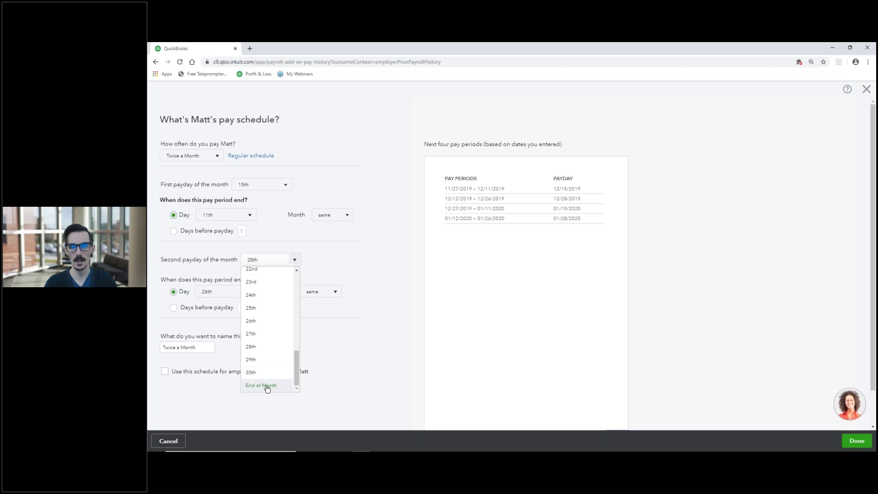
click(266, 386)
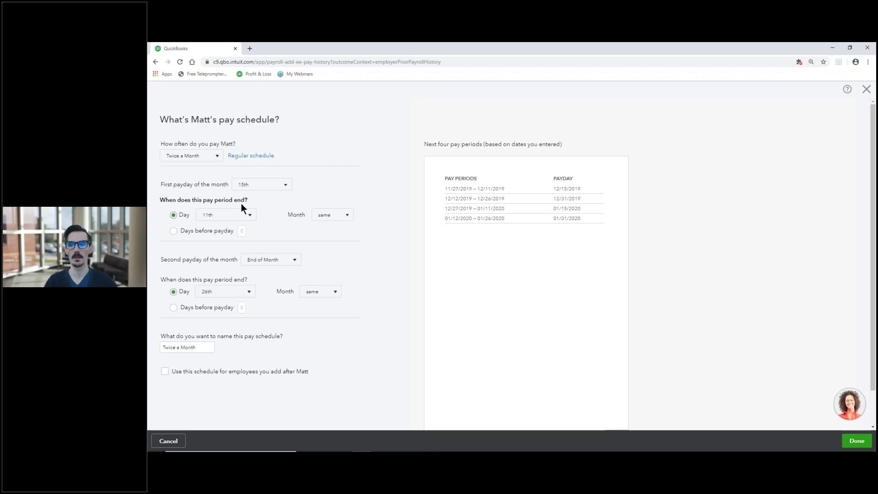
End each pay period 2 days before payday and use this schedule for future employees.
click(174, 230)
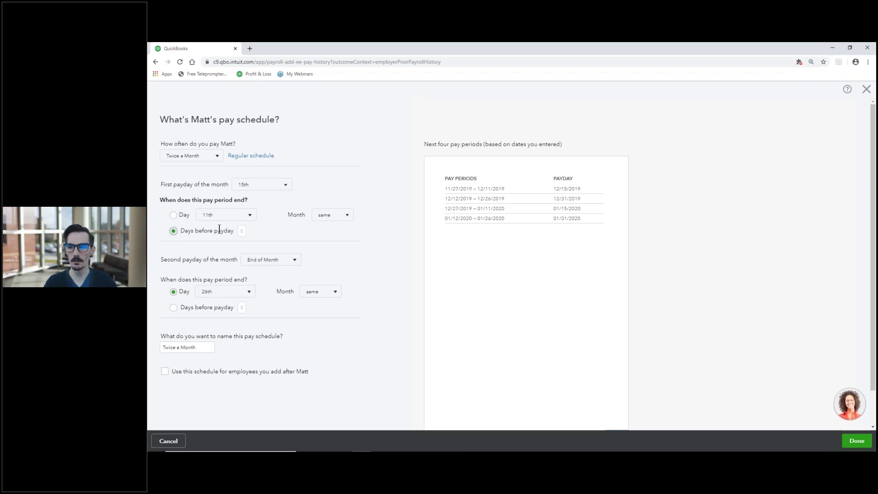
click(242, 230)
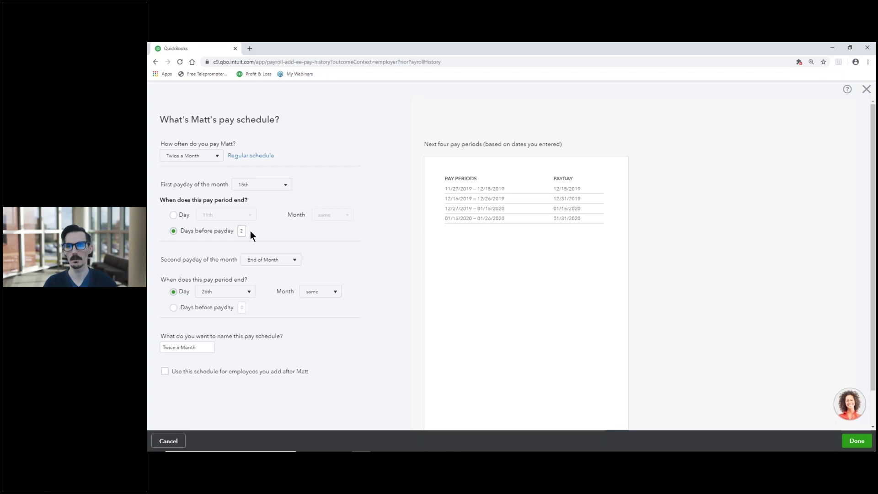
click(241, 307)
text(2)
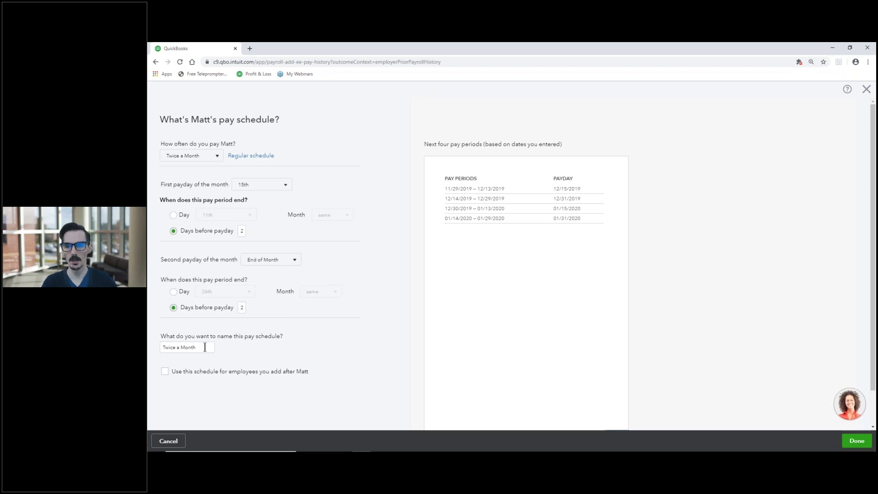
drag(197, 348, 169, 349)
click(170, 349)
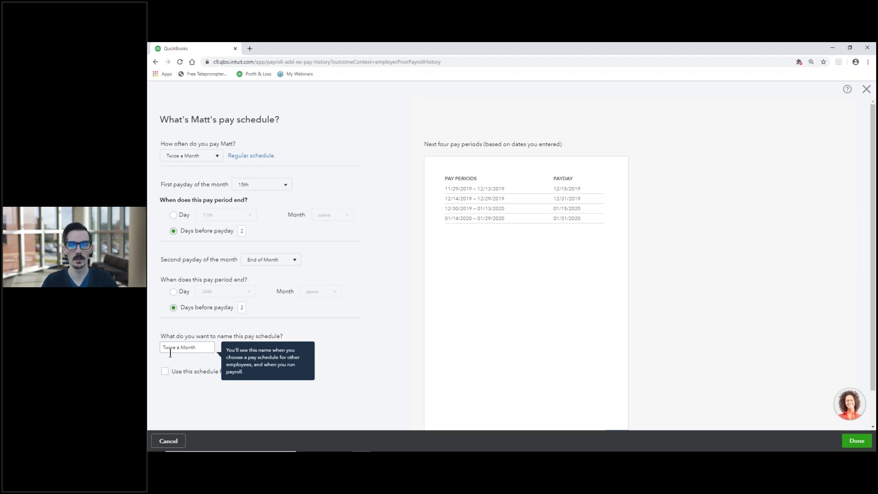
click(164, 372)
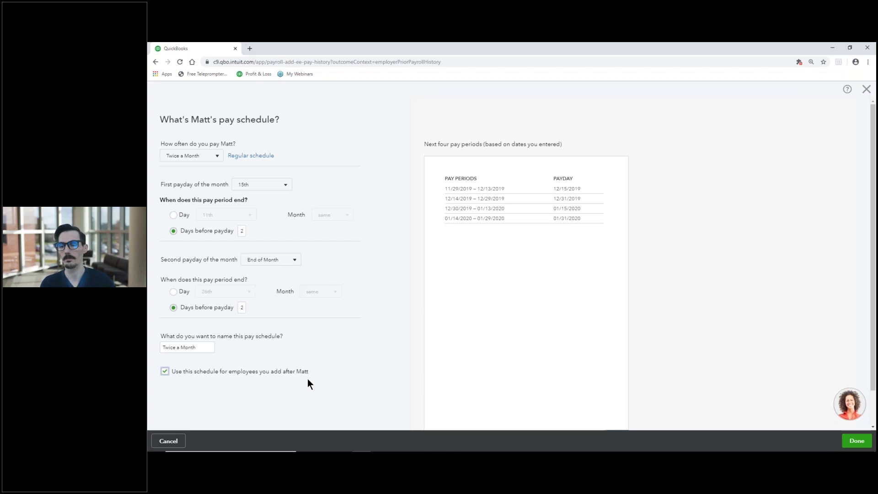
Switch back to Every Week, paydays from 12/13/2019, period ending 12/11/2019, named Every Friday, and save.
click(220, 159)
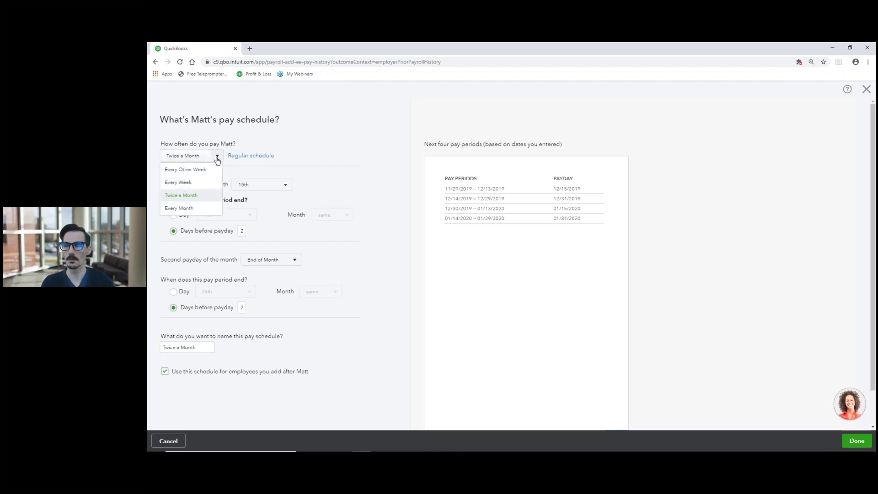
click(186, 183)
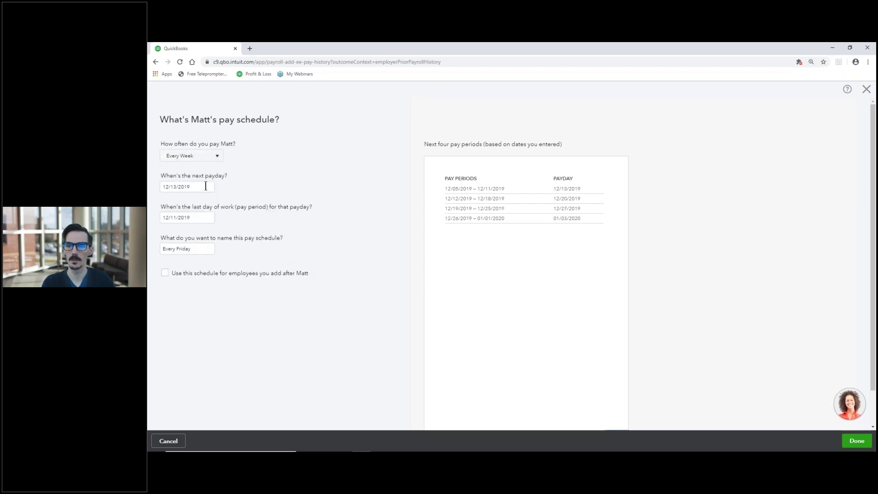
click(206, 186)
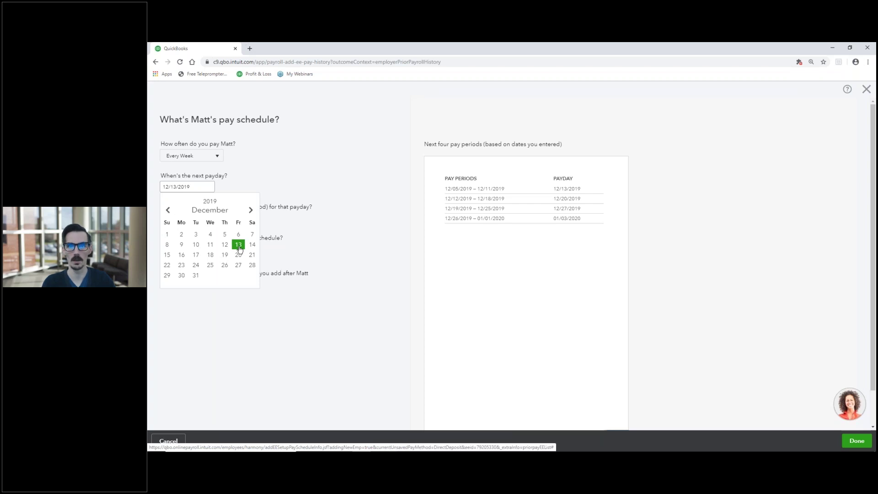
click(238, 245)
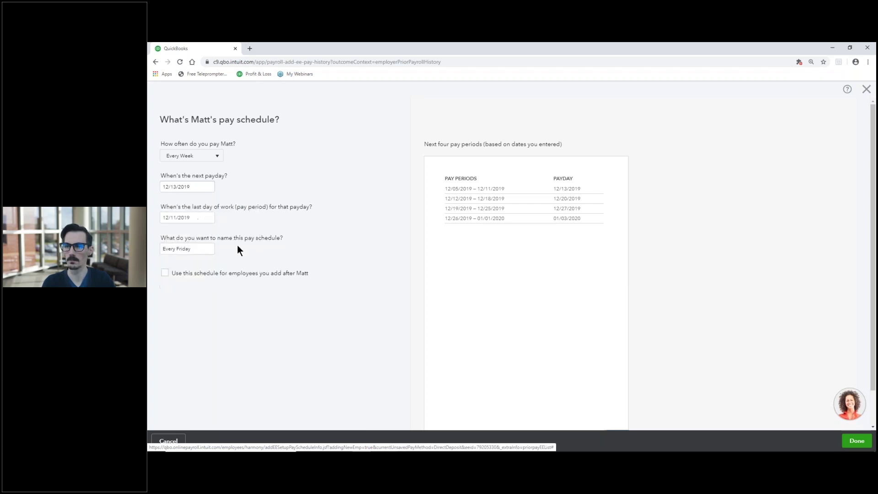
click(182, 216)
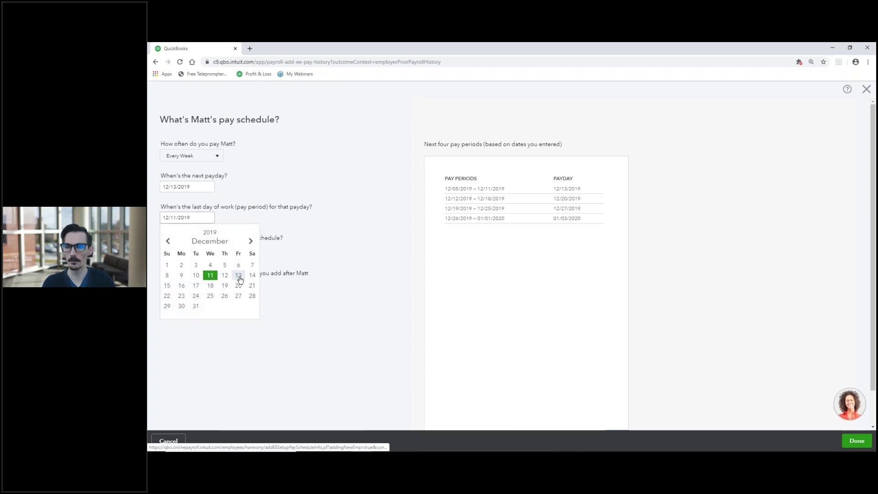
click(210, 276)
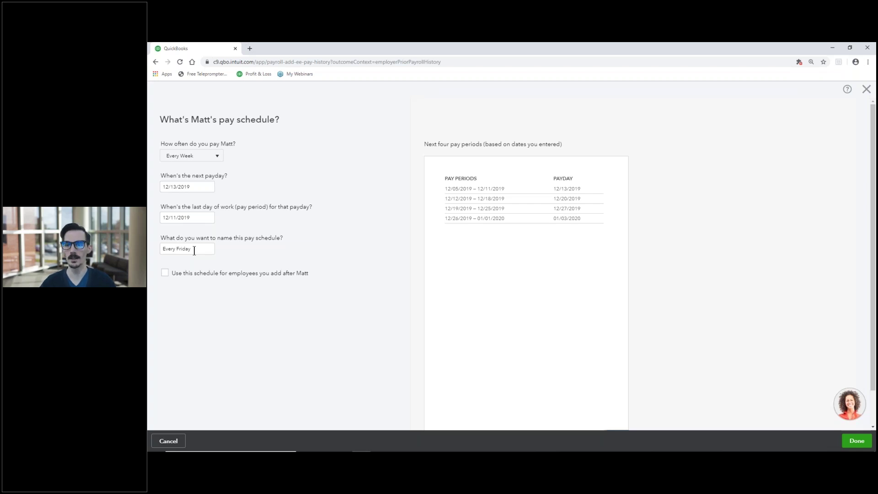
click(194, 251)
click(174, 284)
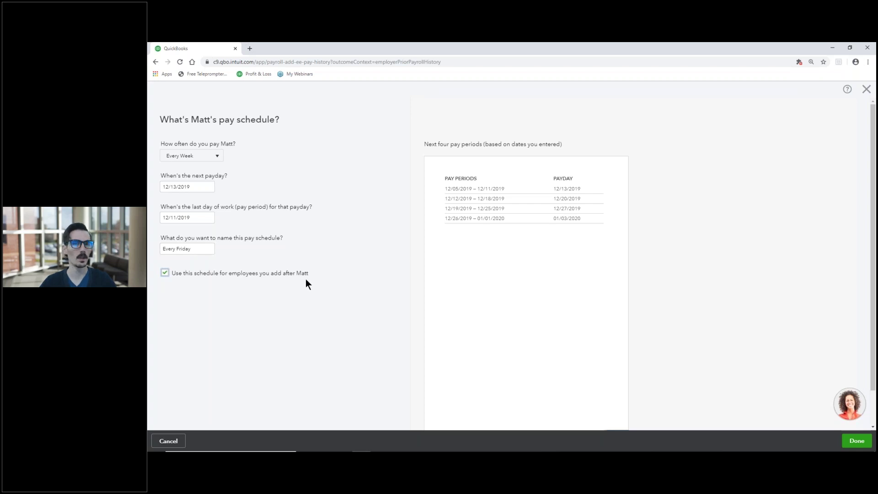
click(855, 441)
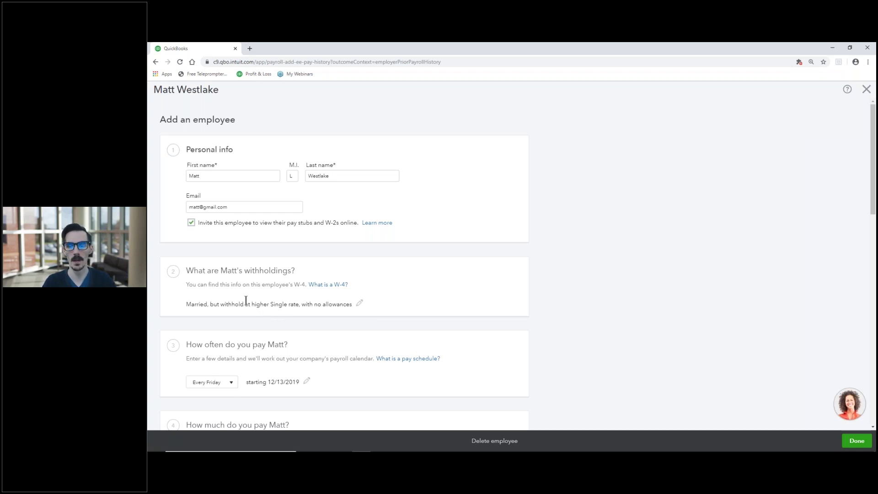
Enter 25 as the employee's hourly pay rate.
scroll(256, 299, down, 4)
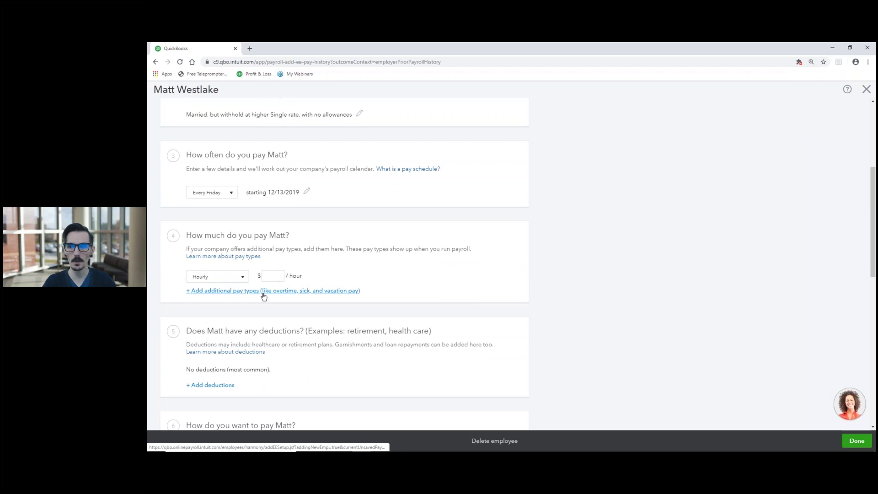
click(270, 276)
text(25)
click(348, 275)
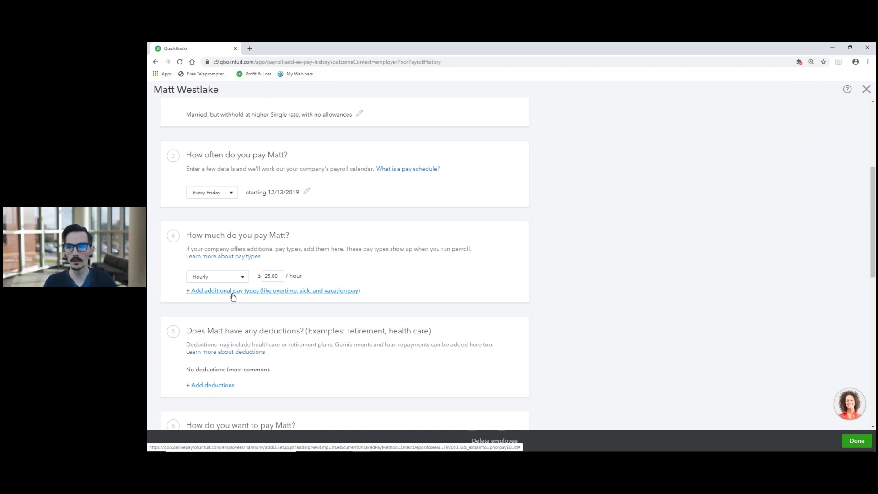
Add a second hourly rate of $30.00 renamed Gardening, keeping Hourly as the main pay type.
click(288, 291)
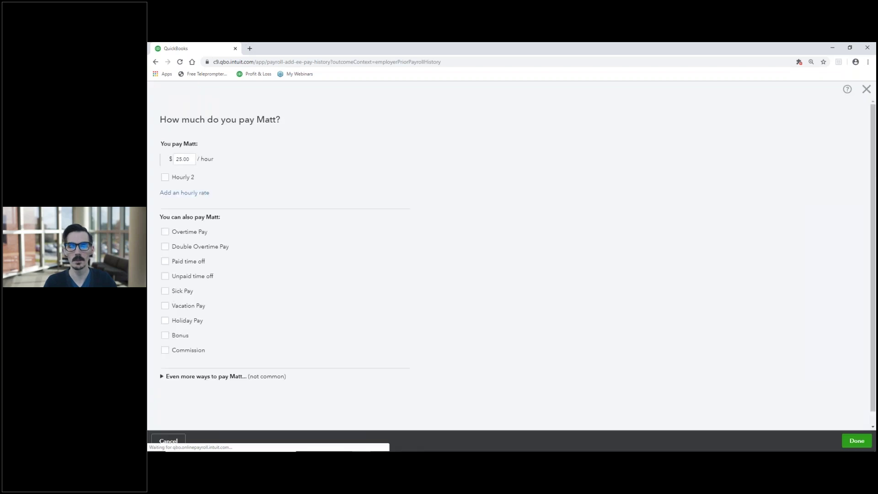
click(166, 177)
click(263, 179)
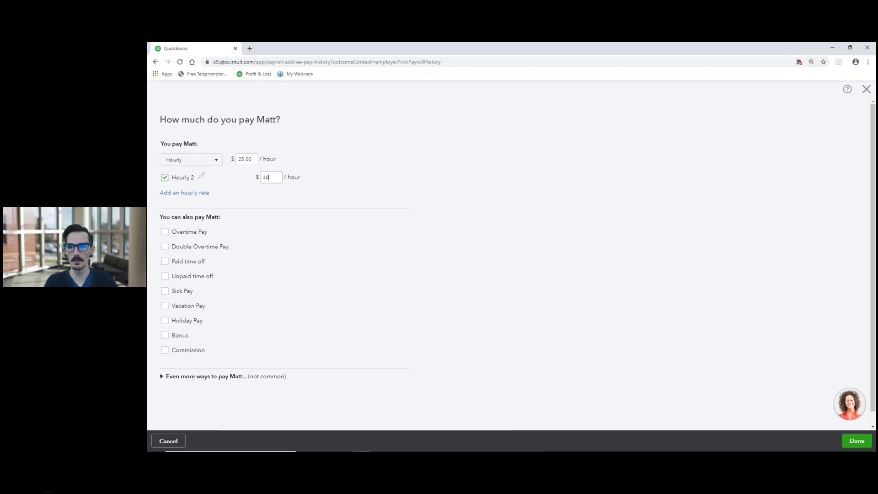
click(202, 178)
click(202, 177)
drag(200, 176, 174, 177)
text(Gardening)
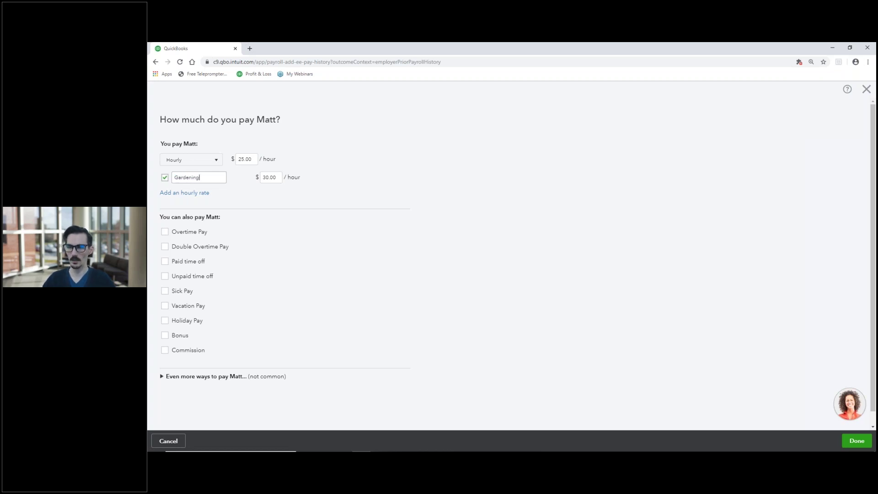
key(Return)
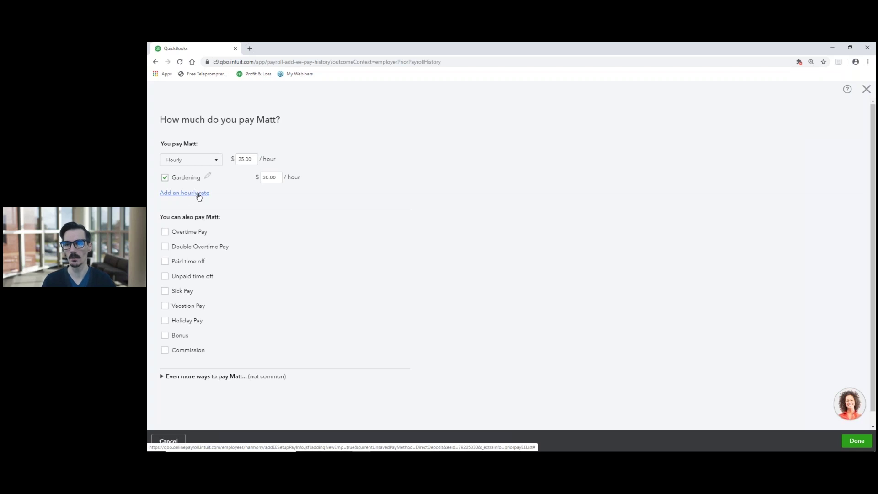
click(216, 162)
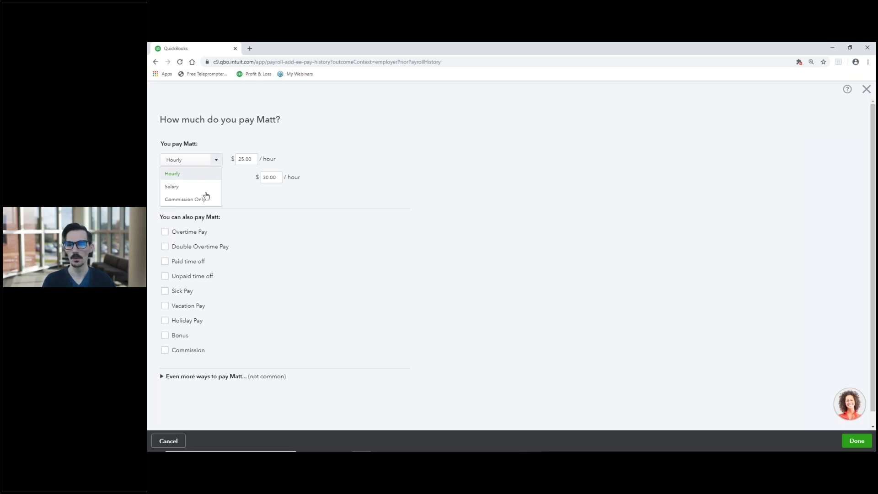
click(215, 162)
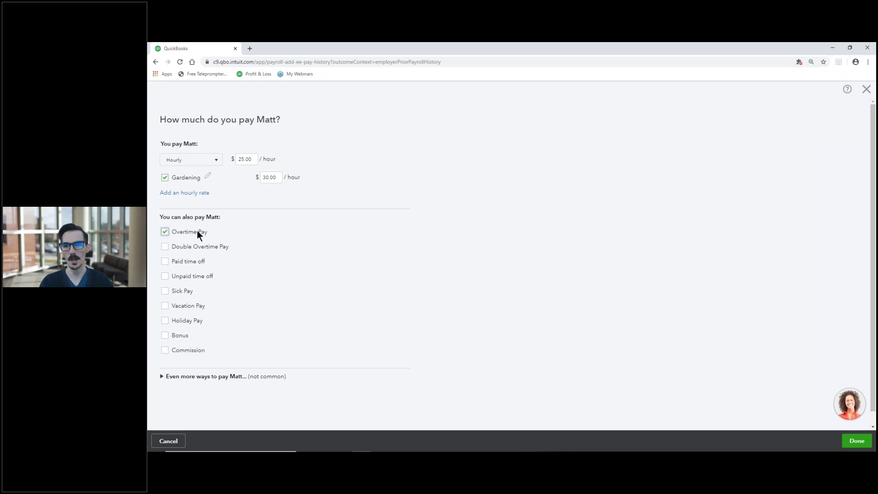
Tick Holiday Pay and Sick Pay as additional pay types.
click(165, 321)
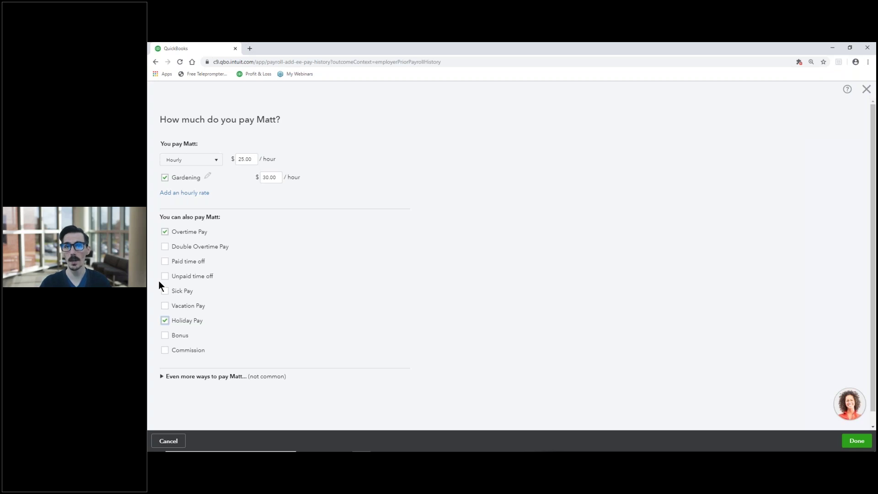
click(165, 292)
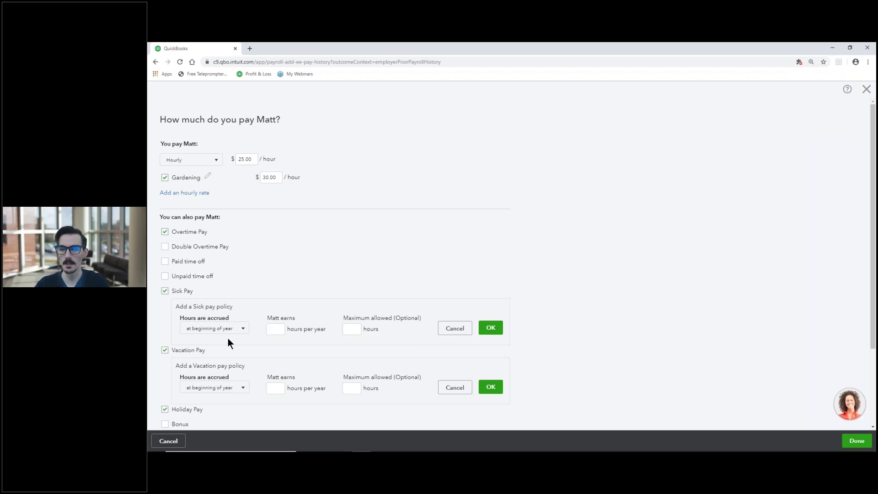
Swap Sick and Vacation Pay for Paid time off, accruing at beginning of year.
click(165, 350)
click(165, 291)
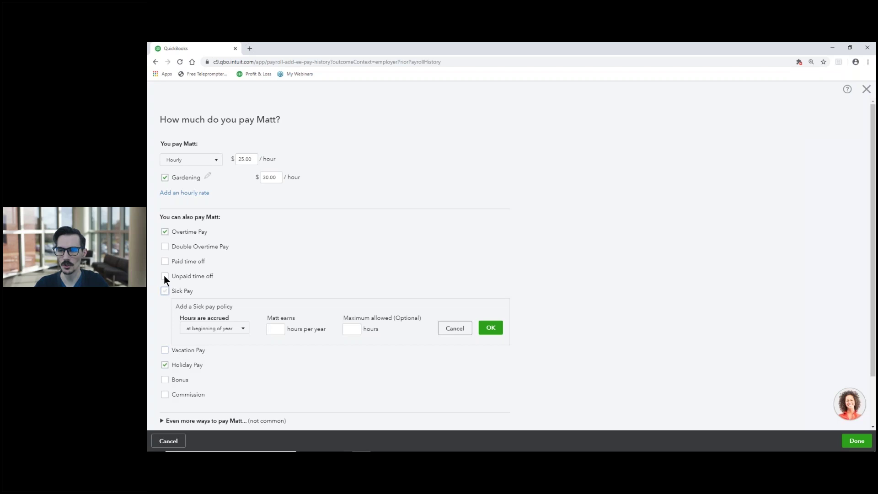
click(165, 261)
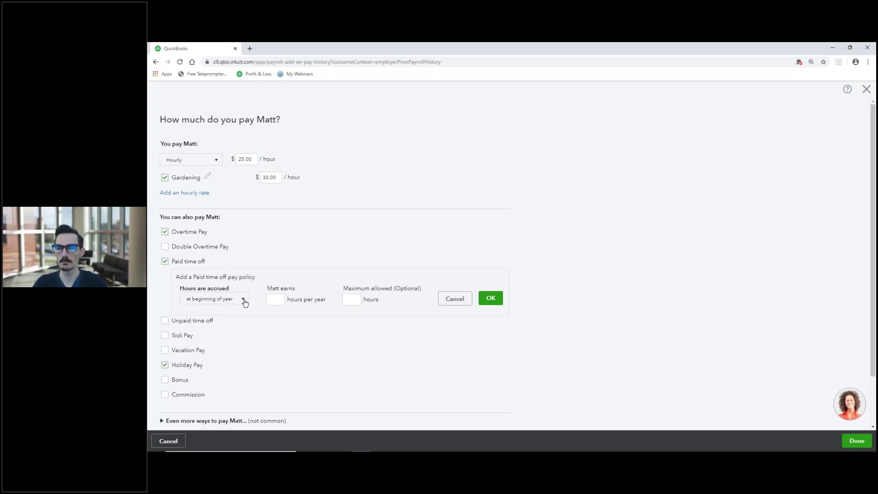
click(243, 301)
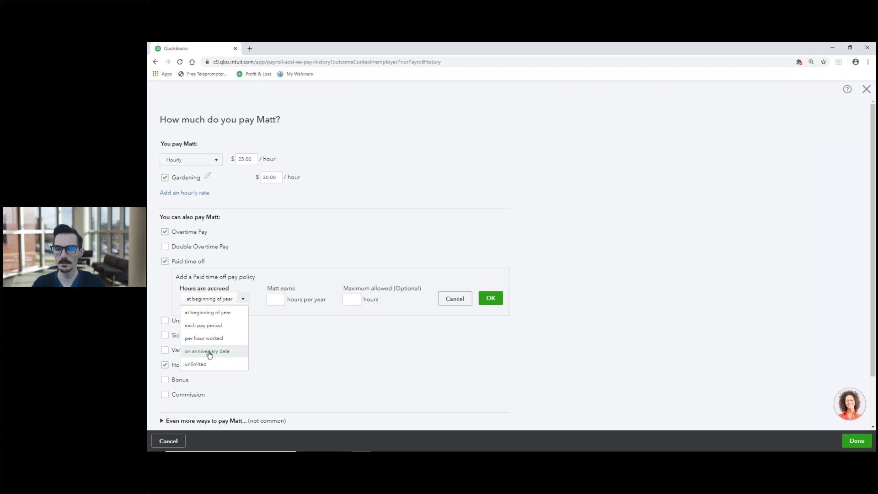
click(211, 315)
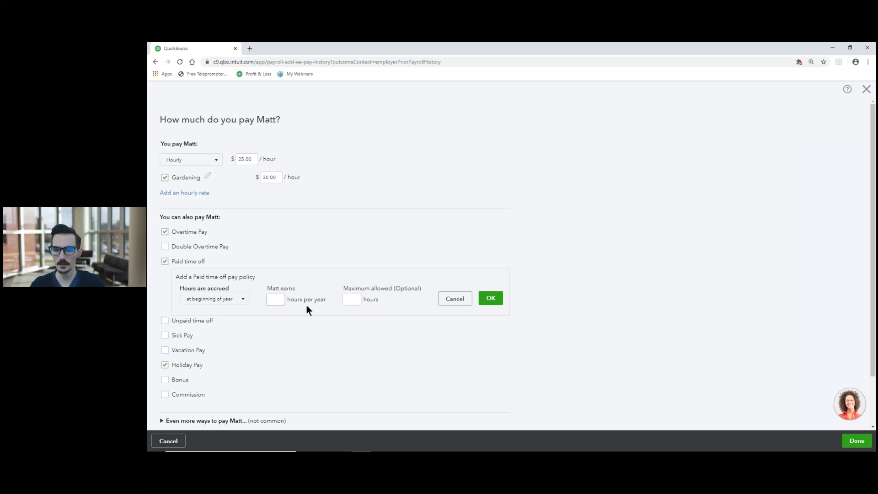
click(238, 300)
click(224, 326)
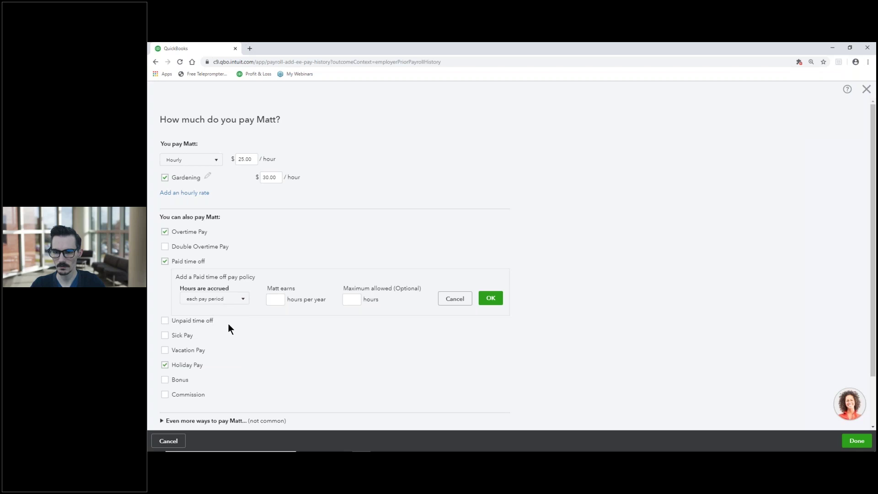
click(246, 305)
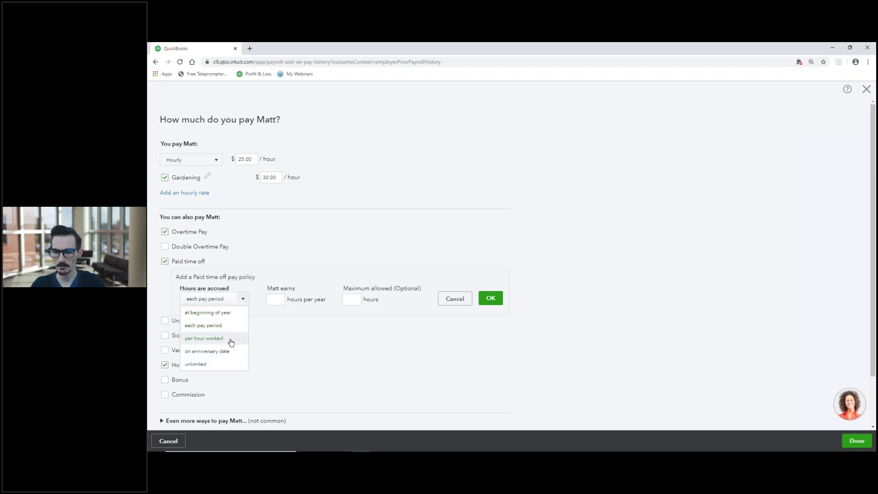
click(229, 341)
click(244, 300)
click(228, 328)
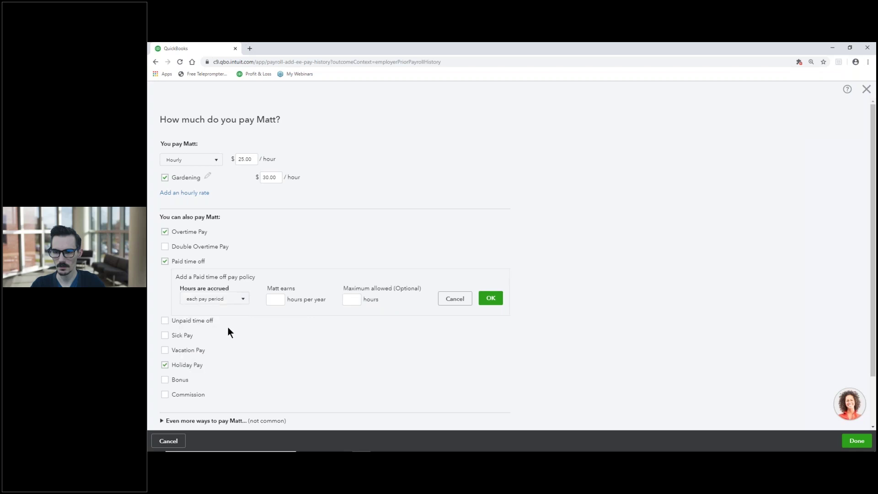
click(240, 302)
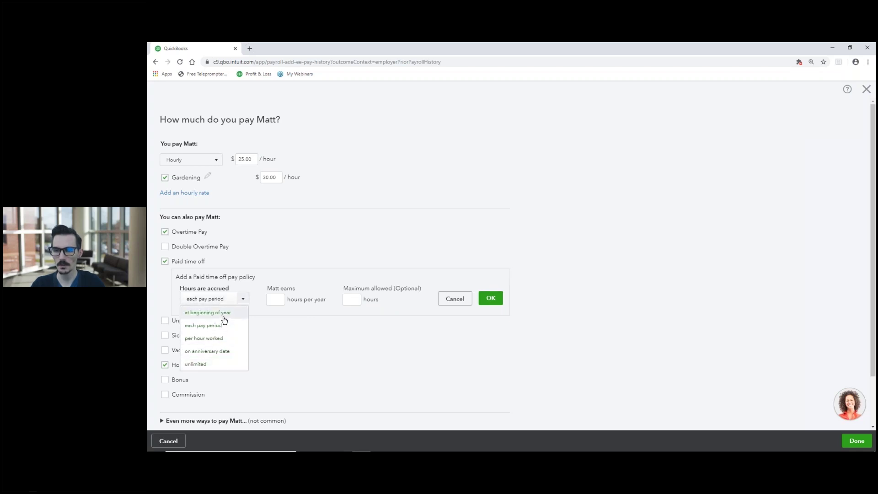
click(224, 313)
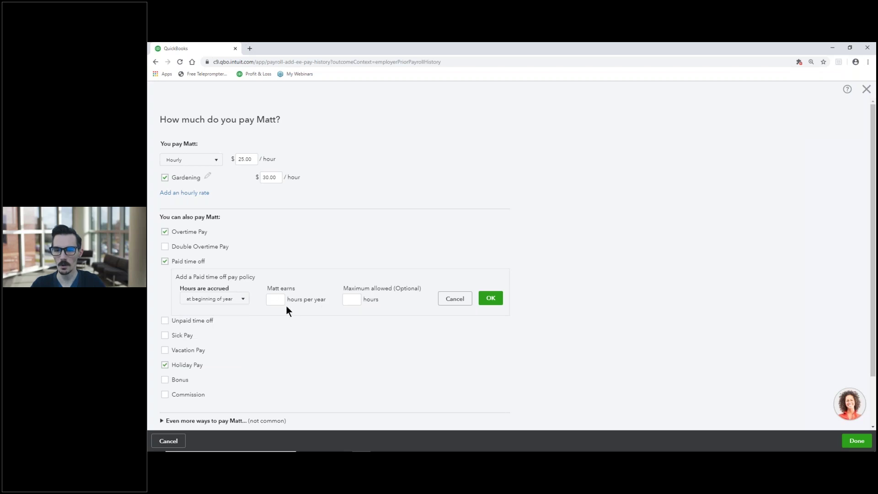
Set the Paid time off policy to 80 hours per year, maximum 100 hours, and save it.
click(272, 302)
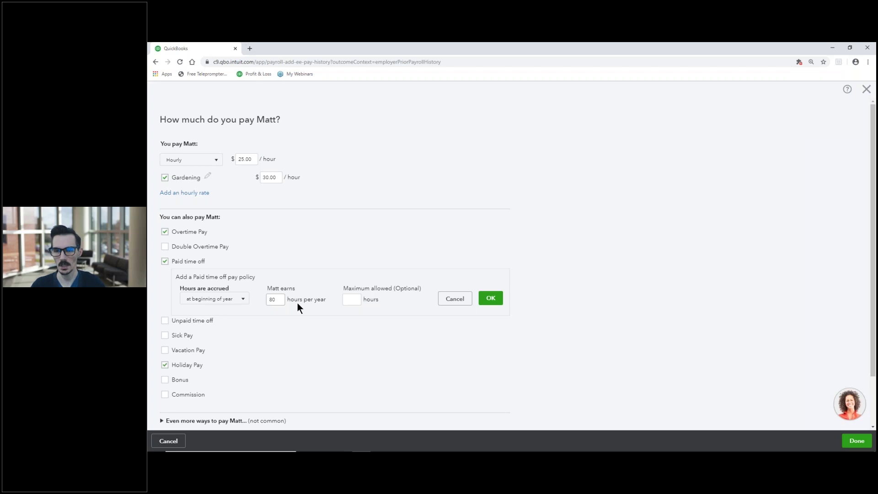
click(350, 300)
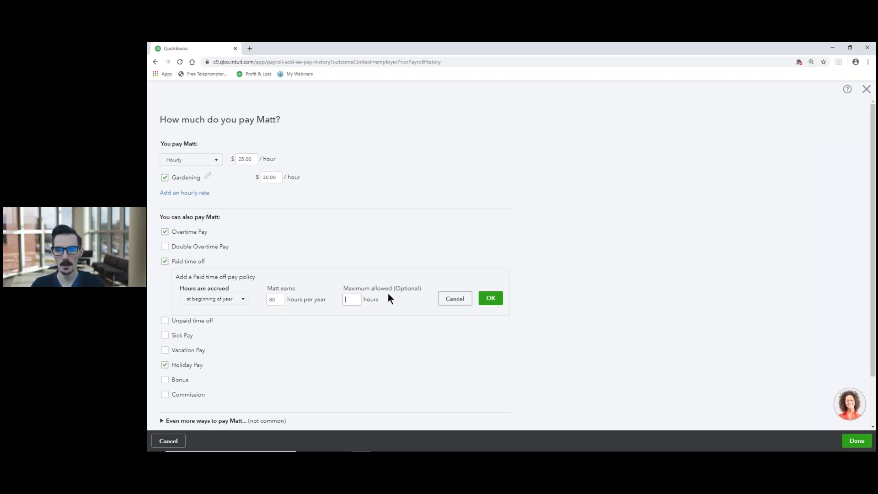
text(100)
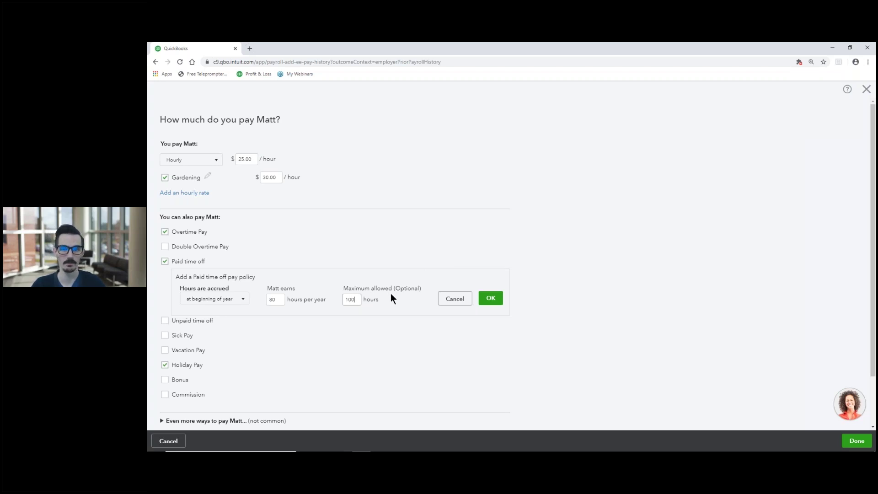
click(489, 301)
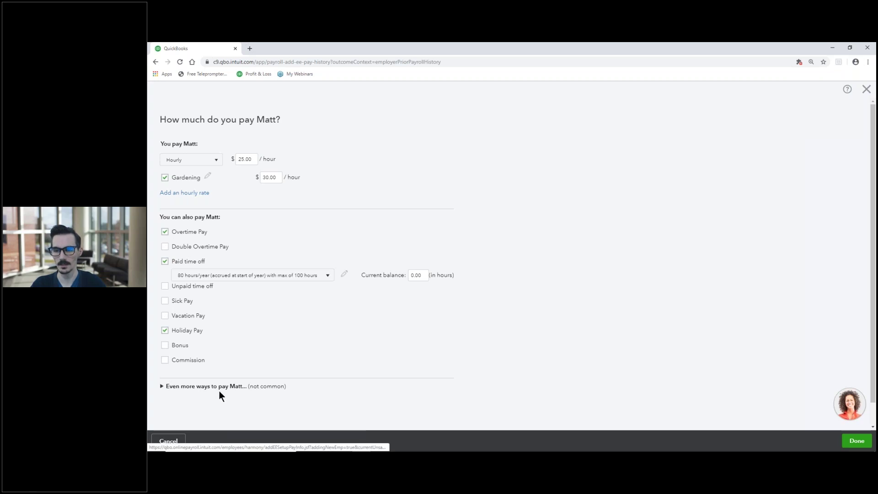
Tick Reimbursement under 'Even more ways to pay' and save the pay details.
click(161, 387)
scroll(156, 347, down, 2)
scroll(152, 335, down, 3)
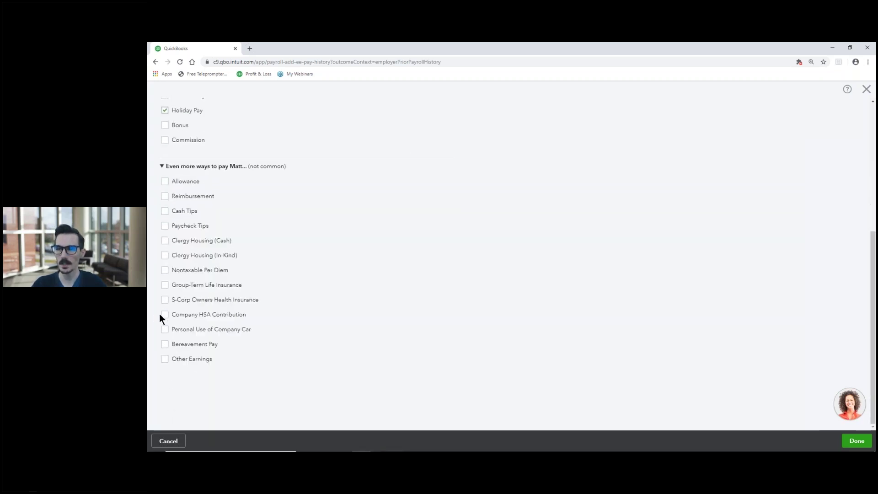
click(164, 197)
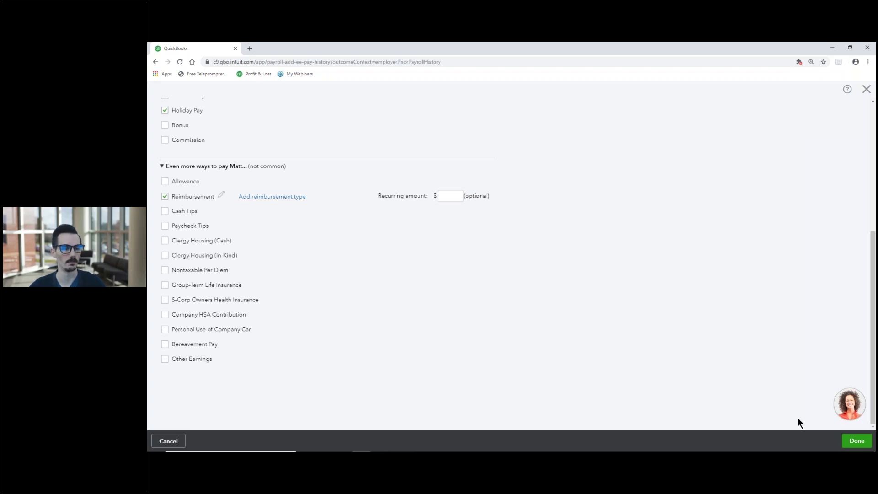
click(856, 441)
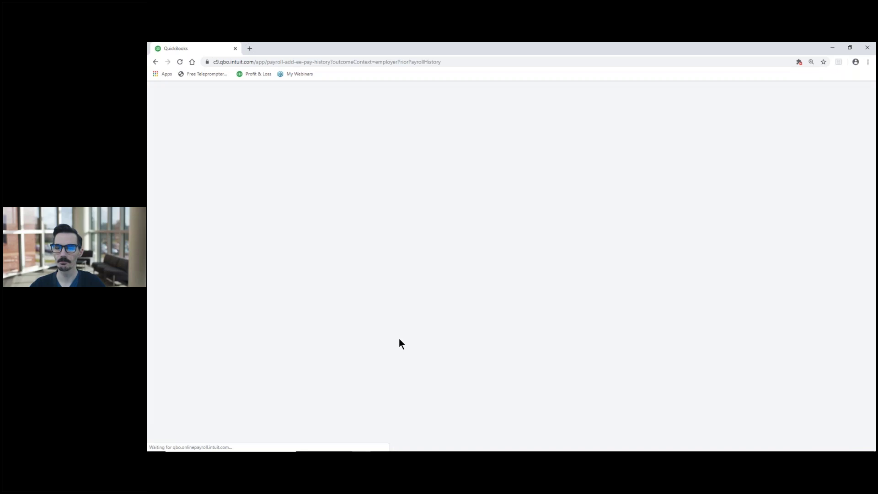
Scroll the employee form to review the $25.00/hour pay and the added pay types.
scroll(339, 322, down, 1)
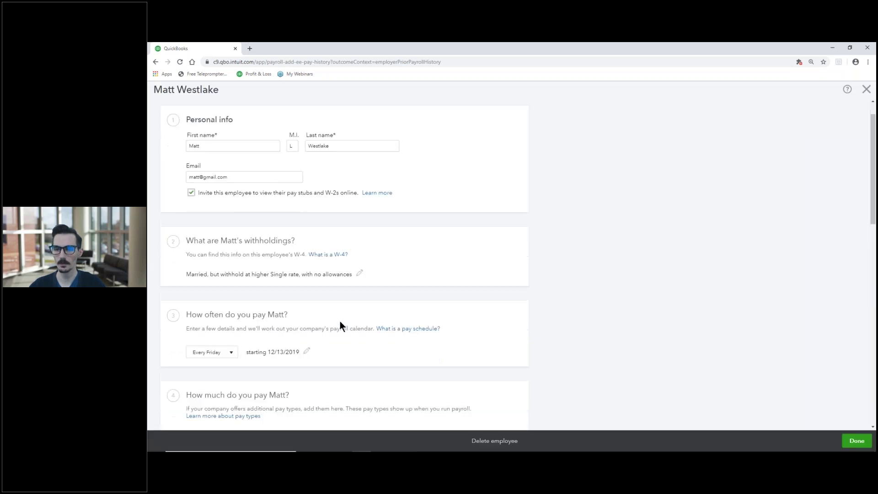
scroll(339, 321, down, 7)
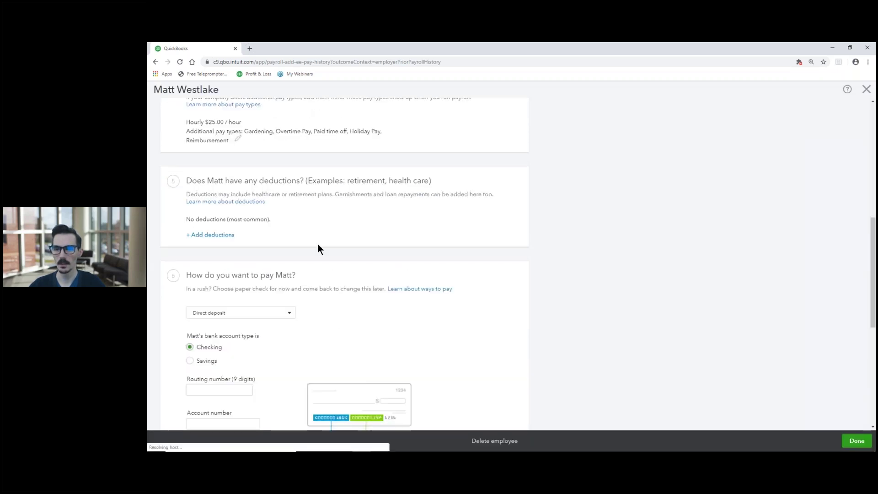
scroll(317, 236, up, 1)
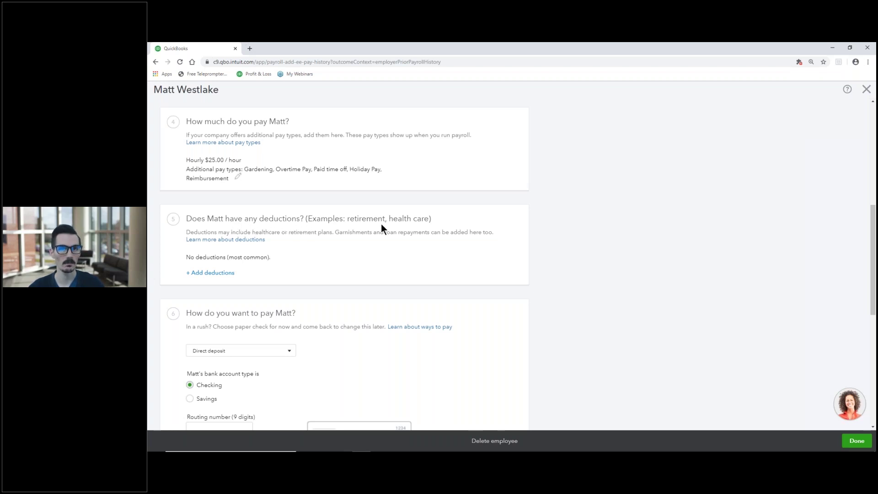
Add a Deduction/contribution for Matt with Health Insurance as its type.
click(199, 274)
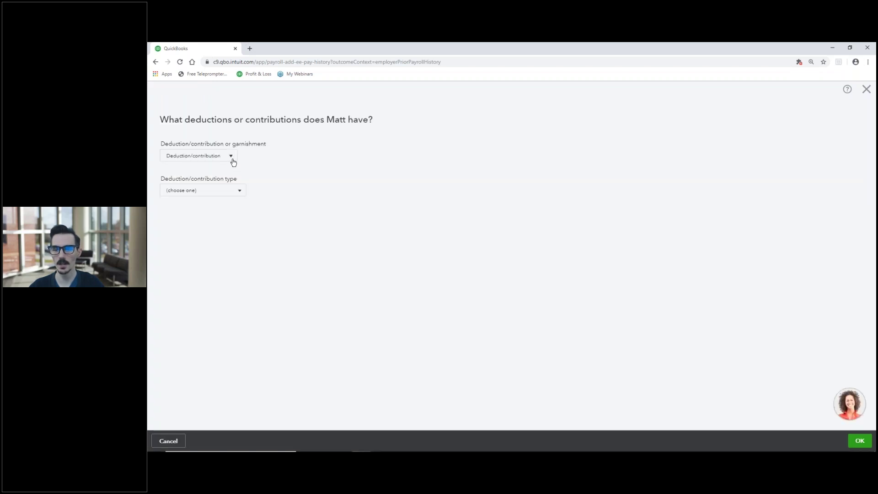
click(233, 162)
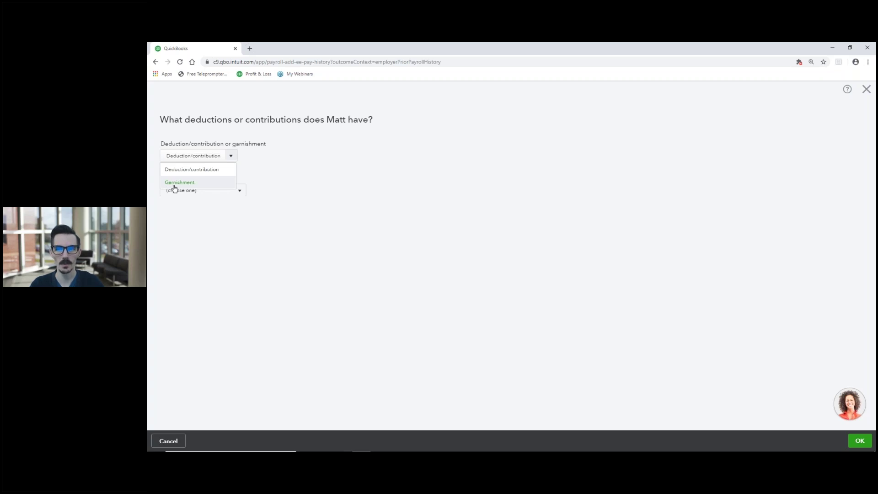
click(206, 172)
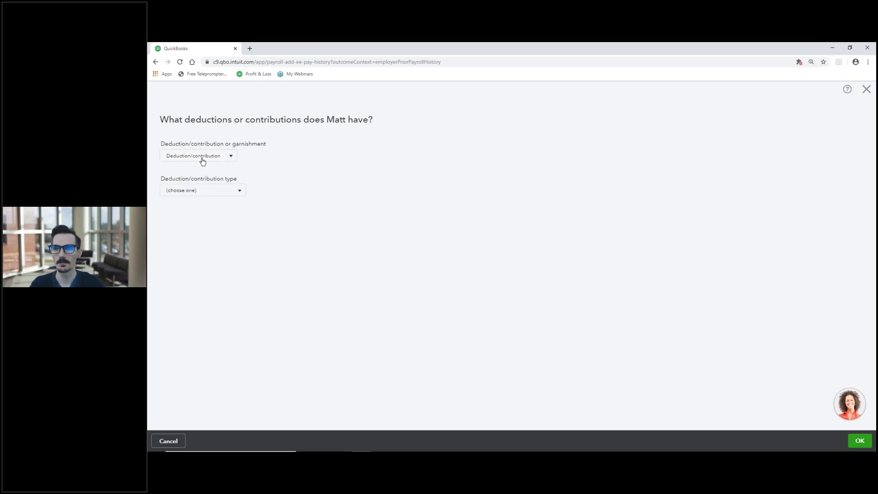
click(212, 190)
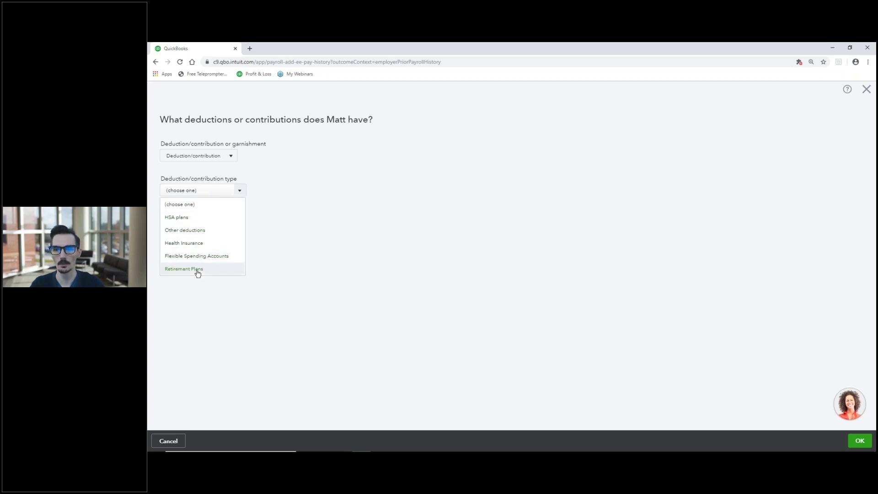
click(202, 247)
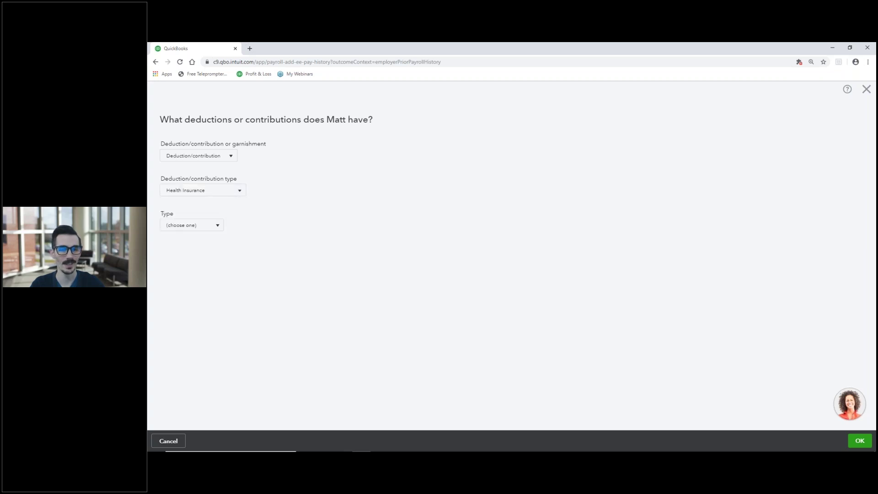
Make it Medical Insurance with provider Good Health Ins.
click(215, 226)
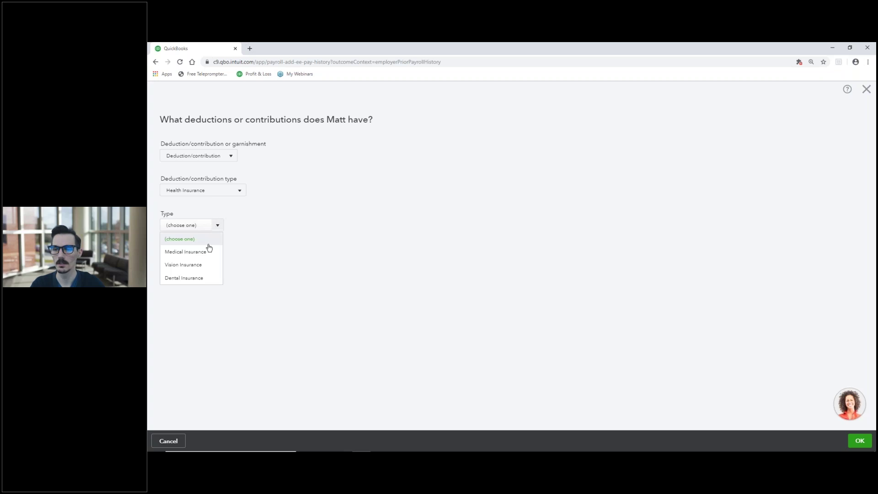
click(202, 257)
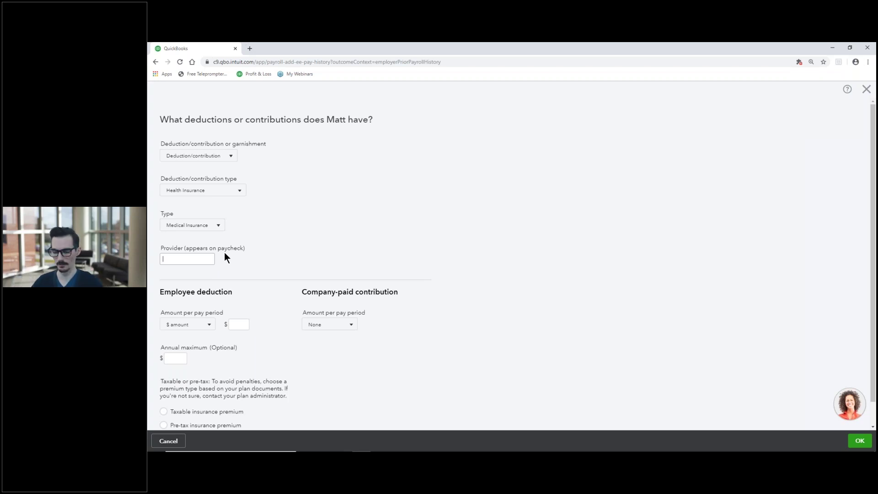
text(Good H)
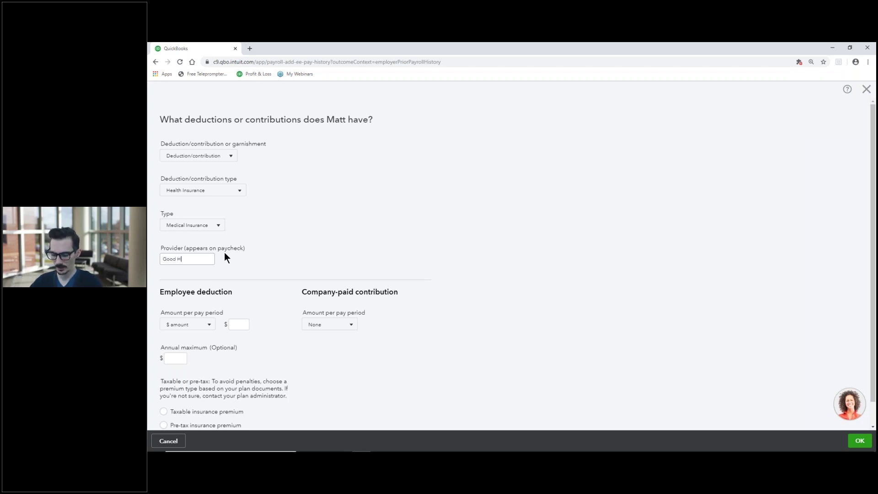
text(ealth Ins.)
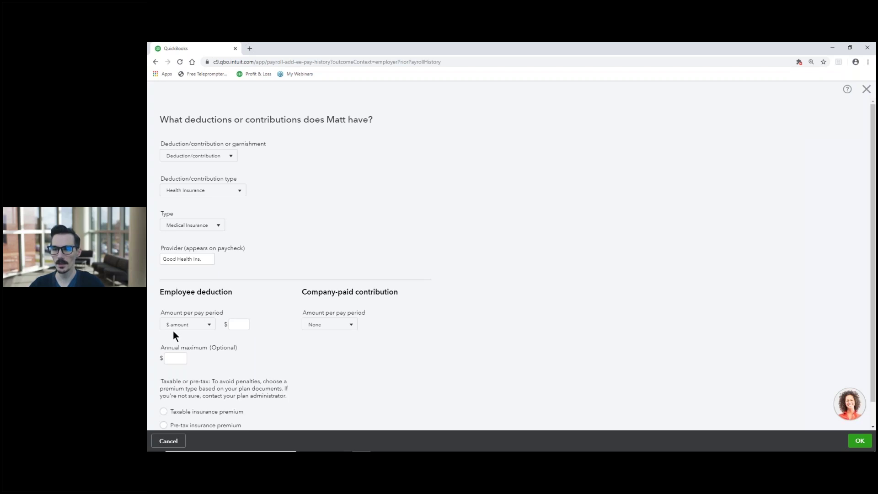
Deduct a $50.00 dollar amount per pay period, with company-paid contribution left at None.
click(210, 326)
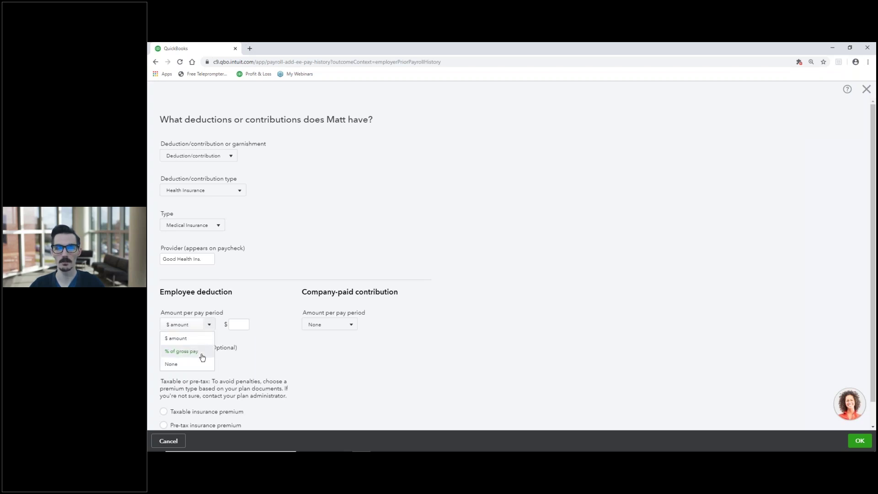
click(183, 339)
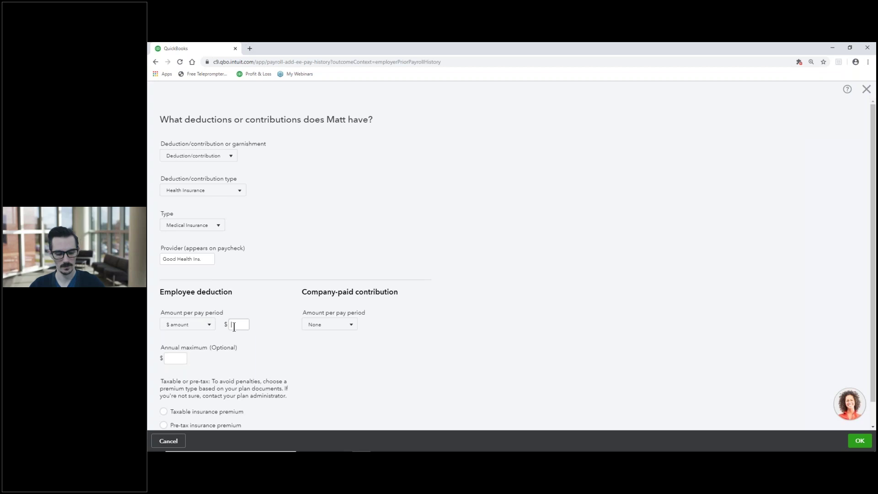
text(50)
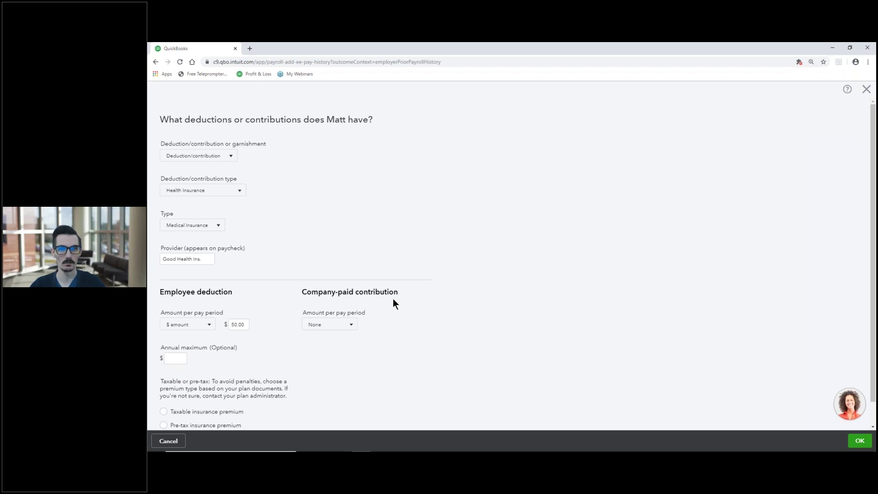
click(351, 325)
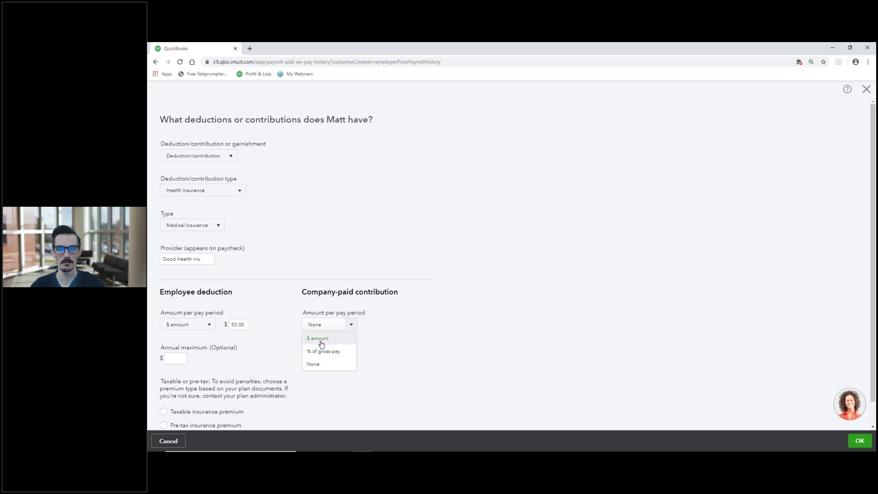
click(373, 340)
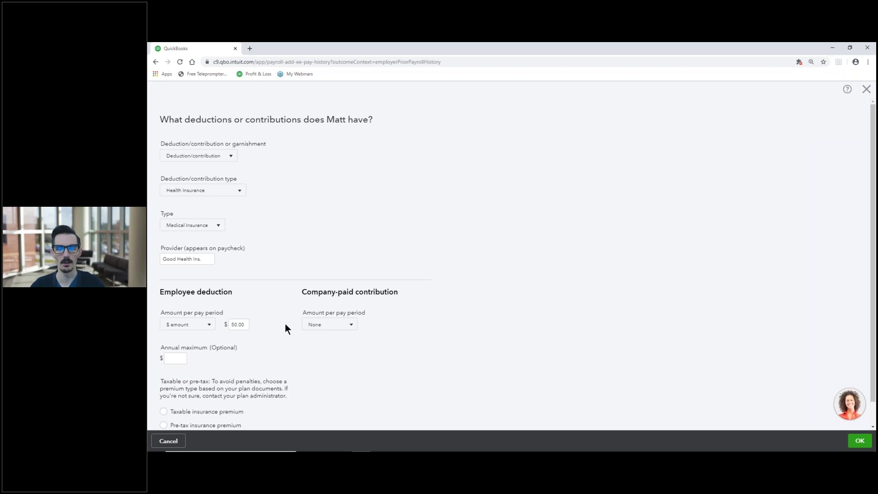
Mark the Good Health Ins. premium as a taxable insurance premium and save the deduction.
scroll(284, 324, down, 1)
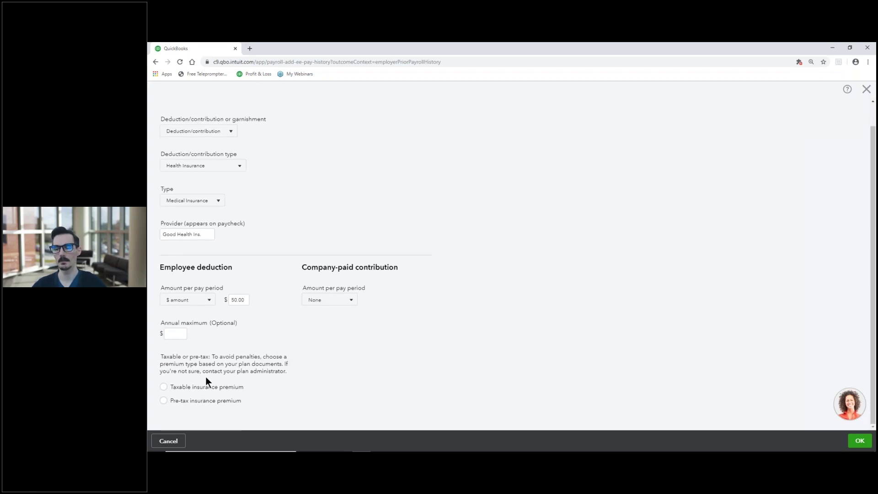
drag(161, 356, 212, 359)
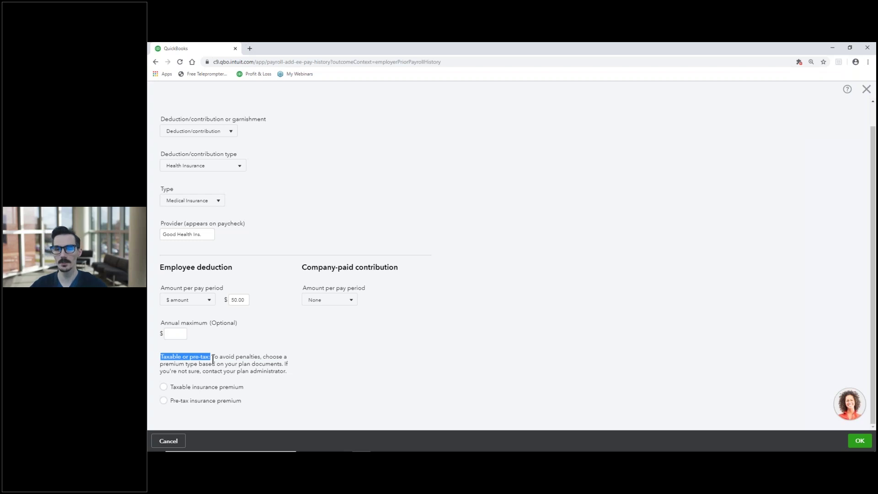
click(202, 371)
drag(201, 370, 301, 375)
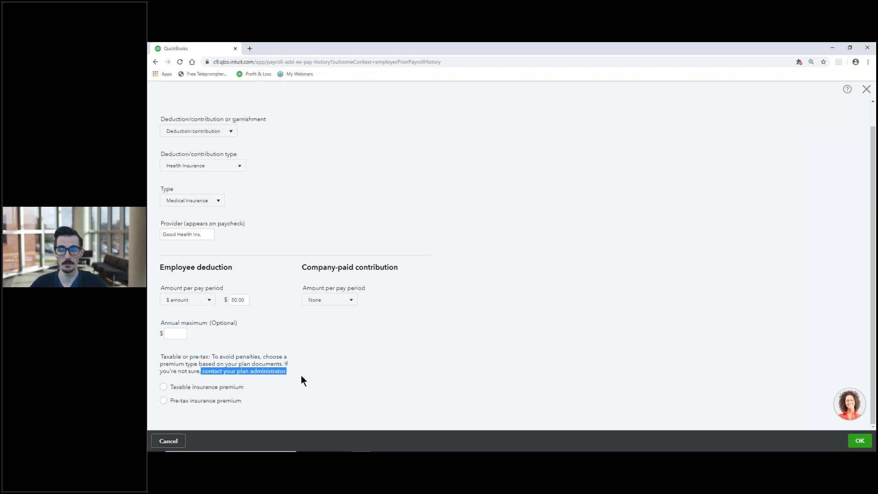
drag(204, 234, 160, 236)
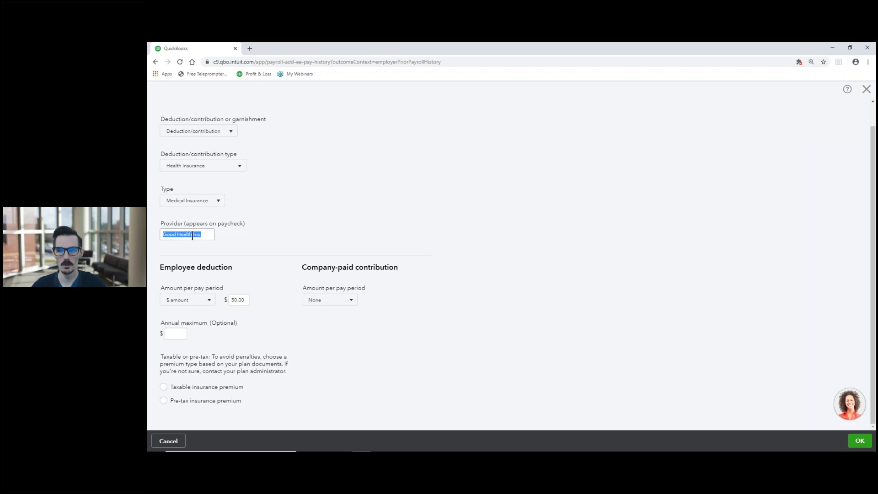
click(164, 387)
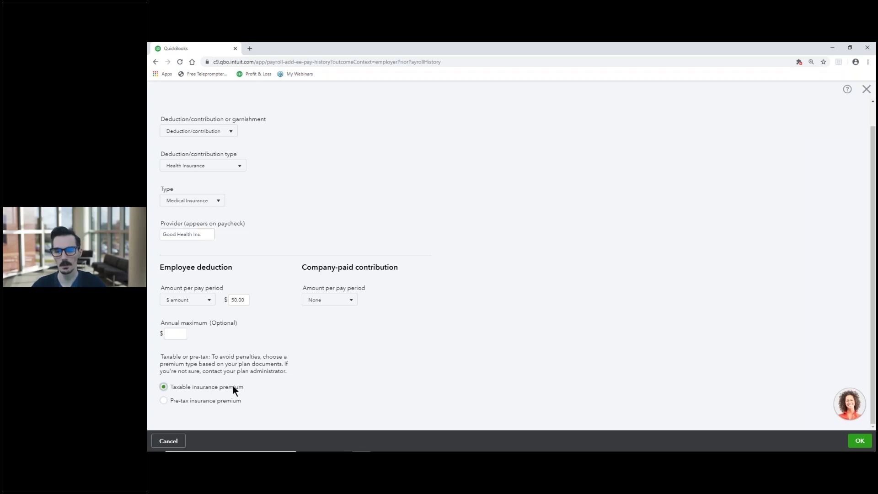
click(861, 441)
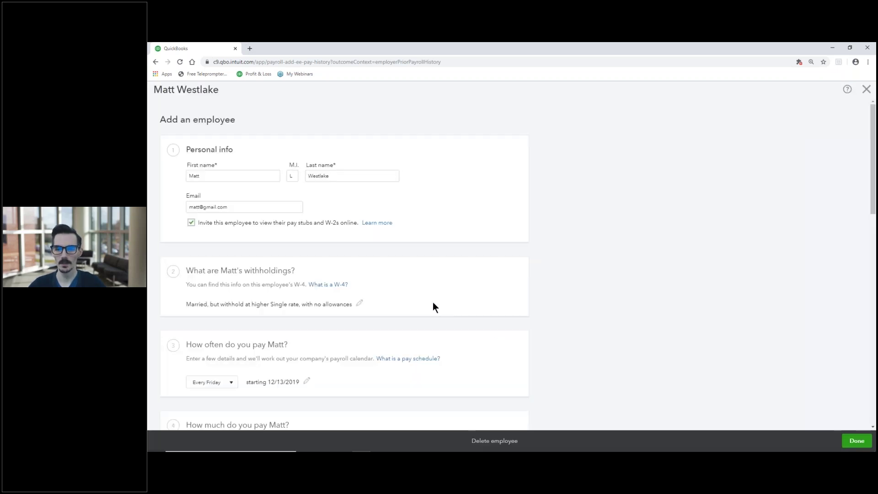
Change Matt's payment method from direct deposit to Paper check.
scroll(430, 304, down, 8)
scroll(420, 291, down, 1)
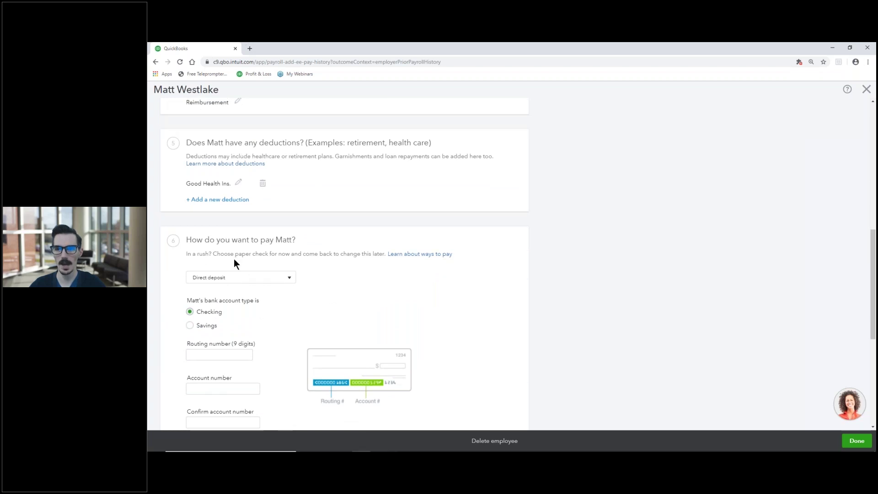
scroll(252, 259, down, 1)
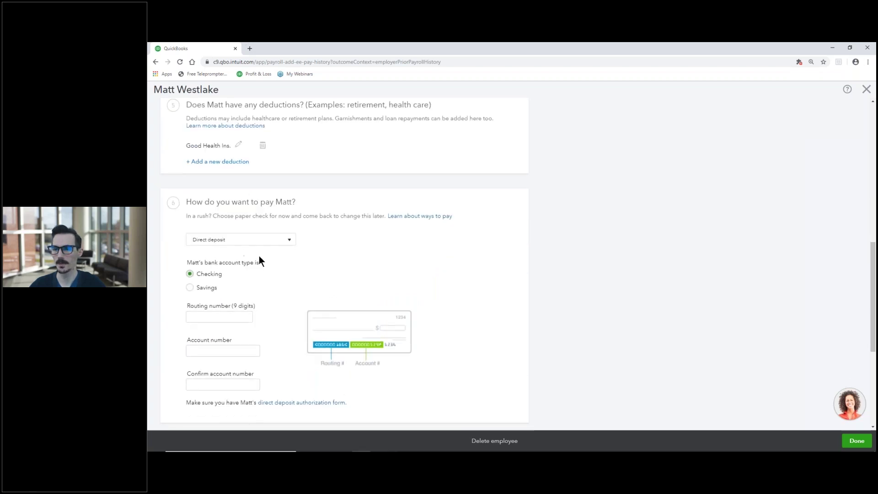
click(289, 242)
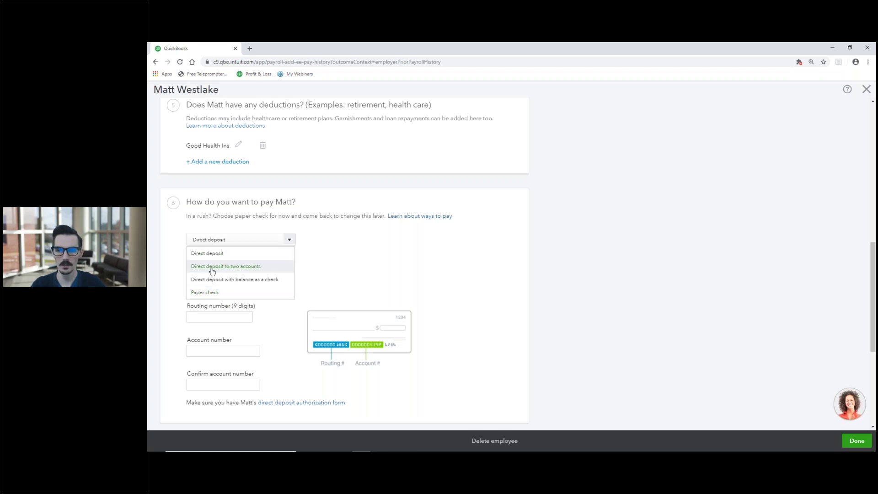
click(245, 293)
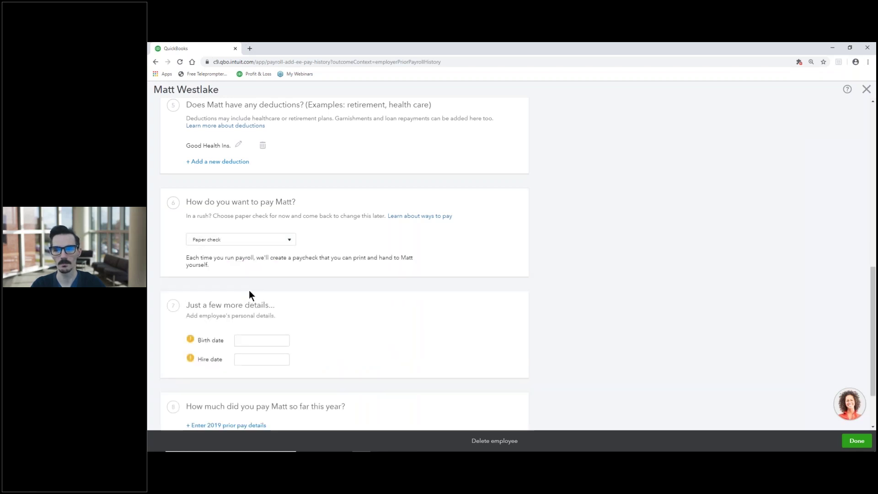
click(280, 240)
click(225, 256)
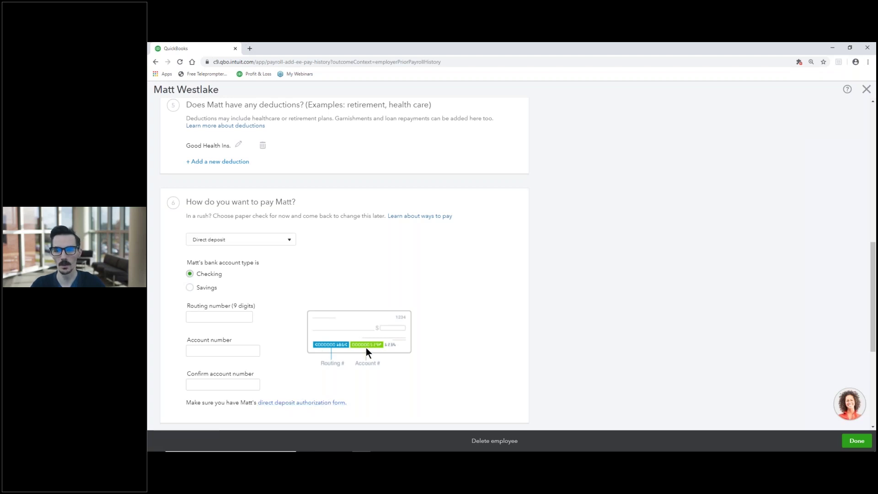
click(289, 239)
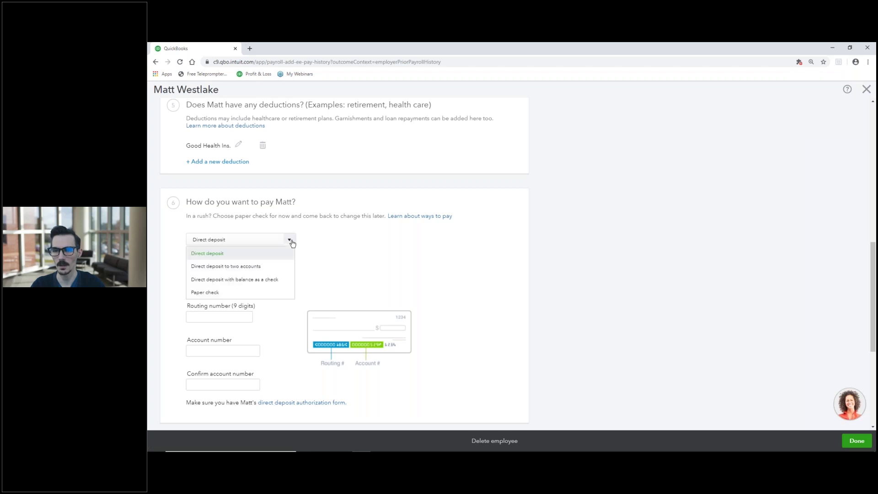
click(230, 293)
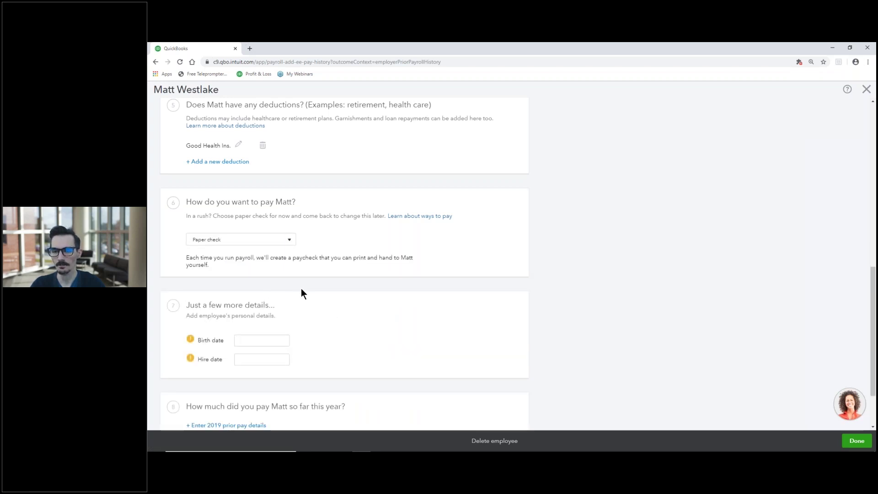
scroll(308, 288, down, 2)
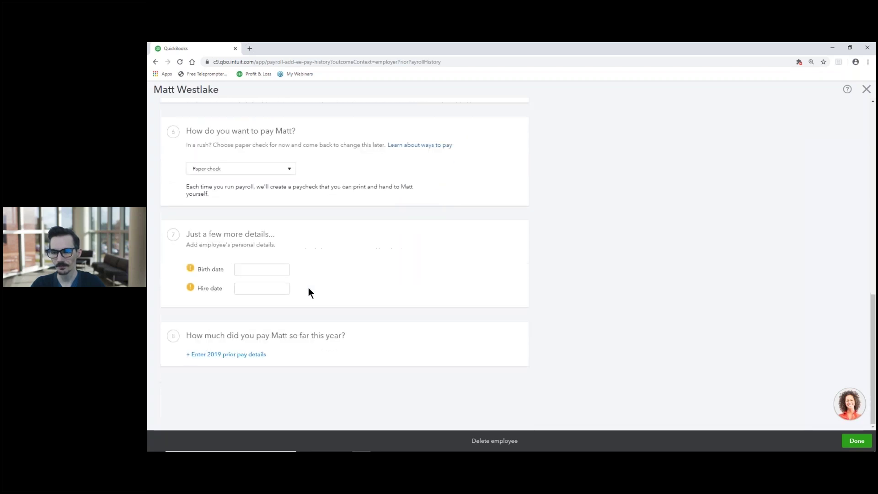
click(247, 269)
text(10/10/)
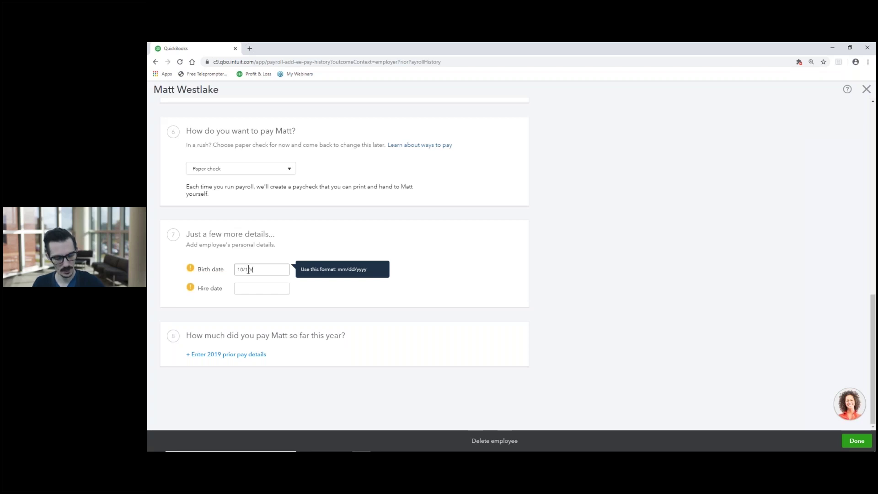
text(1995)
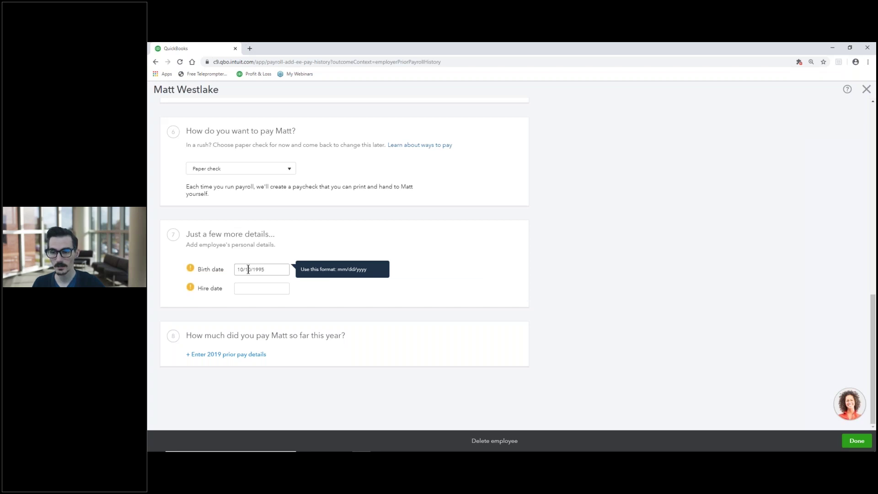
click(257, 288)
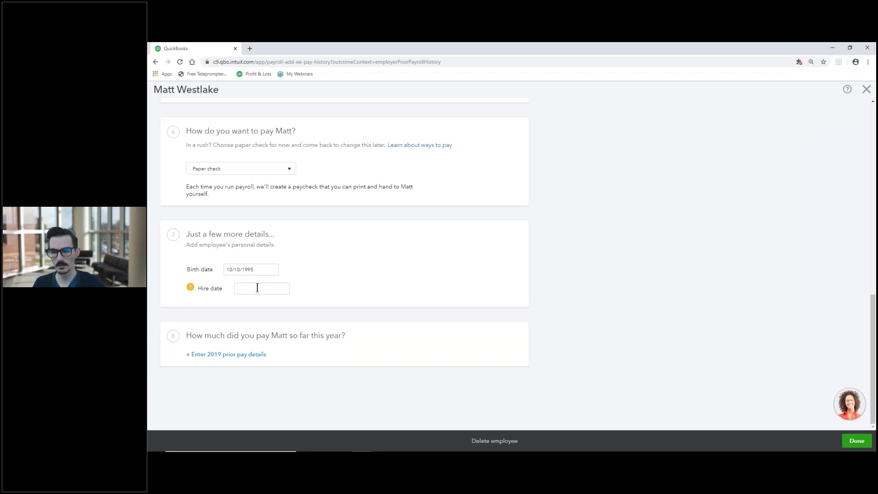
click(257, 287)
text(1/1/2016)
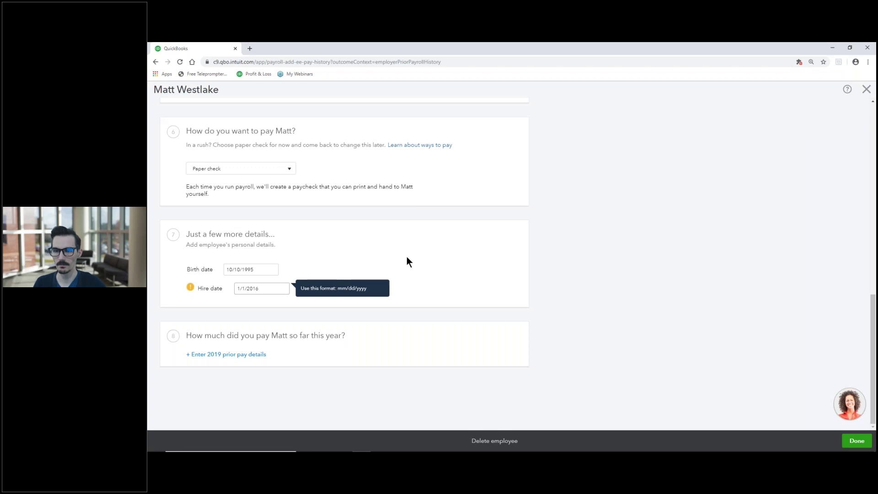
click(406, 257)
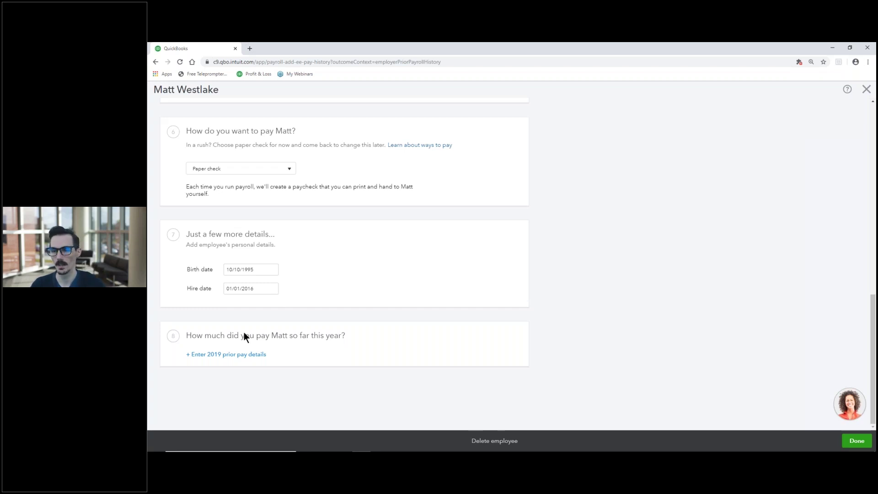
Answer No to being paid in 2019 both before and after October 1, then continue.
click(243, 359)
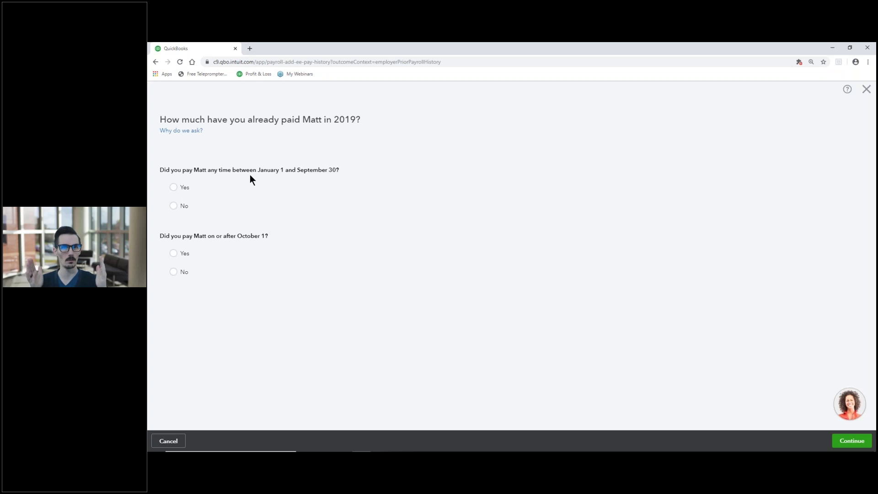
click(173, 187)
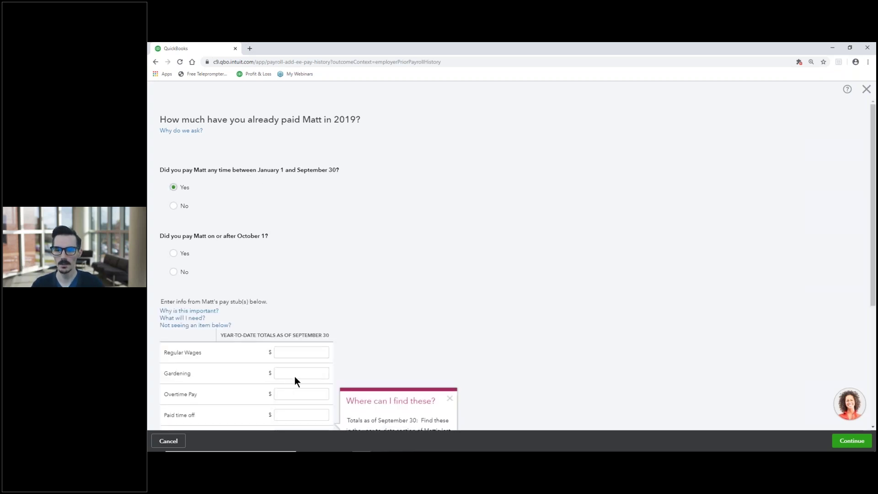
scroll(294, 376, down, 3)
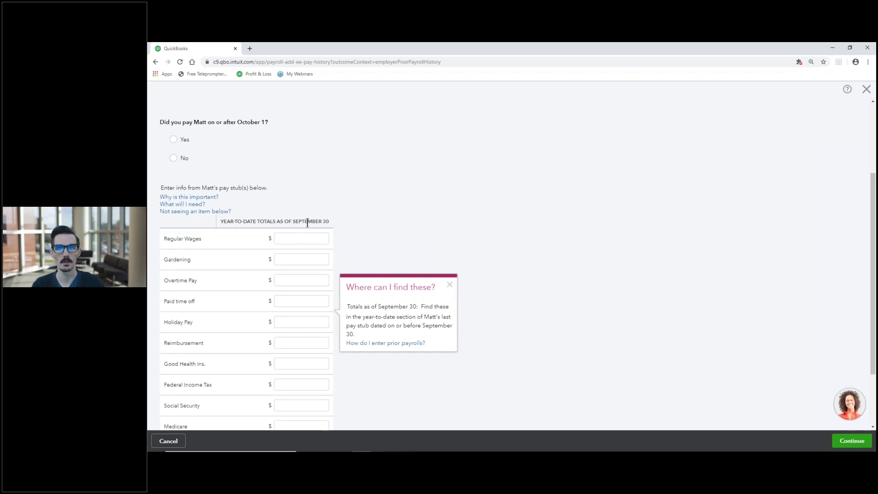
scroll(307, 222, up, 2)
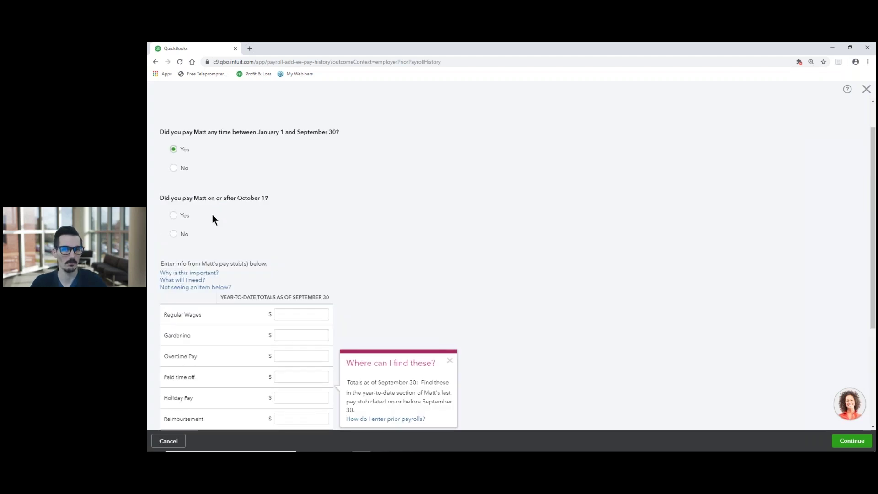
click(174, 215)
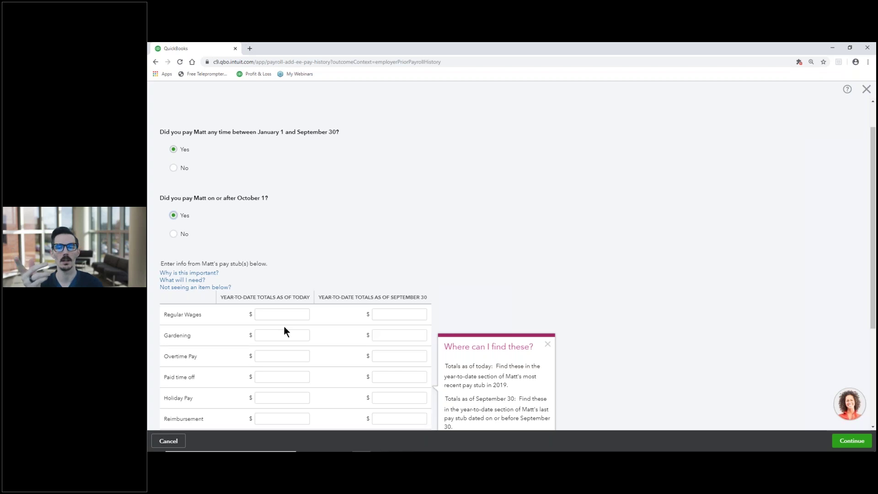
click(548, 346)
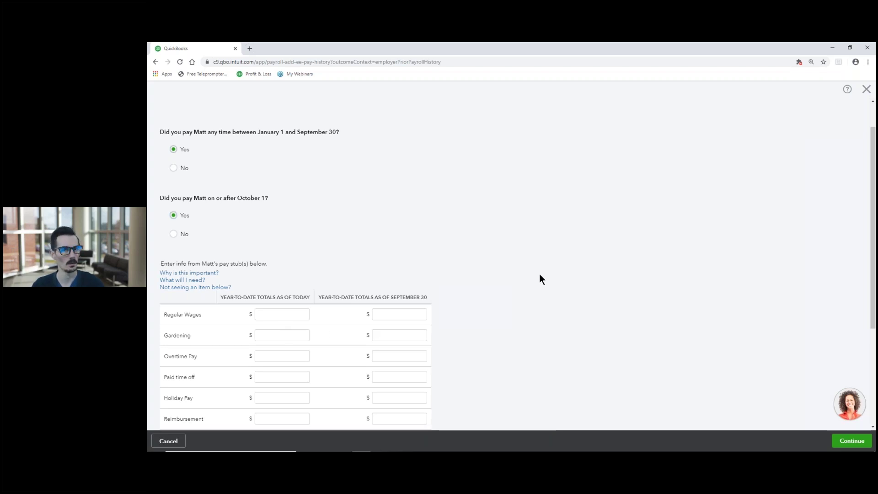
click(174, 234)
click(174, 167)
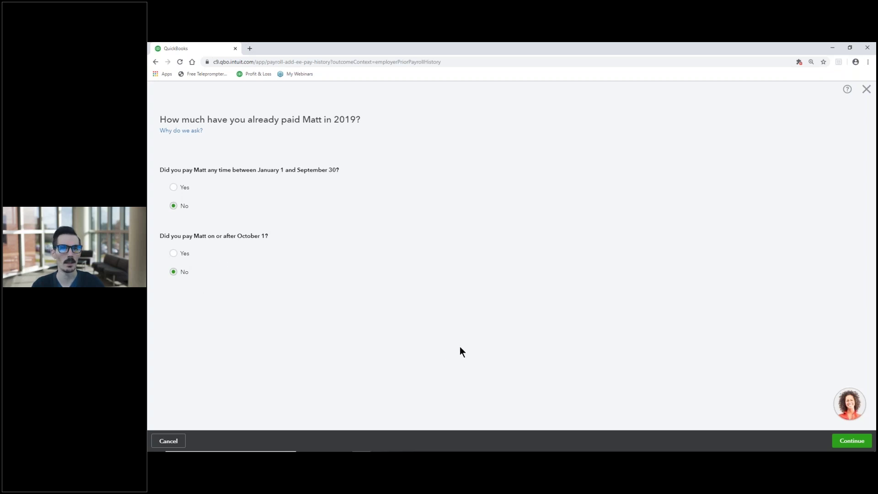
click(840, 443)
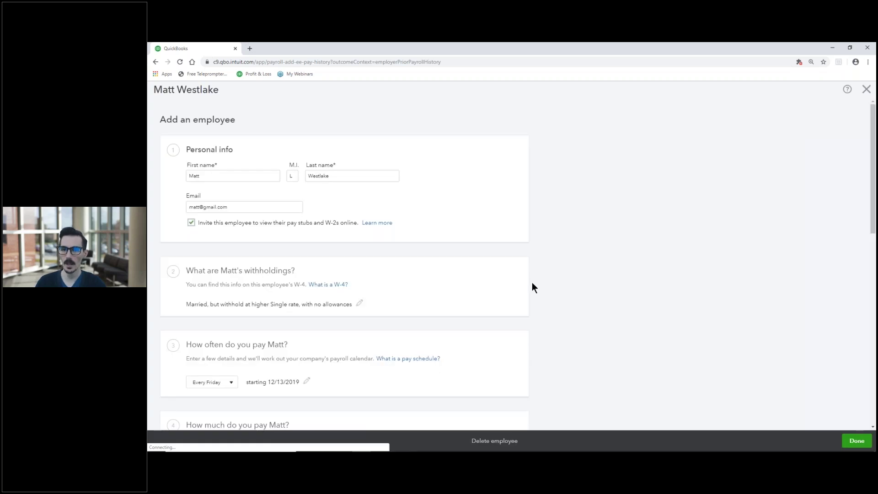
scroll(558, 274, down, 9)
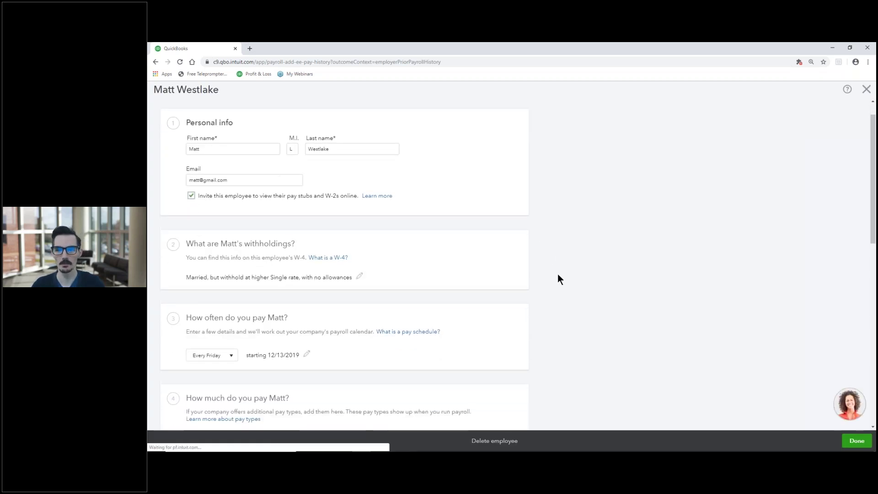
scroll(557, 275, down, 3)
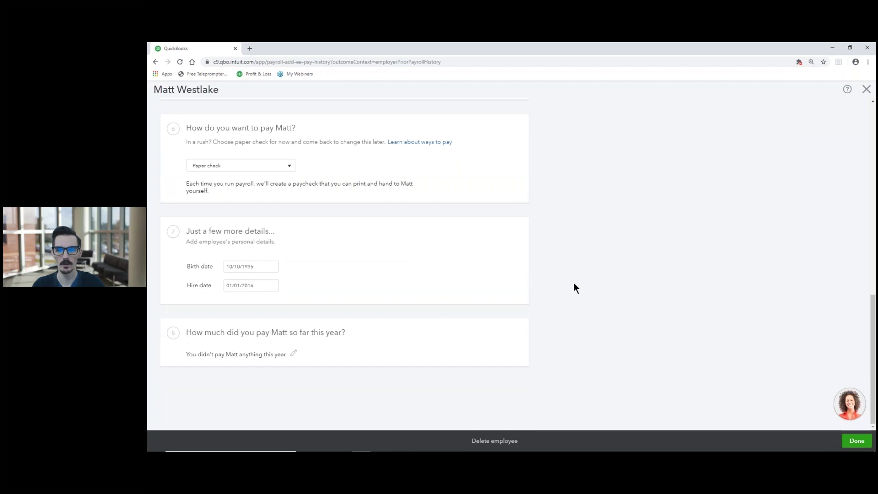
click(852, 442)
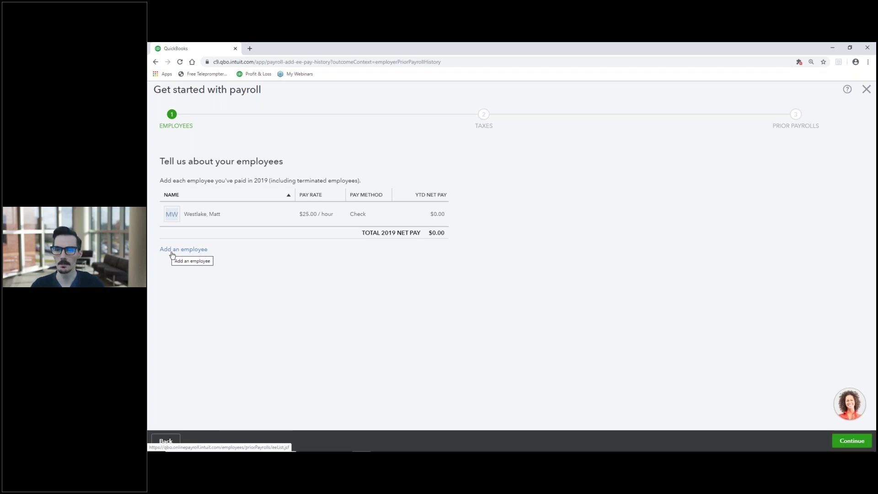
Continue past the employee list and answer No to entering prior W-2 payroll.
click(841, 441)
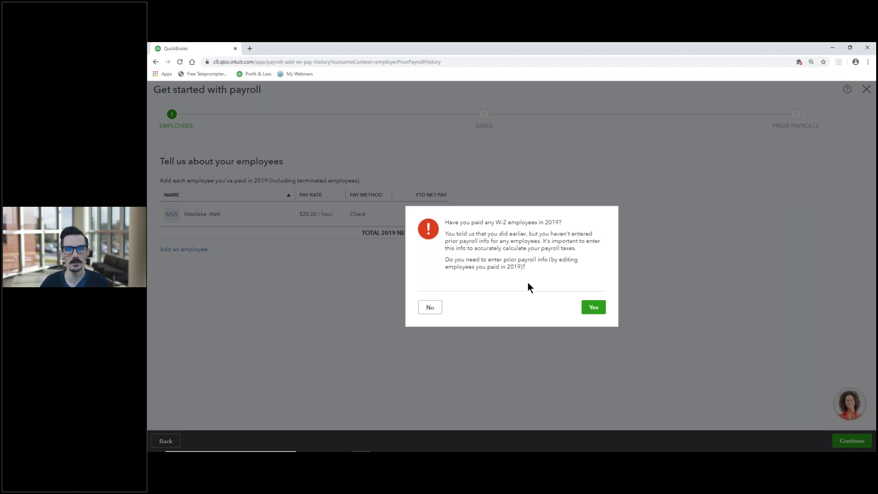
click(429, 308)
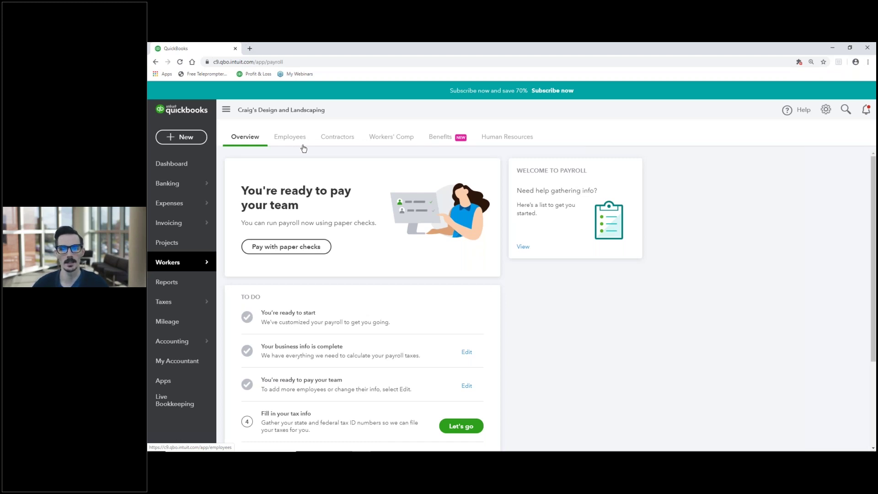
Start the 'Fill in your tax info' task from the payroll To Do list.
scroll(407, 260, down, 3)
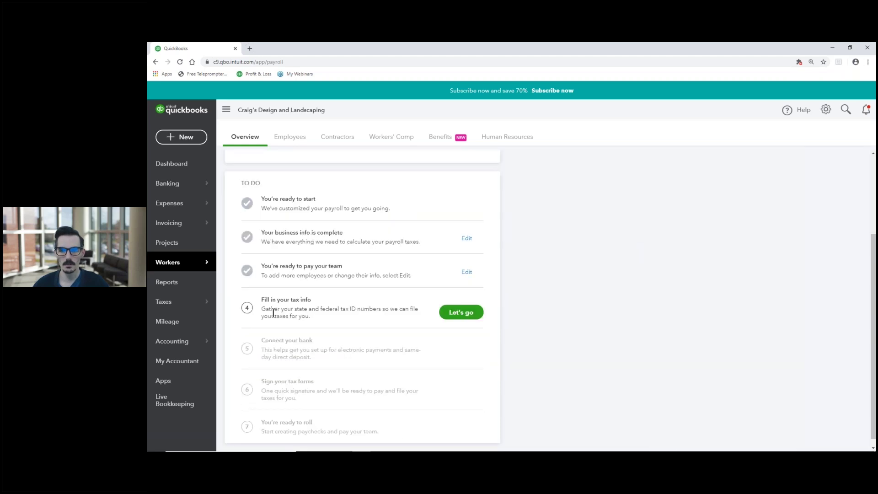
click(462, 313)
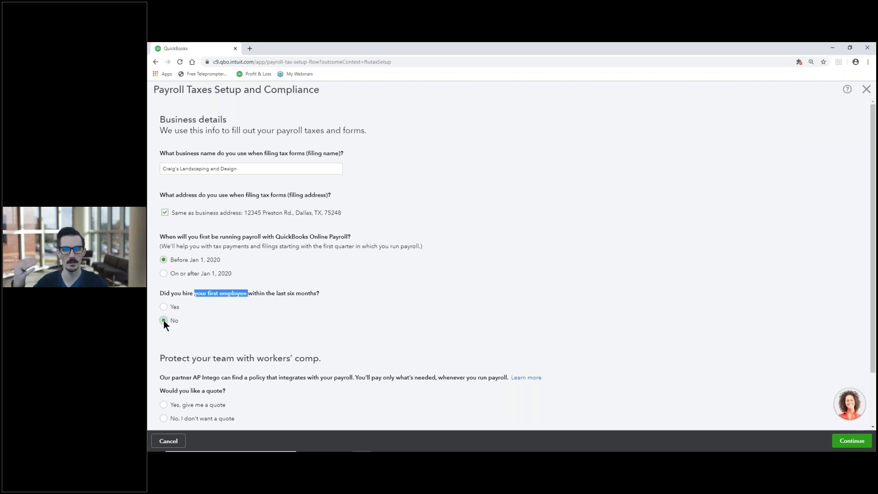
Decline the workers' comp insurance quote and submit the business details.
scroll(192, 321, down, 2)
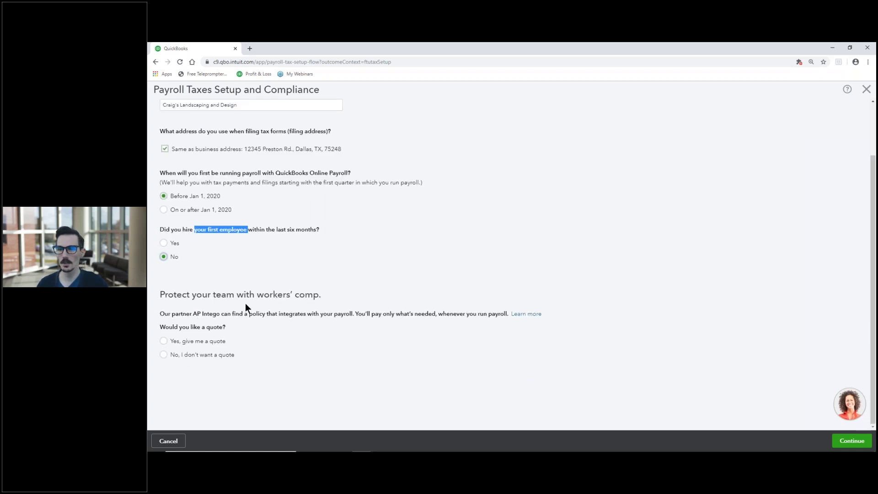
click(163, 353)
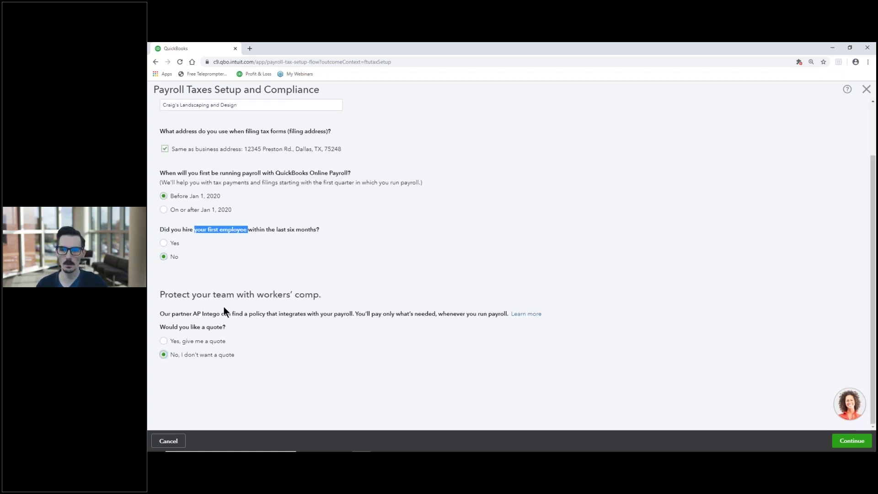
click(844, 440)
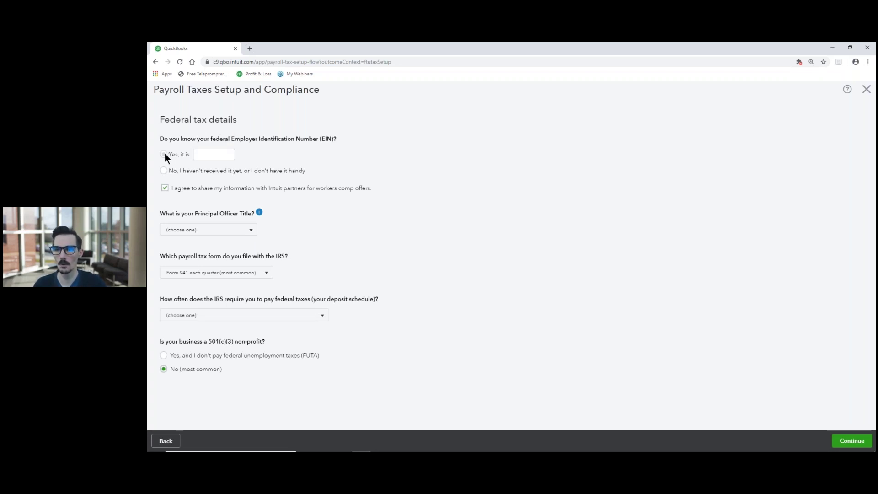
Enter the business EIN, opt out of workers' comp info sharing, and set the officer title to President.
click(201, 155)
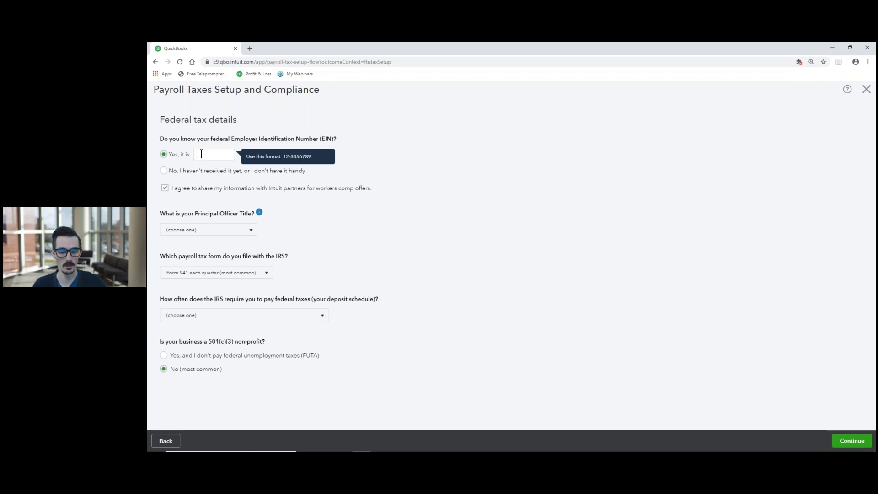
text(12)
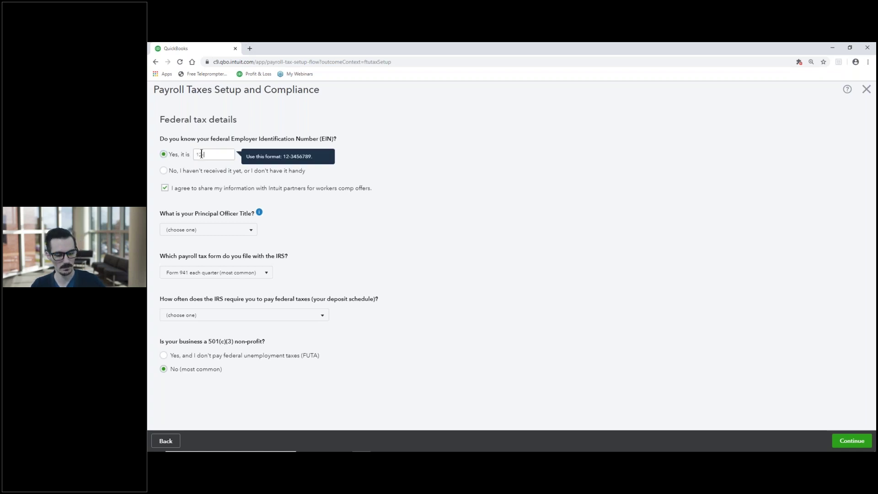
text(-3456788)
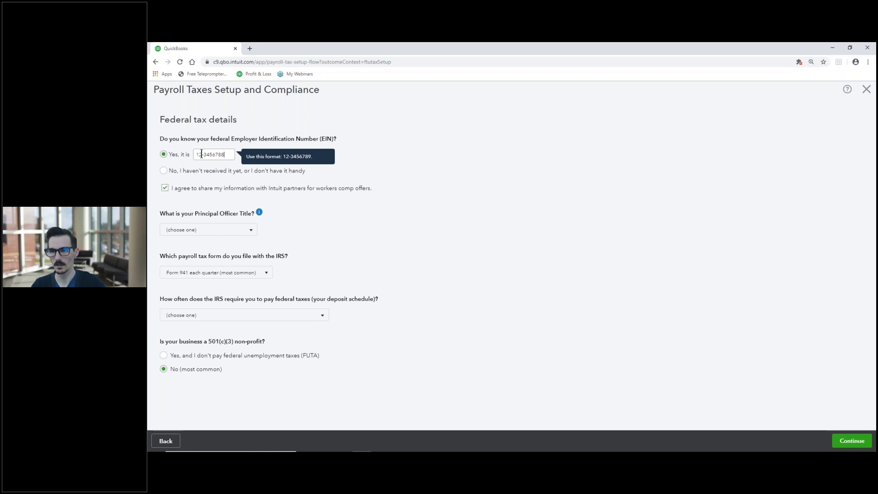
click(343, 177)
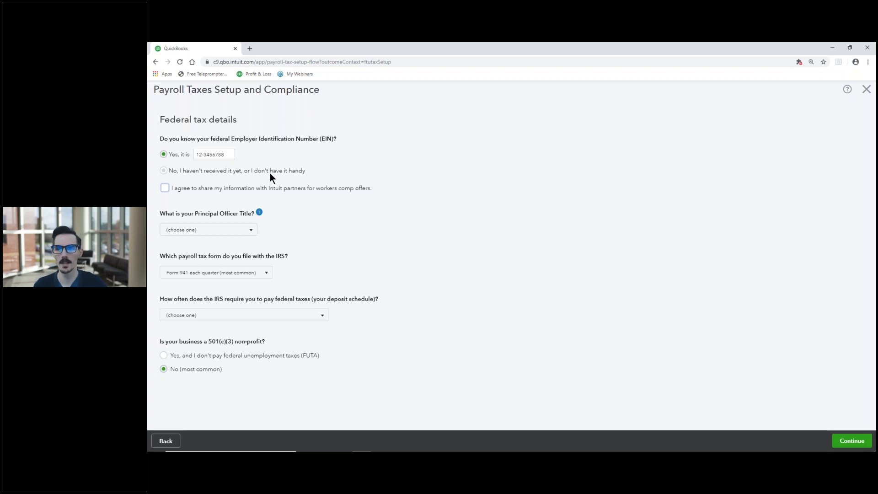
click(252, 232)
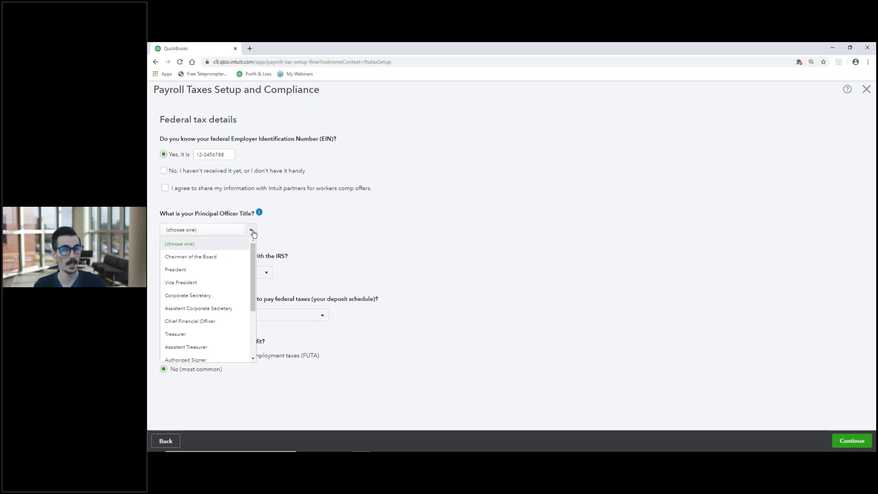
click(213, 276)
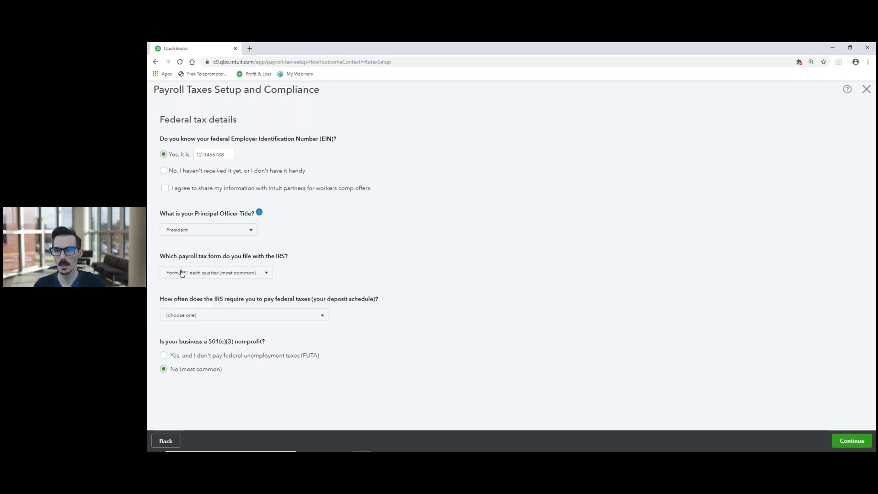
Choose quarterly Form 941 and monthly deposits due the 15th, then submit the federal tax details.
click(267, 274)
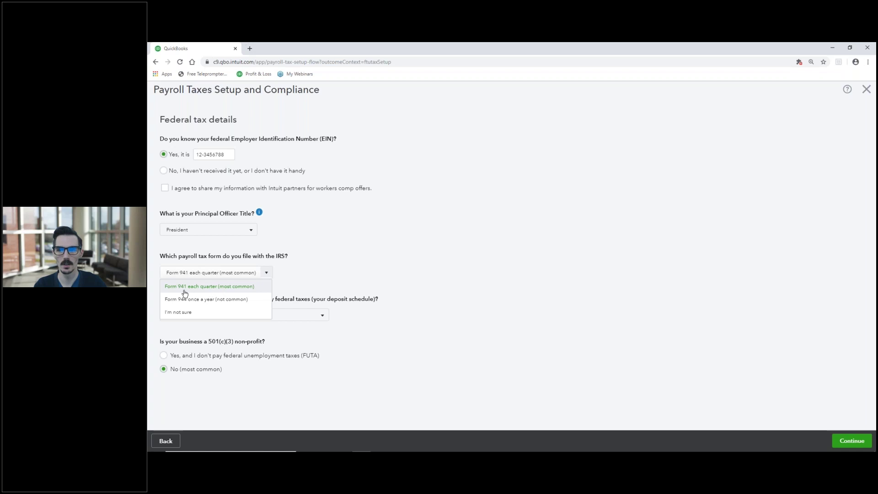
click(209, 292)
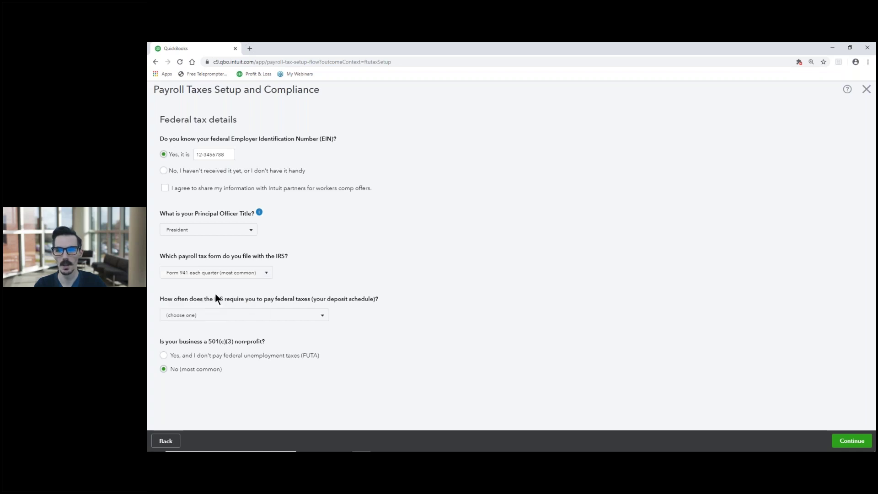
click(321, 317)
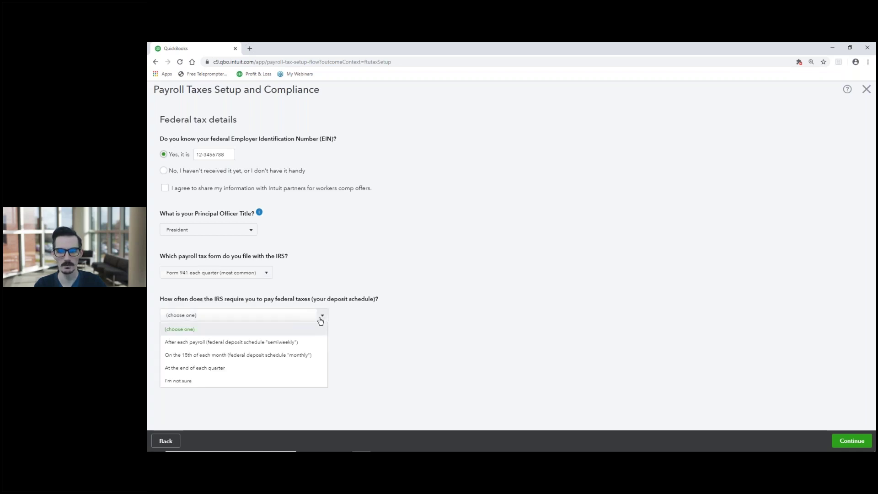
click(298, 358)
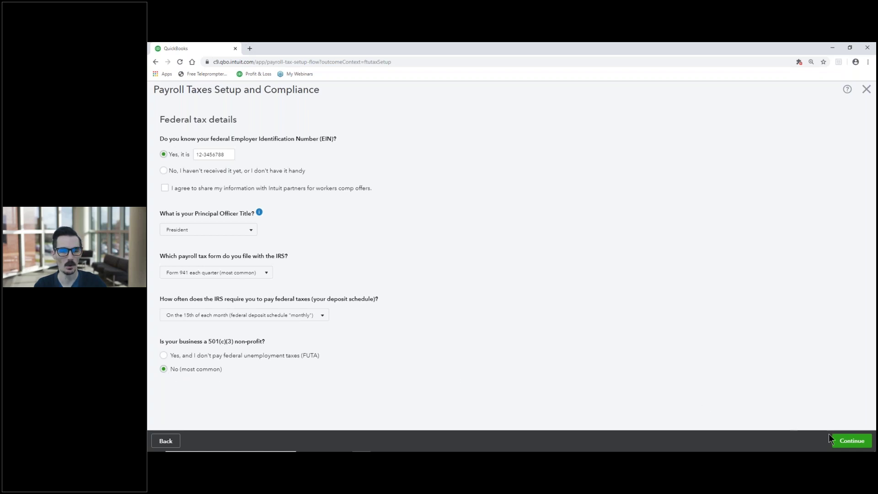
click(845, 442)
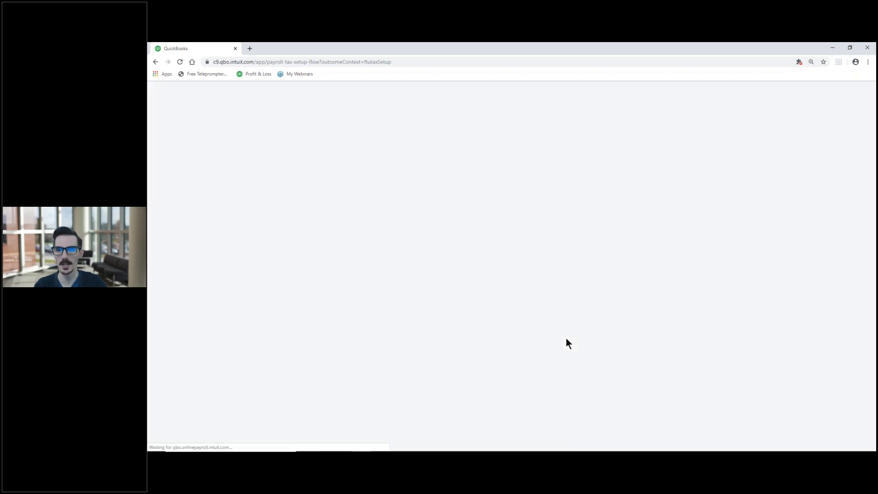
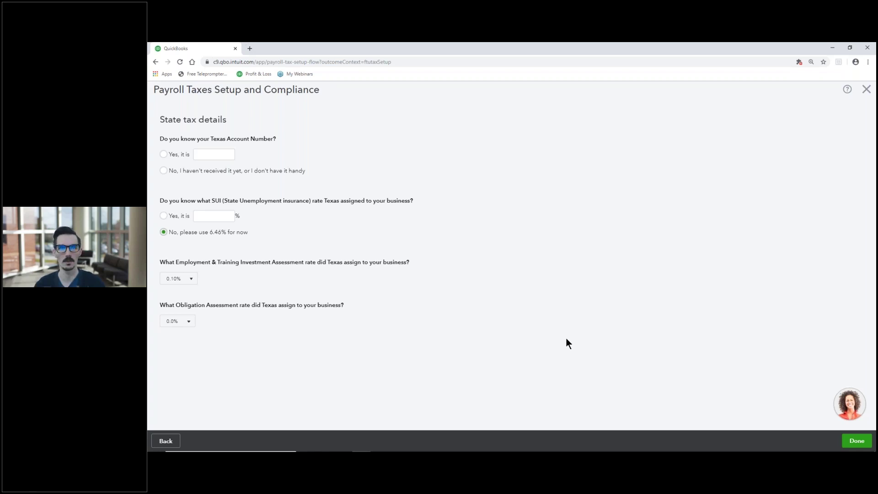
Enter the Texas account number 12-1234567 in the required format.
click(164, 154)
click(200, 154)
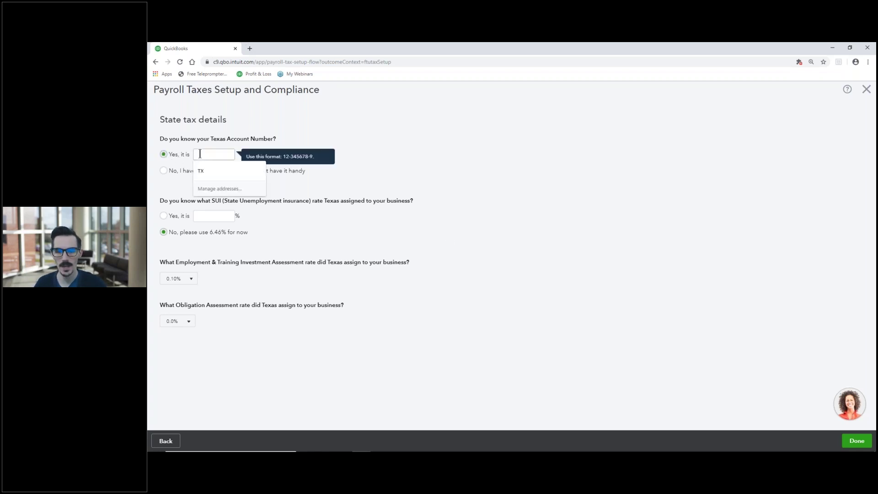
text(12-1234567)
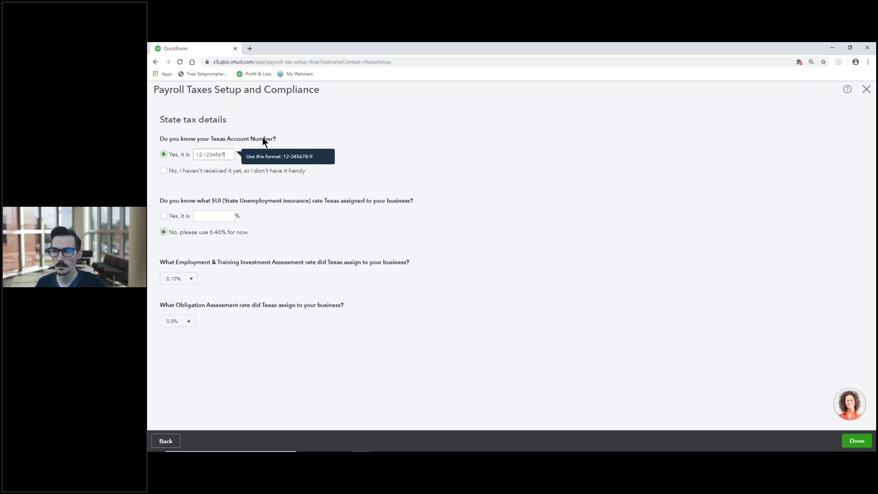
click(295, 128)
click(229, 158)
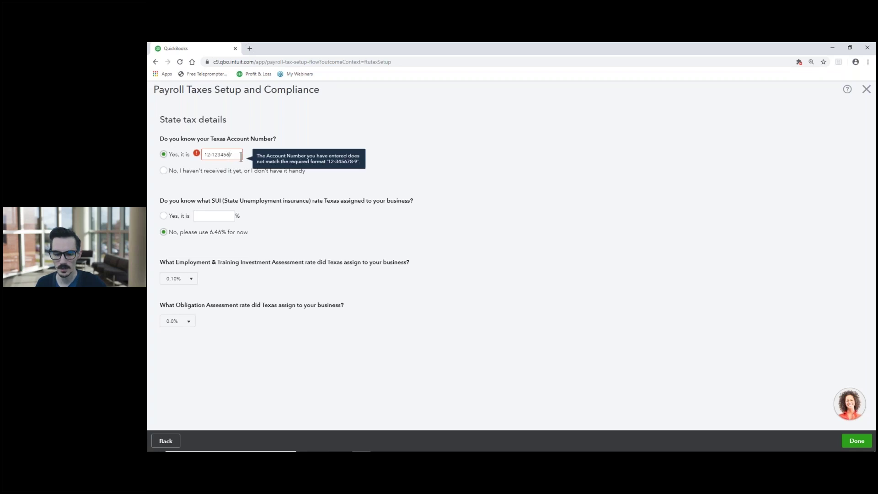
click(351, 126)
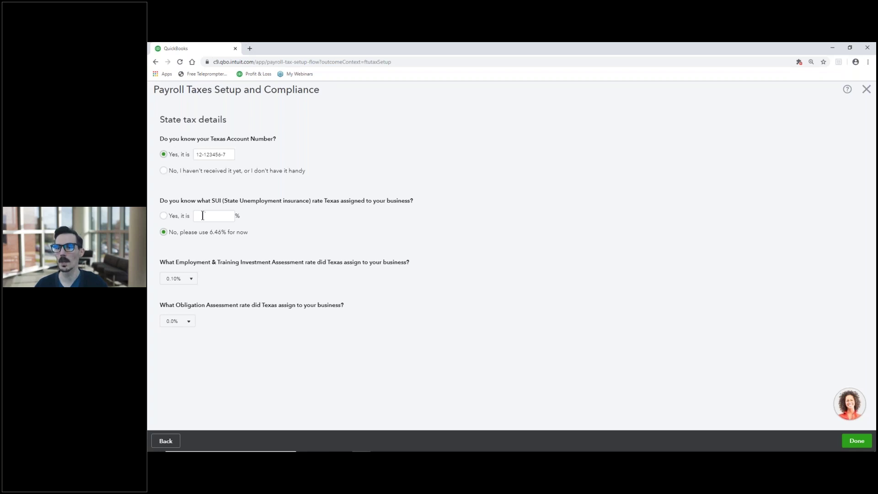
Set the SUI rate to 3.5% and save the Texas state tax details.
click(163, 216)
click(211, 215)
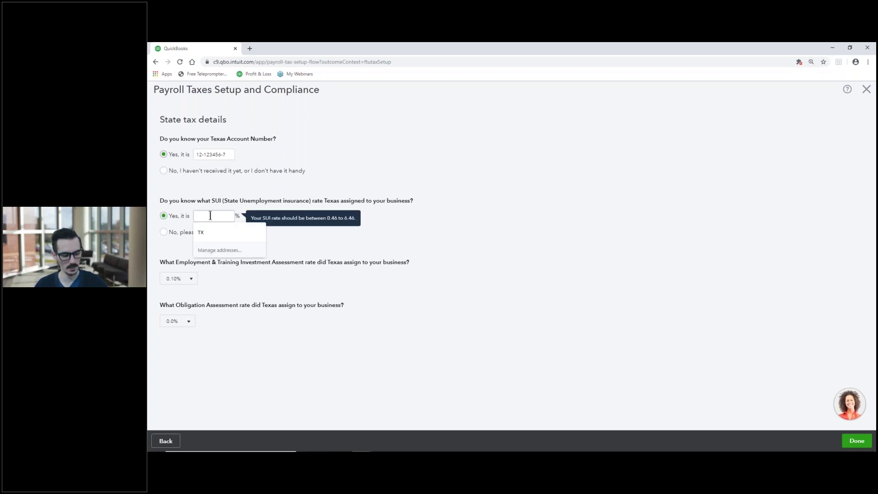
text(3.5)
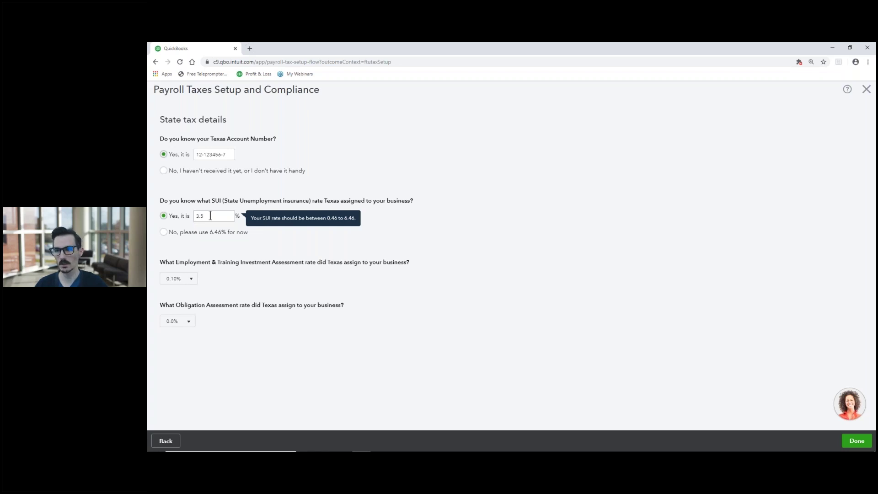
click(276, 196)
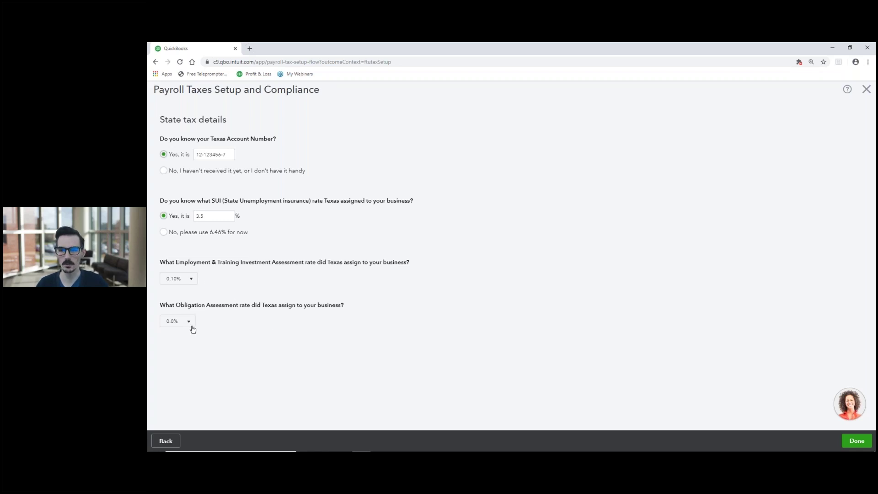
click(853, 441)
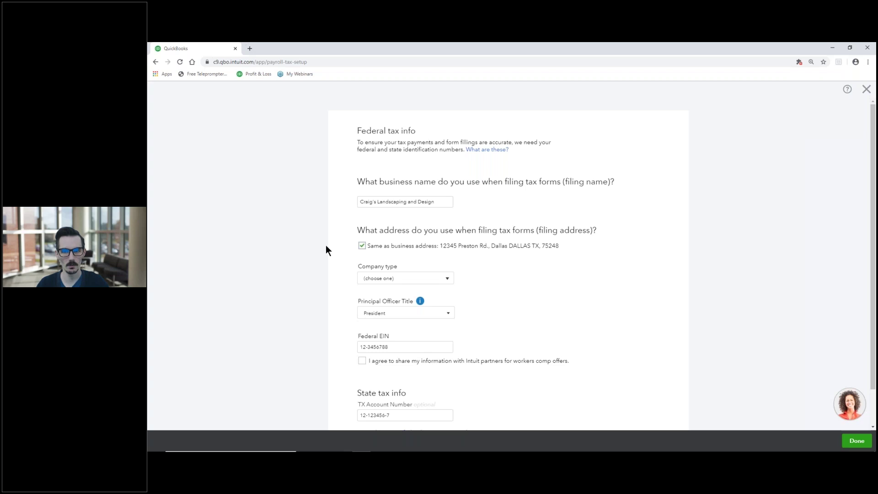
Choose Sole Proprietor as the company type and submit the federal and state tax info.
scroll(326, 245, down, 2)
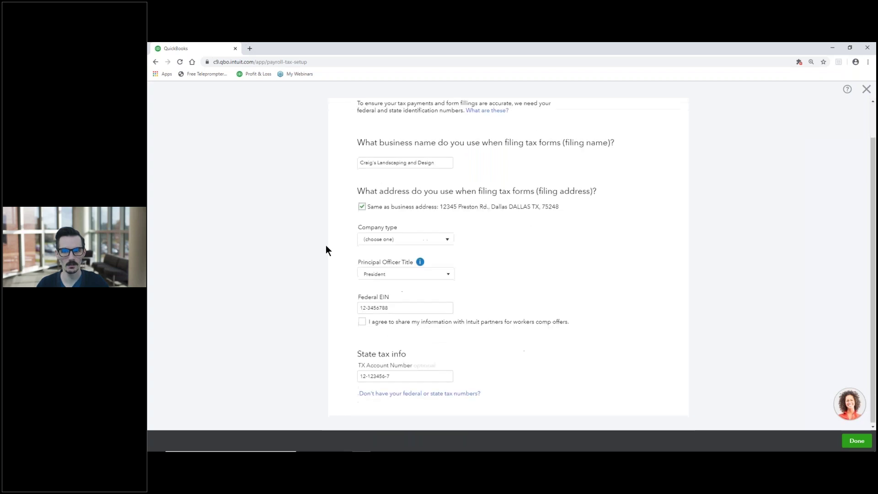
click(440, 243)
click(417, 265)
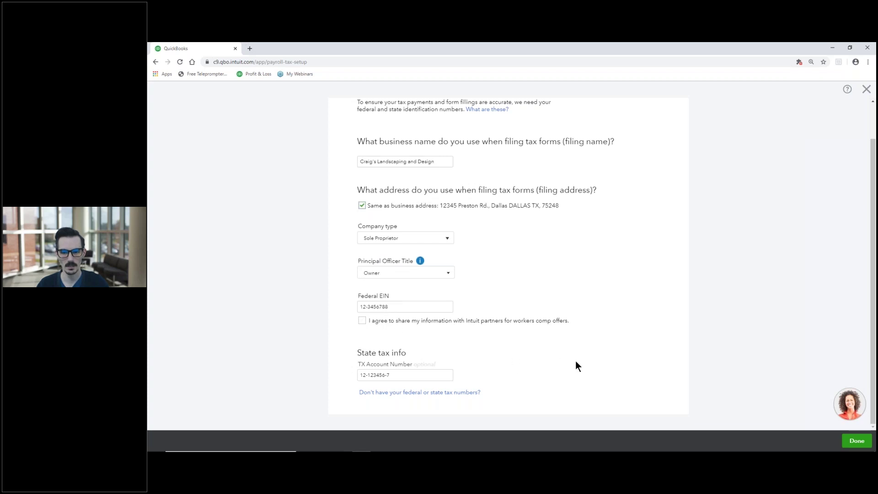
click(856, 440)
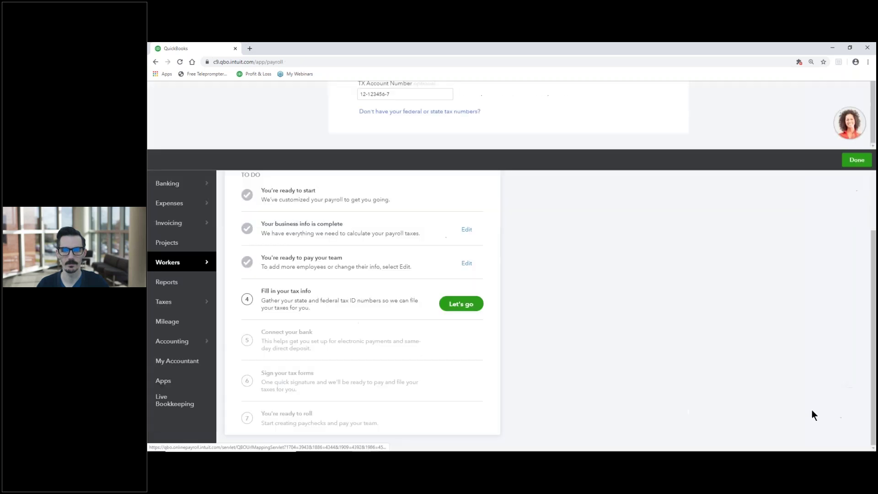
Start the Connect your bank setup from the Payroll Overview to reach the direct deposit review.
scroll(371, 235, down, 3)
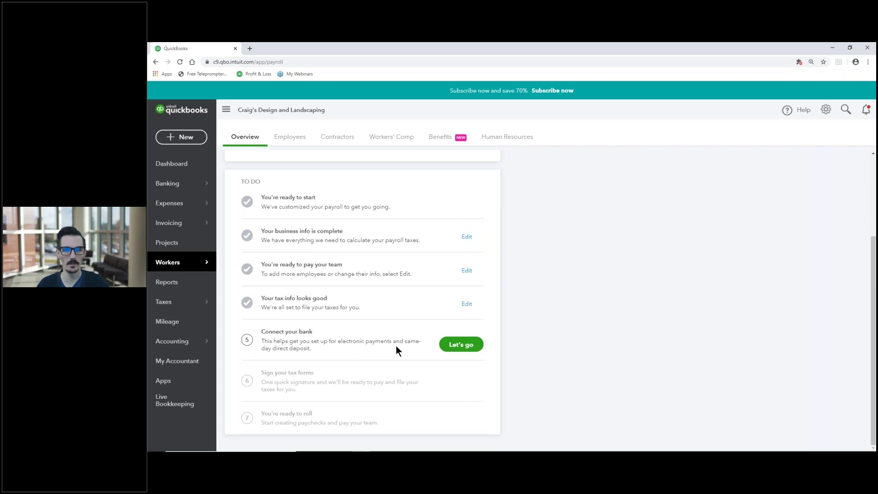
click(455, 350)
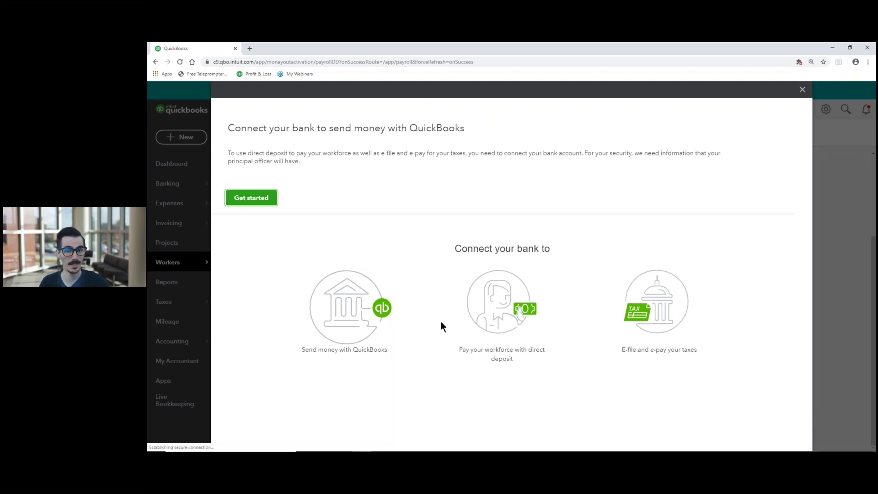
click(238, 204)
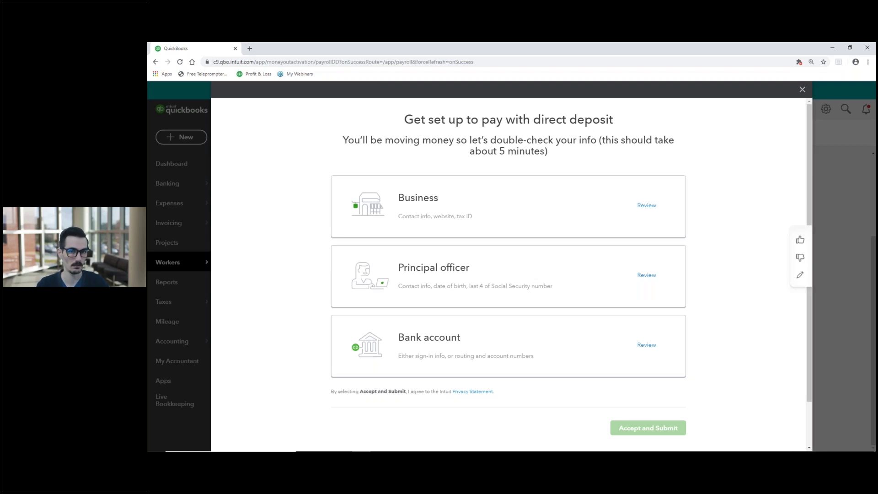
Fill in the business address with the suggested street, Dallas city, Texas state and ZIP.
click(522, 209)
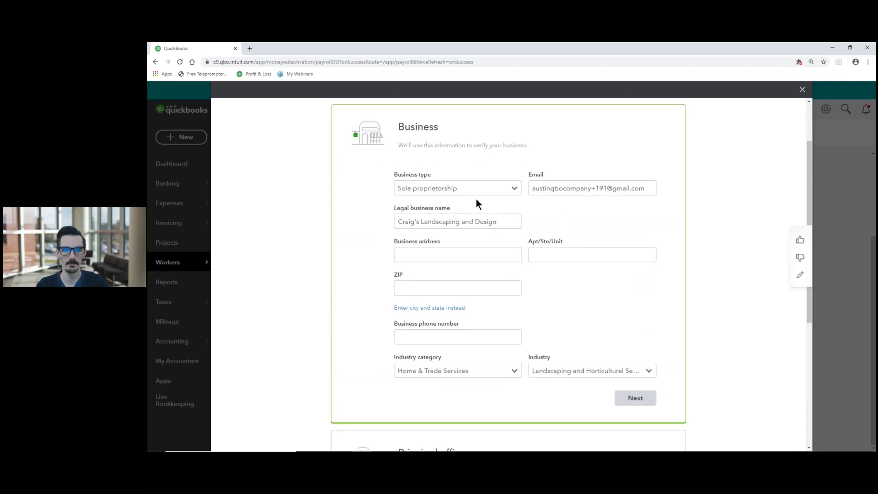
click(418, 255)
click(418, 275)
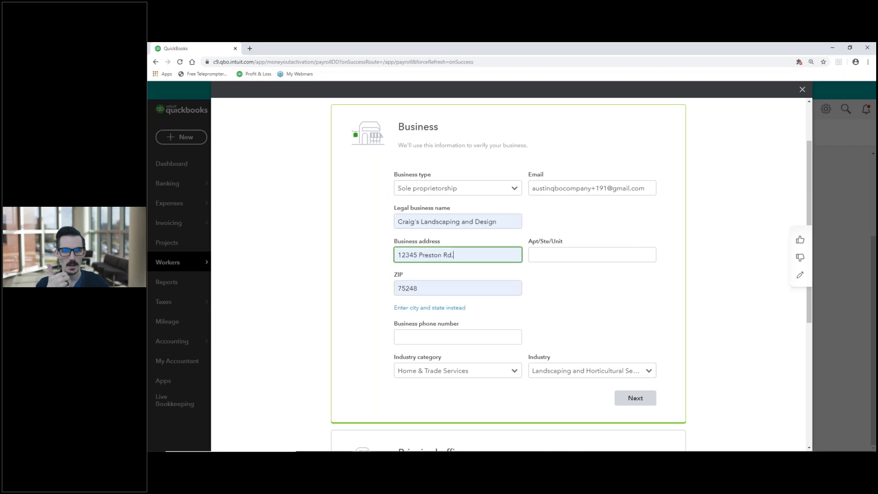
click(560, 291)
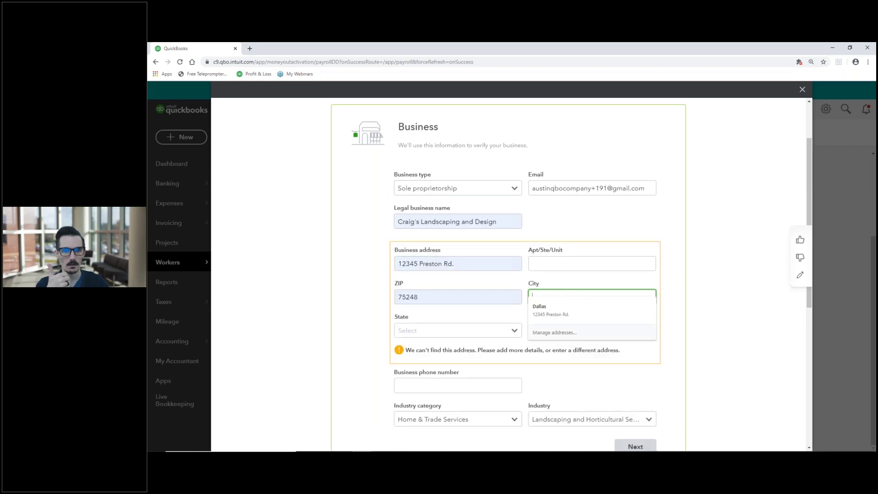
click(558, 308)
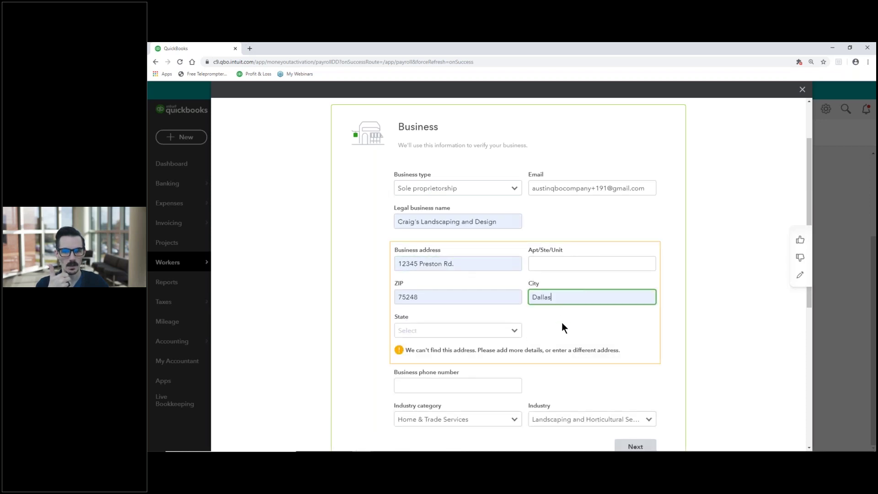
click(511, 325)
scroll(460, 261, down, 3)
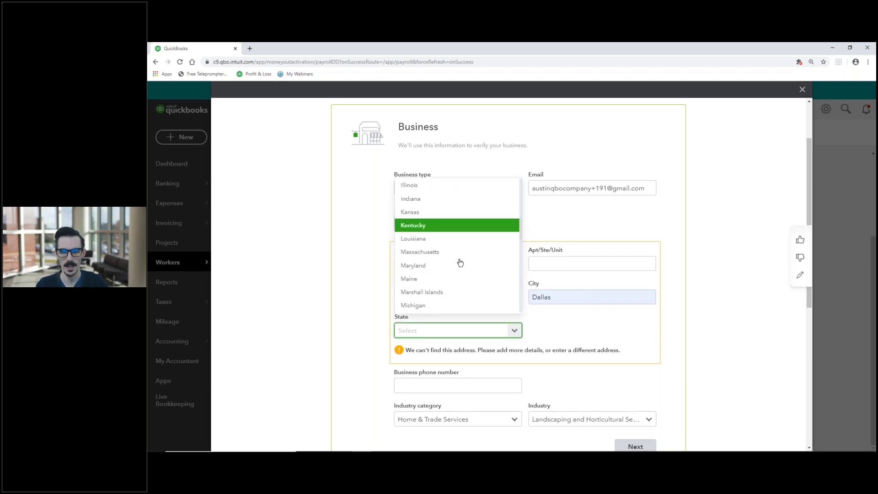
scroll(460, 262, down, 5)
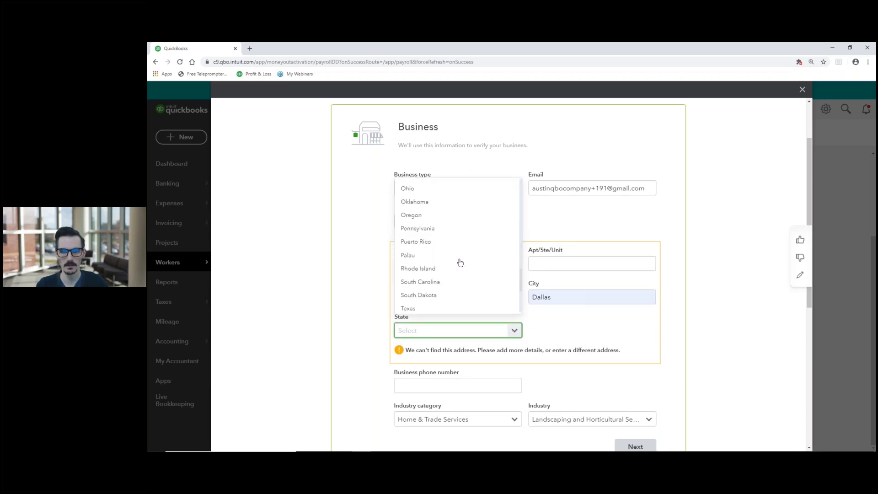
click(439, 270)
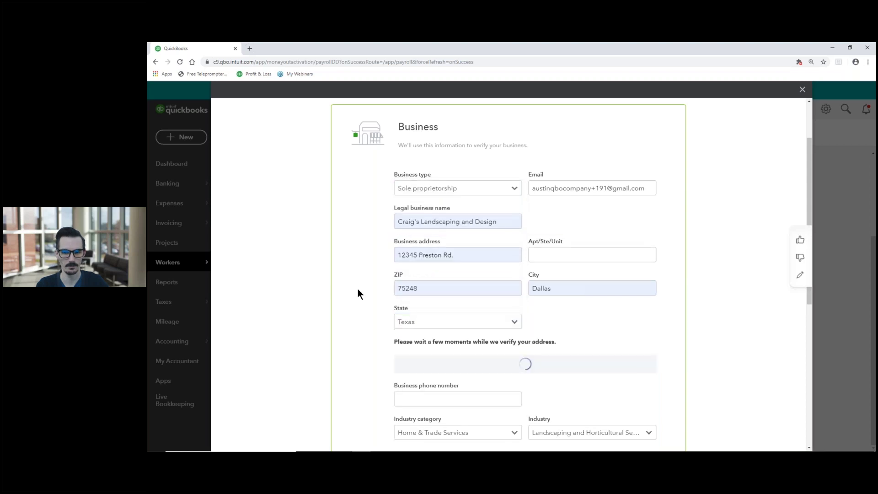
scroll(357, 294, down, 3)
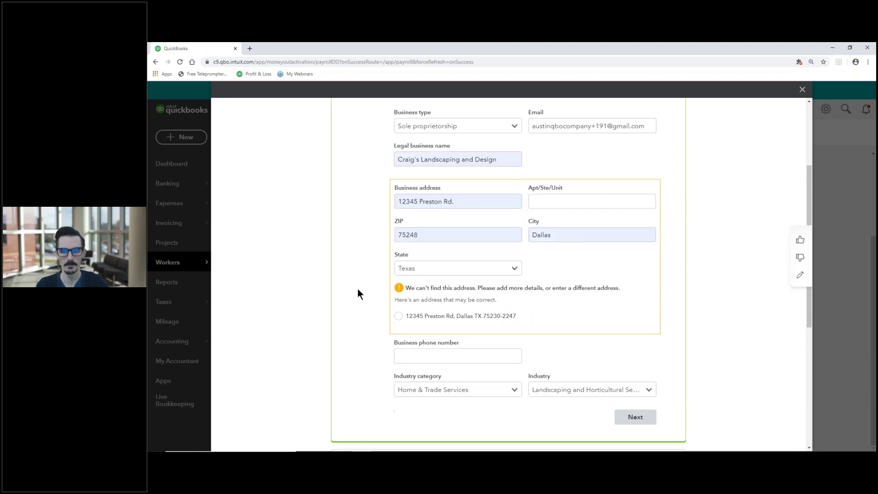
scroll(357, 294, up, 1)
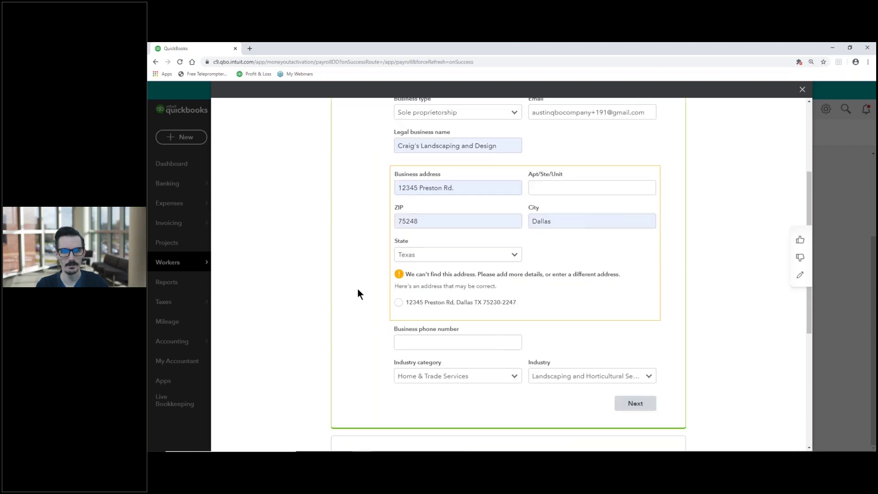
click(433, 221)
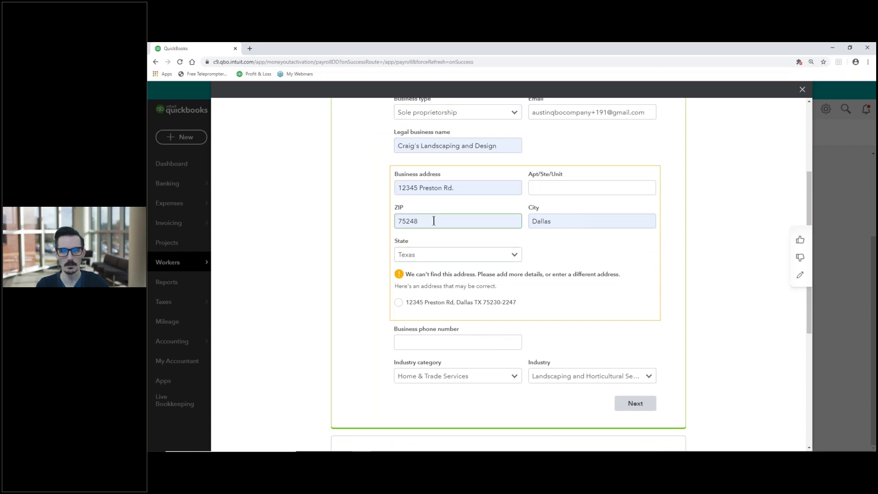
click(427, 222)
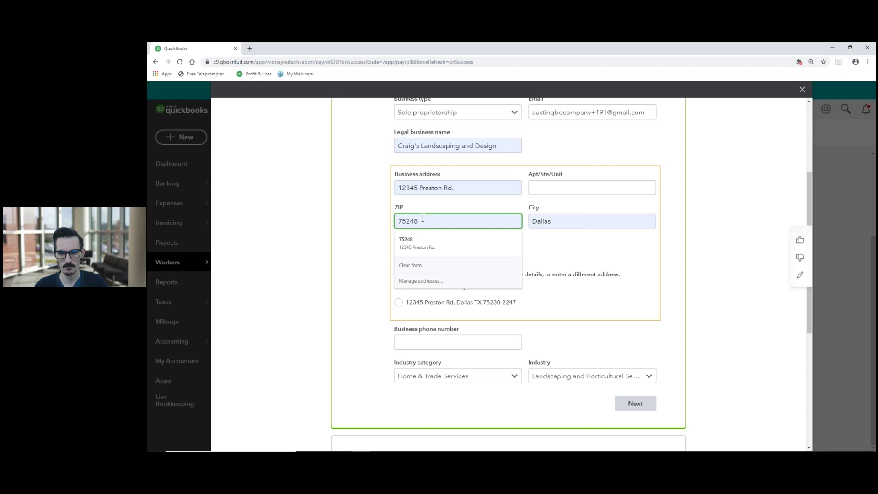
click(410, 188)
click(413, 188)
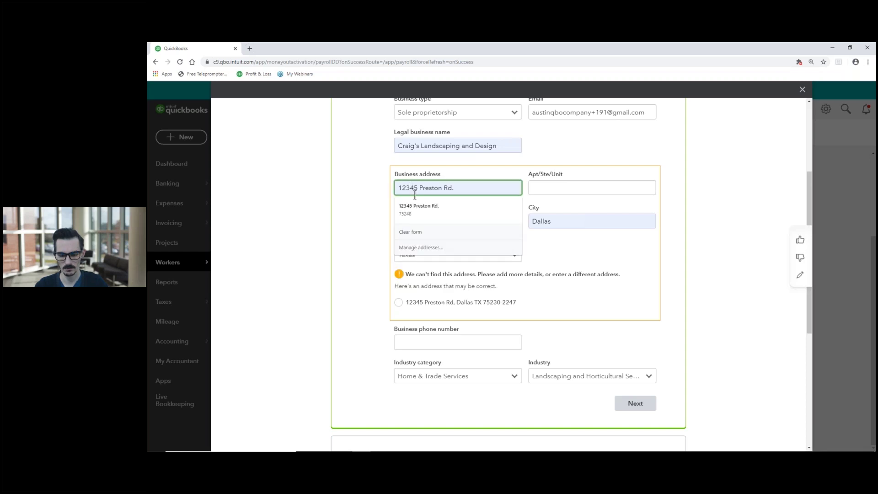
key(BackSpace)
click(377, 204)
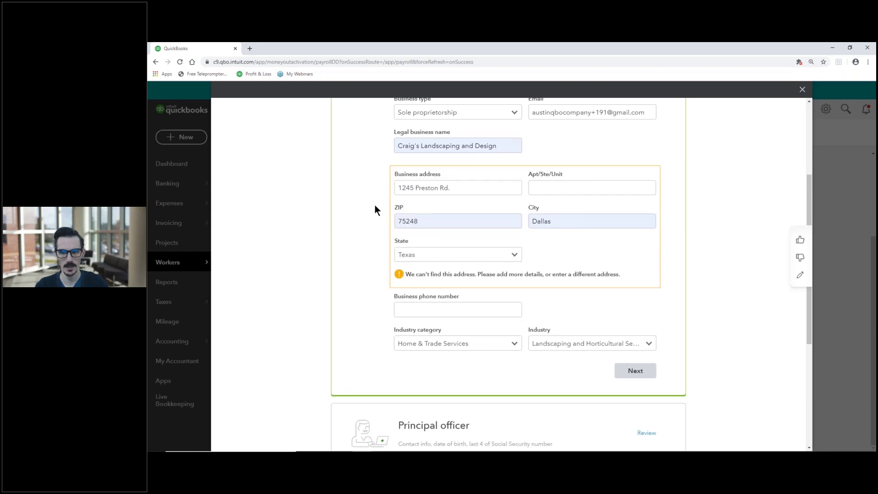
click(414, 187)
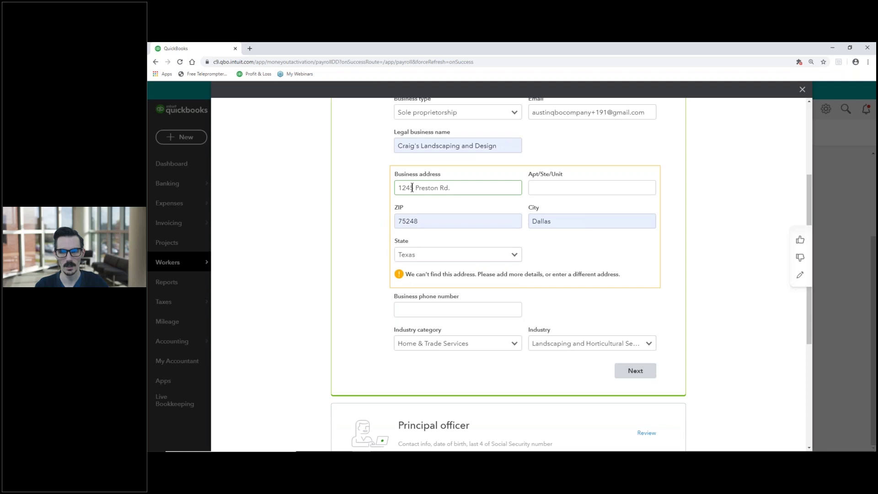
drag(450, 189, 358, 197)
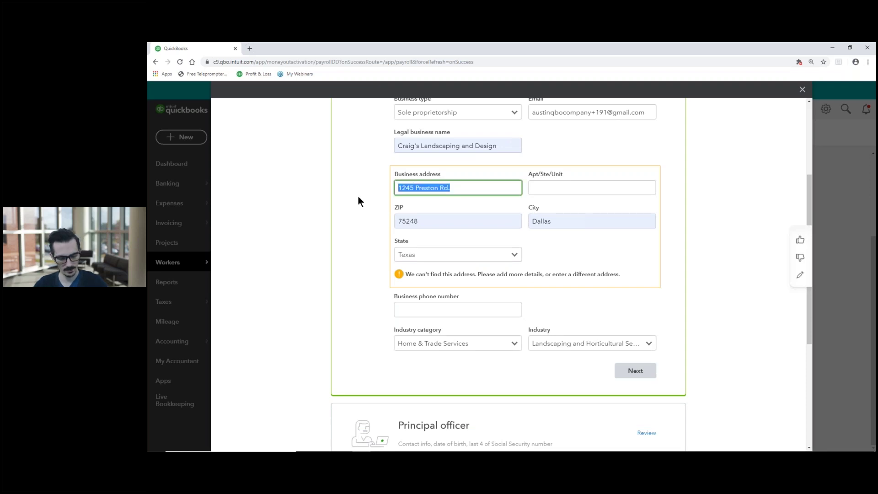
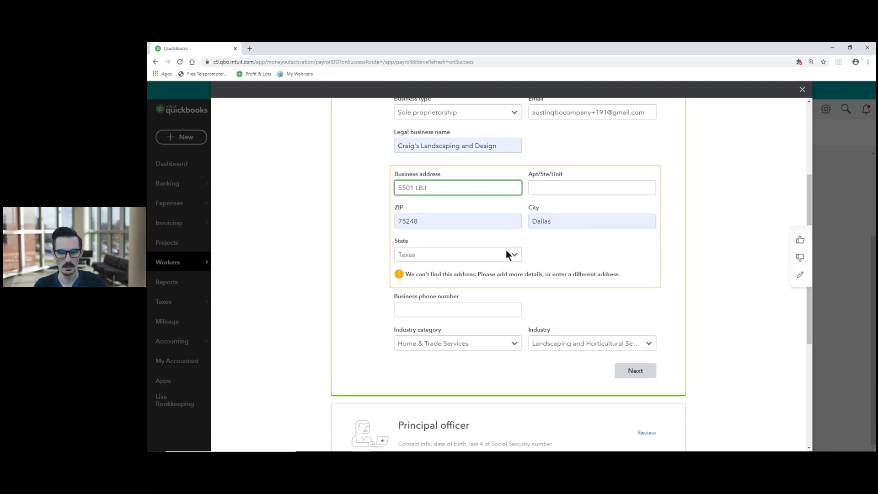
click(569, 264)
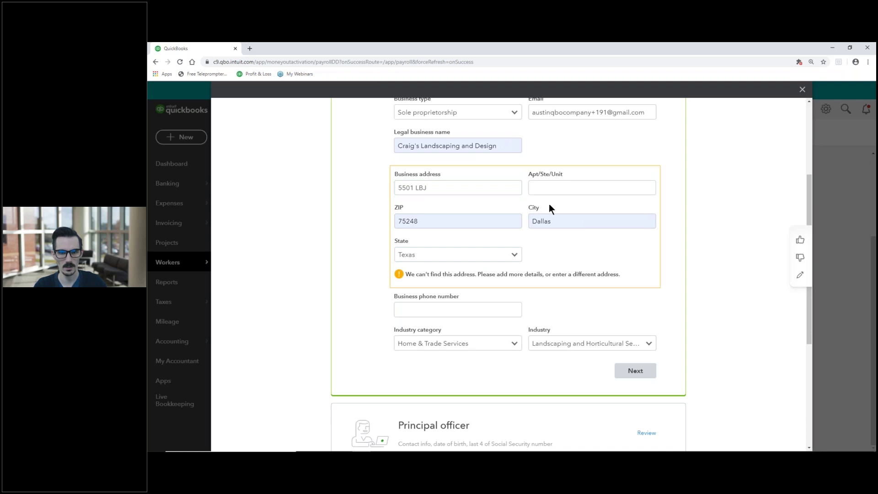
click(441, 187)
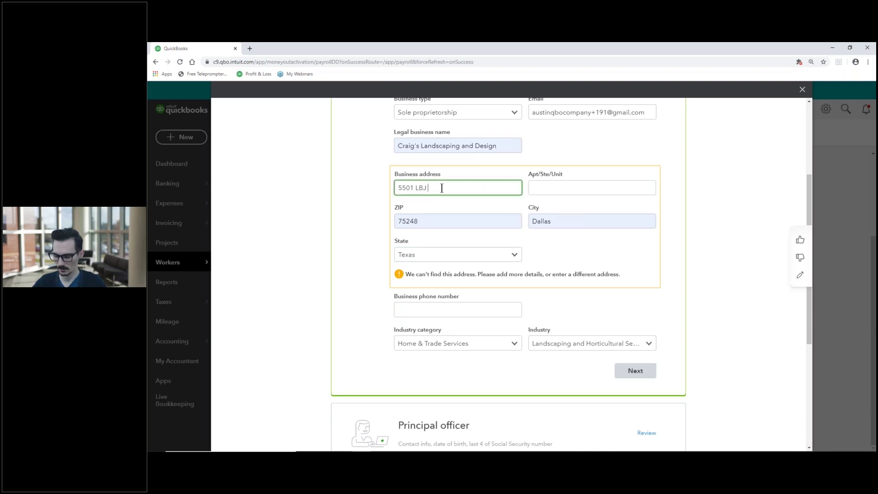
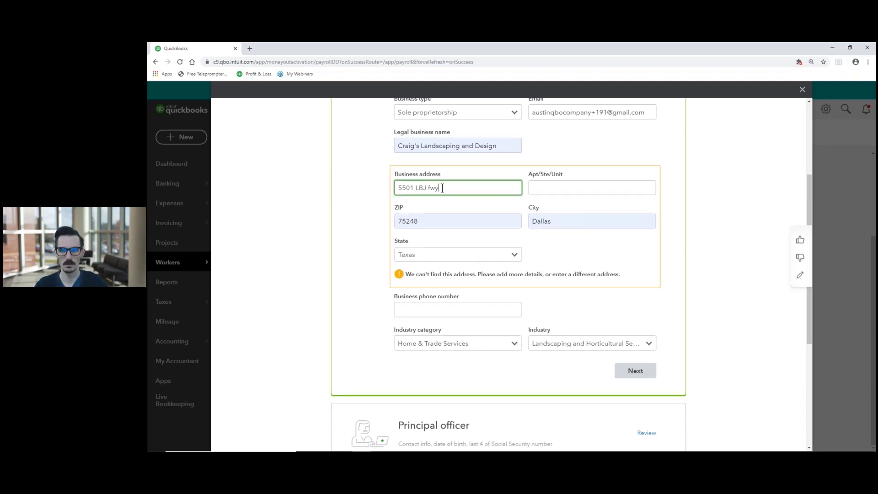
click(369, 197)
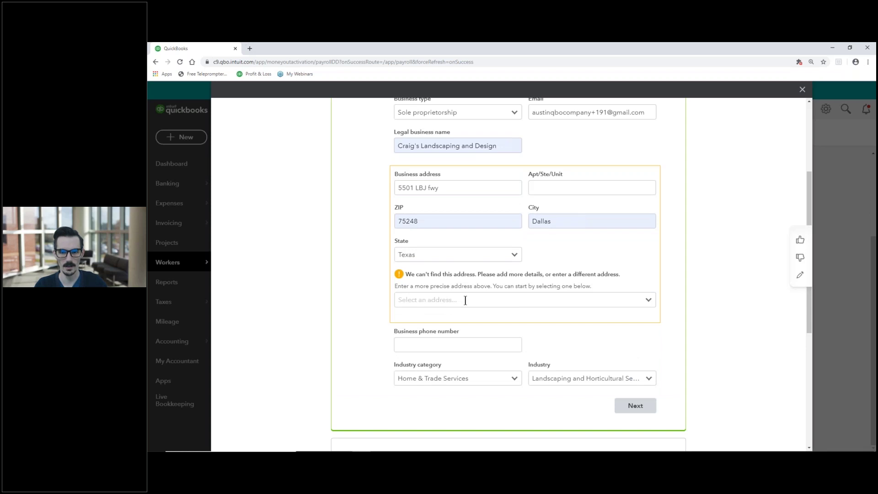
click(648, 300)
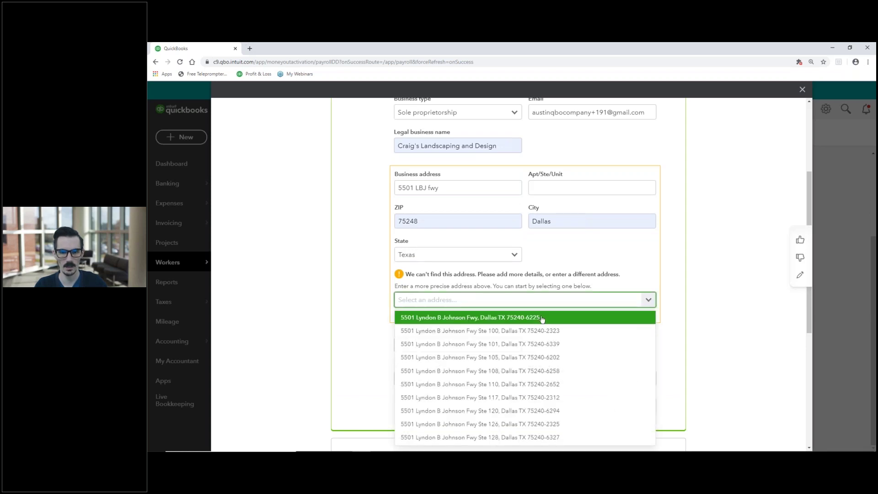
click(540, 318)
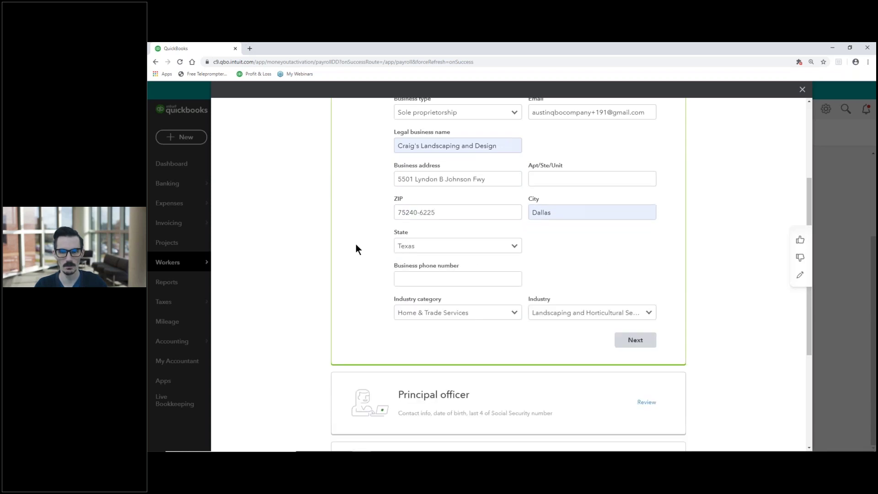
Enter the business phone number, correcting it to a full 10 digits.
click(407, 277)
text(5551)
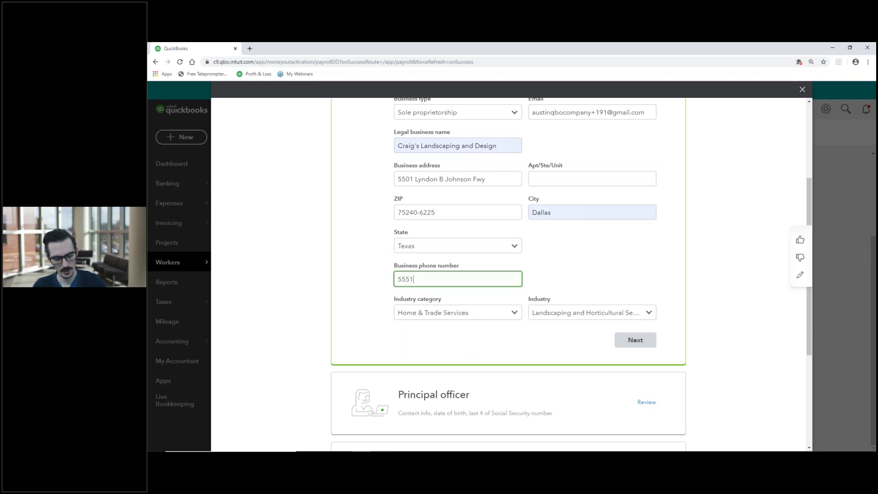
text(24547)
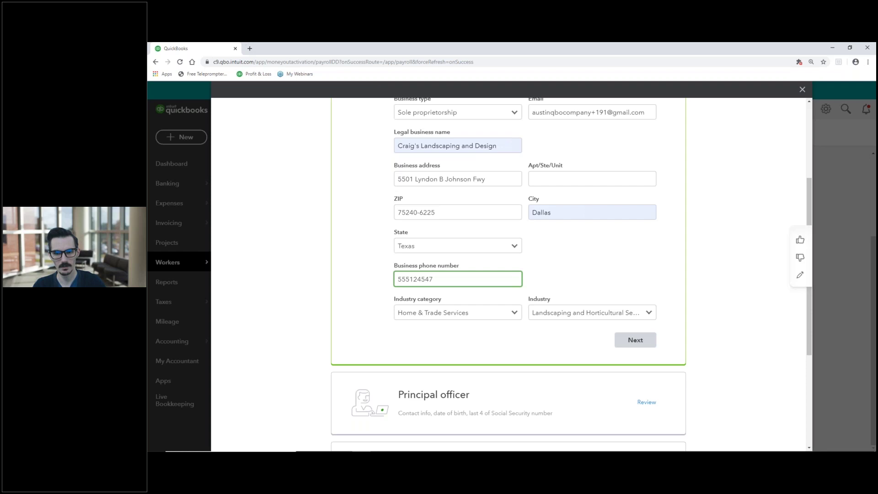
click(343, 270)
click(421, 279)
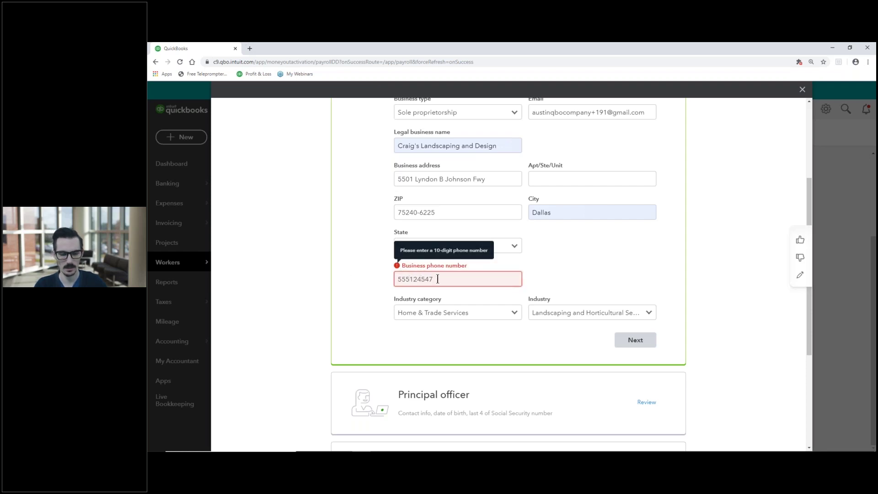
text(7)
click(322, 273)
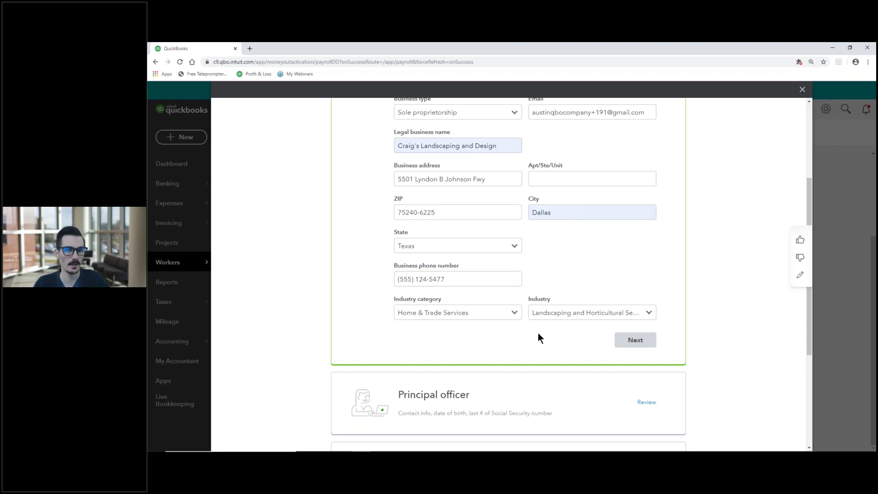
scroll(541, 337, up, 4)
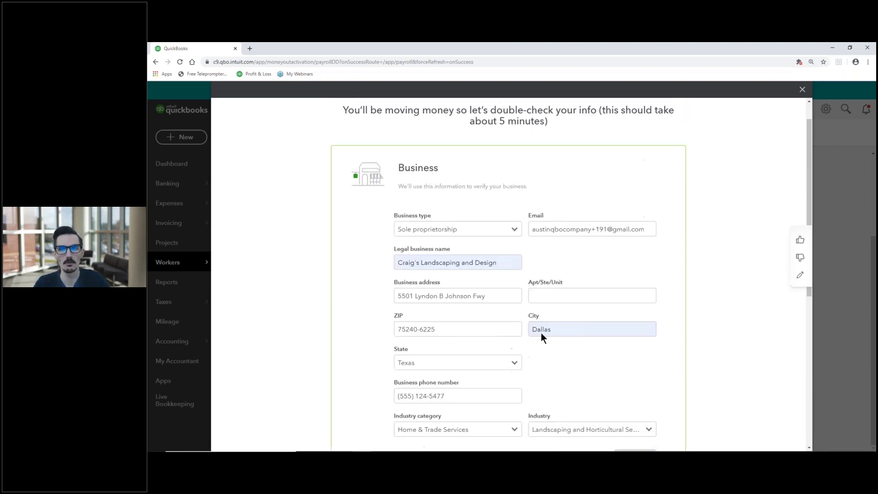
scroll(586, 309, down, 2)
scroll(586, 309, up, 3)
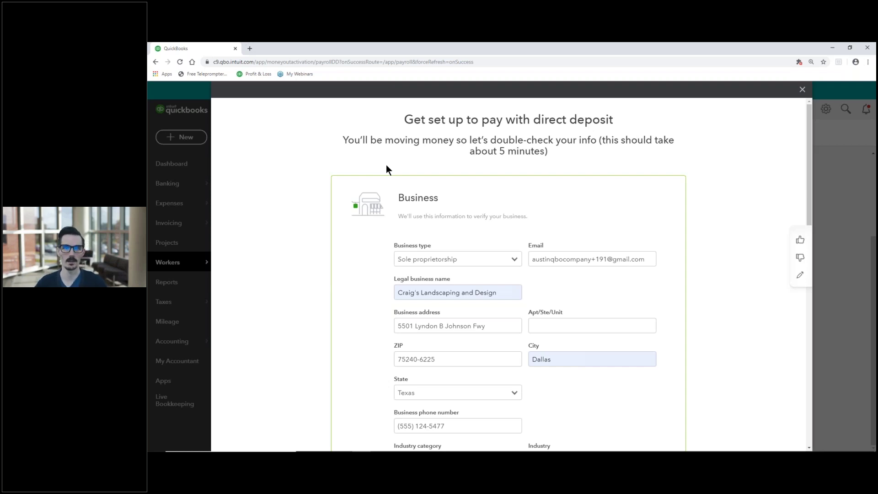
scroll(631, 298, down, 4)
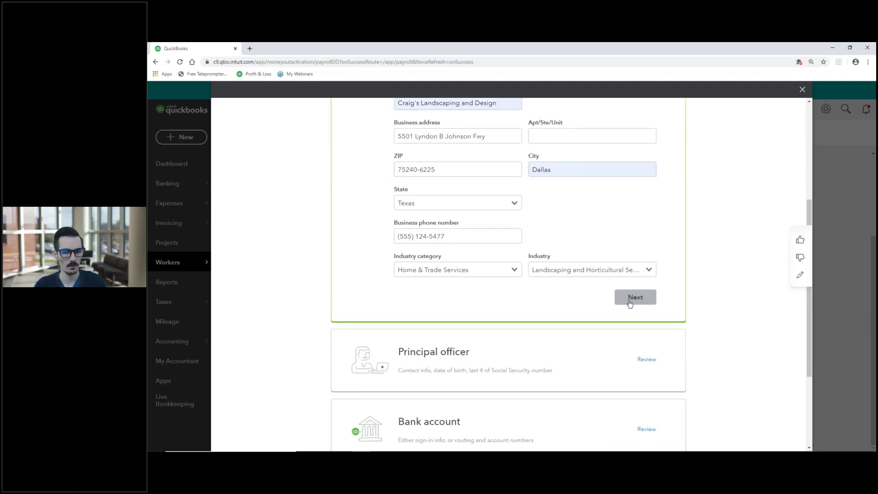
Continue to the principal officer form and enter the owner's name, reusing the business address.
click(631, 297)
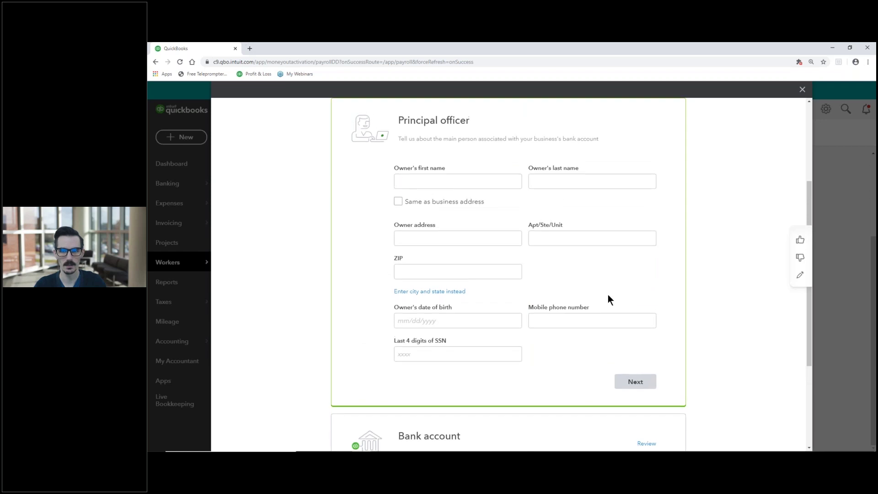
click(423, 220)
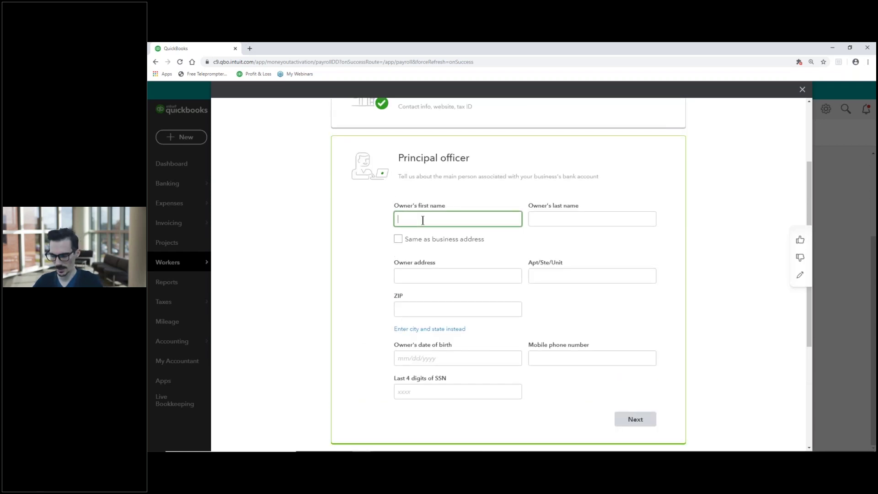
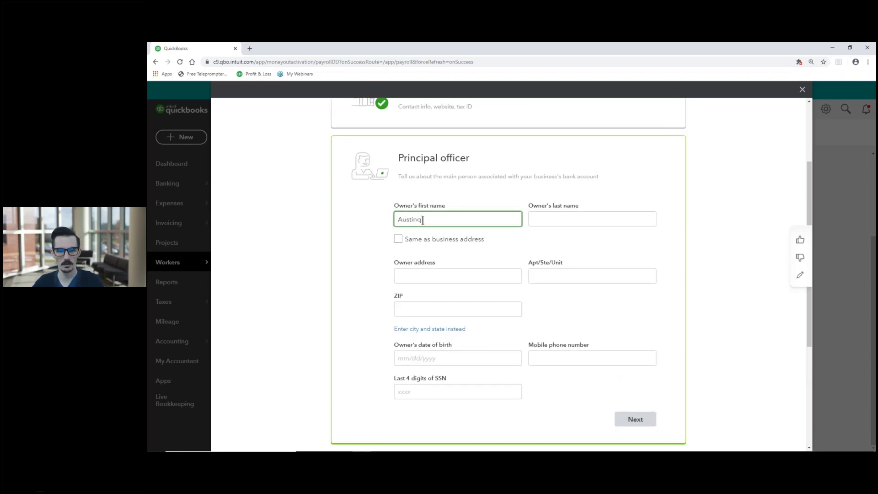
key(Tab)
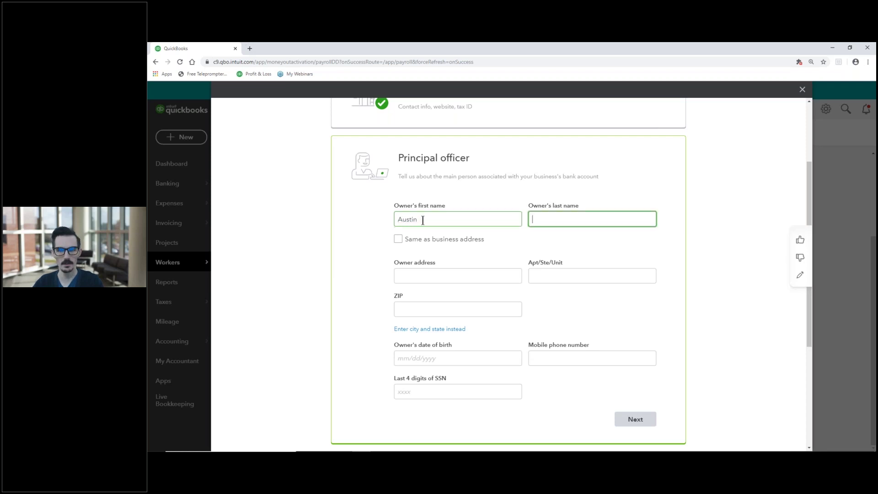
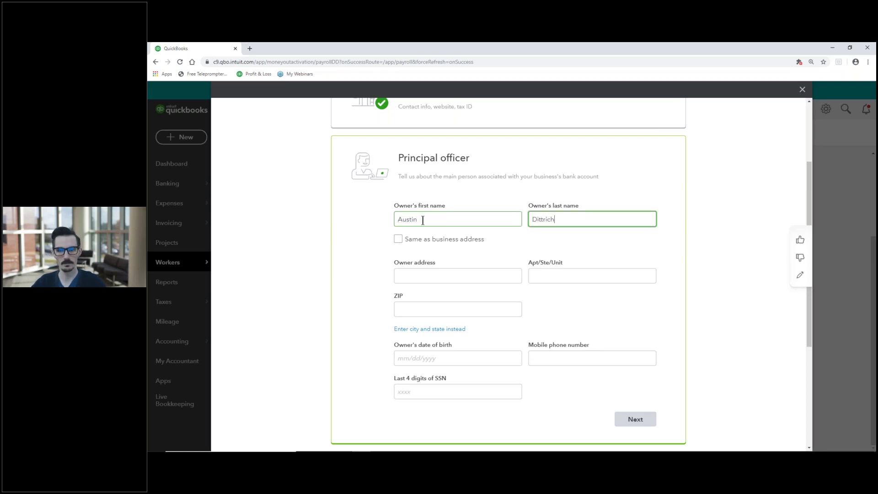
click(401, 241)
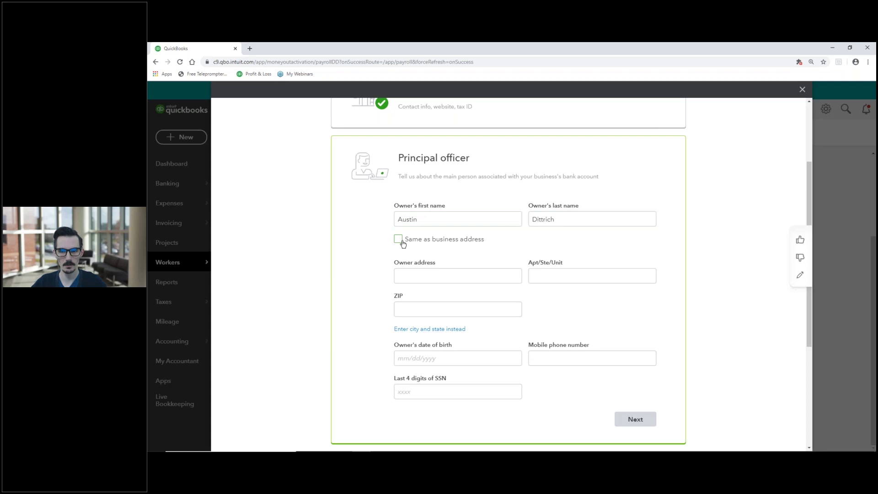
Enter the owner's date of birth, last four SSN digits and mobile phone number.
click(428, 290)
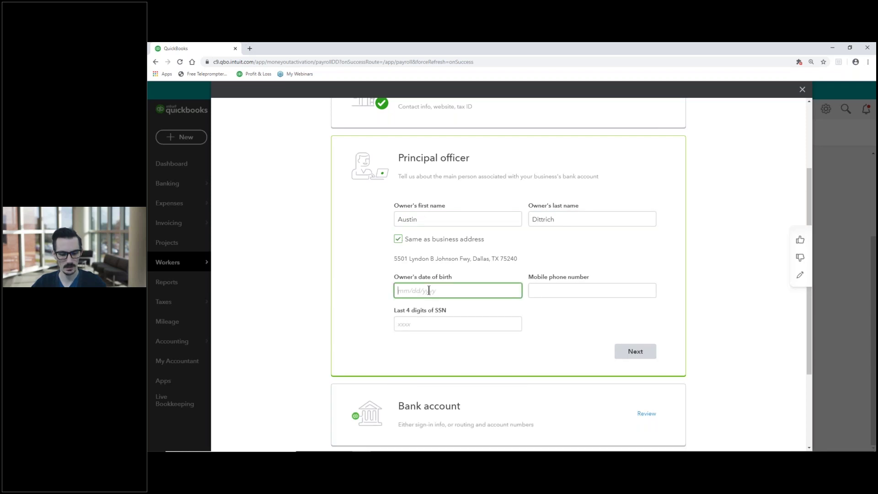
text(1/)
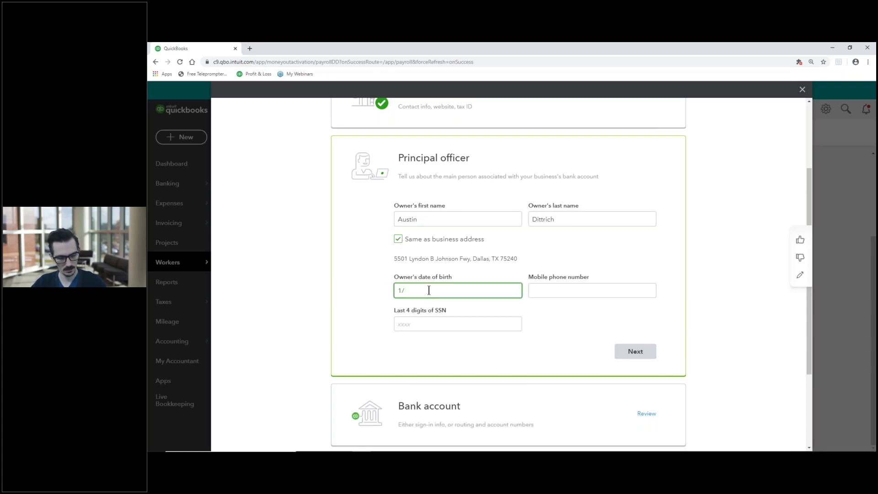
text(1/201)
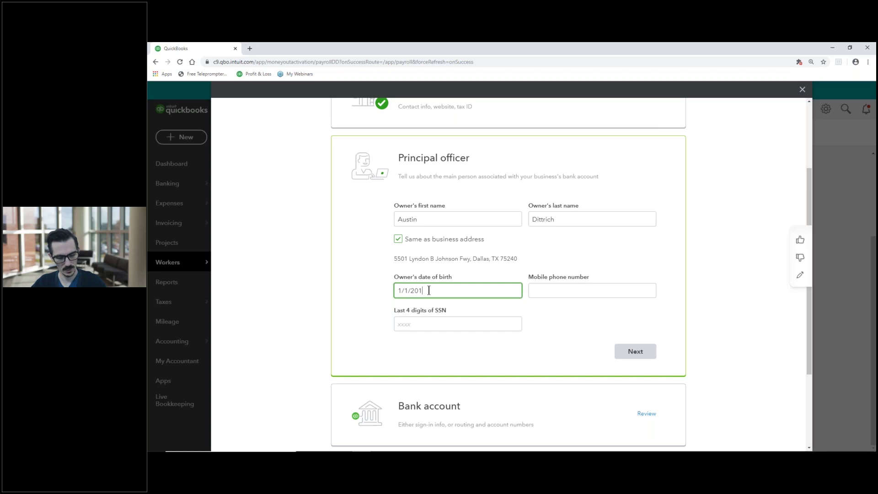
key(BackSpace)
key(BackSpace)
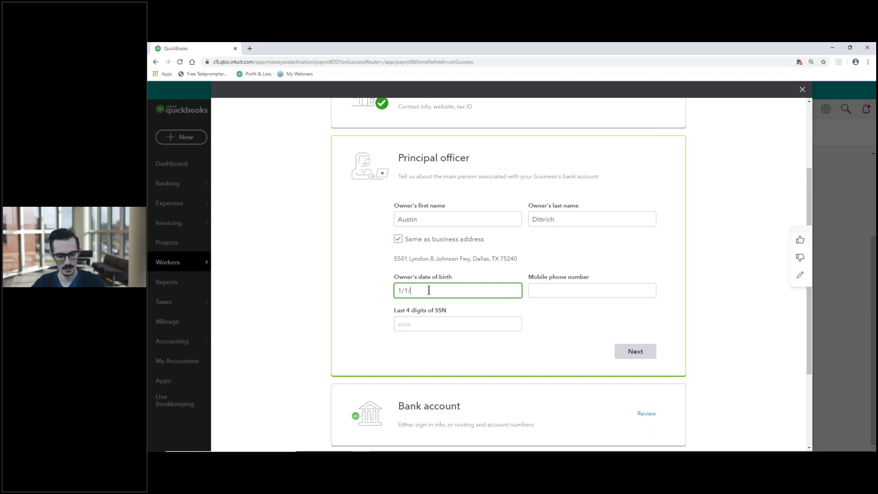
text(1990)
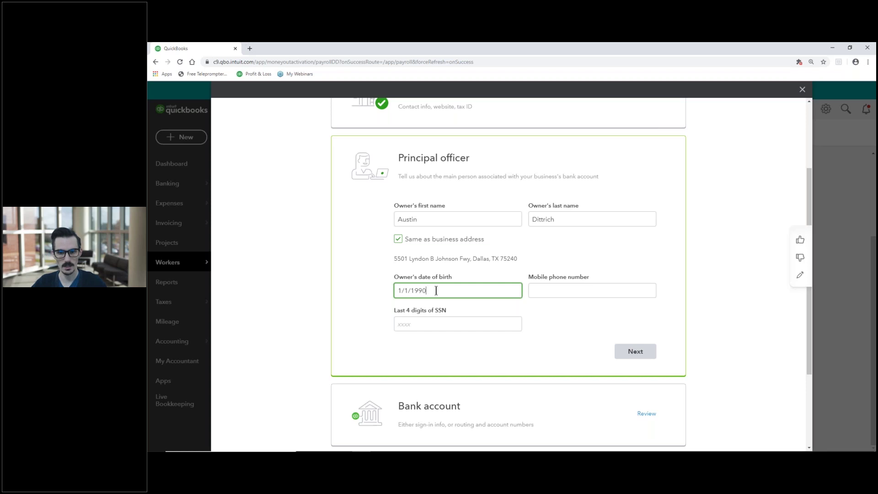
click(404, 309)
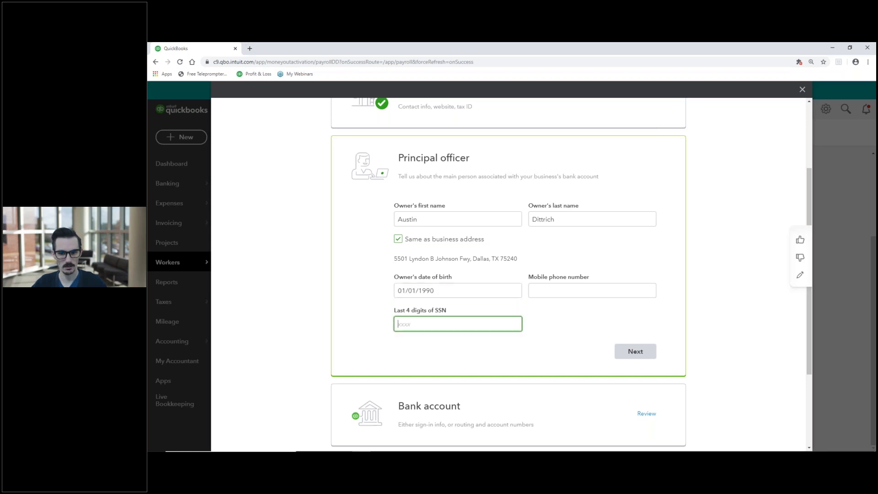
text(5555)
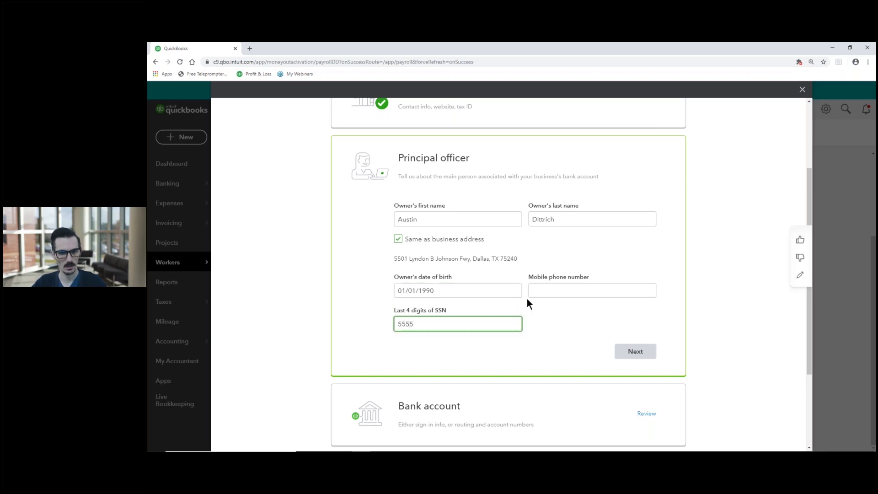
click(544, 291)
text(5554127548)
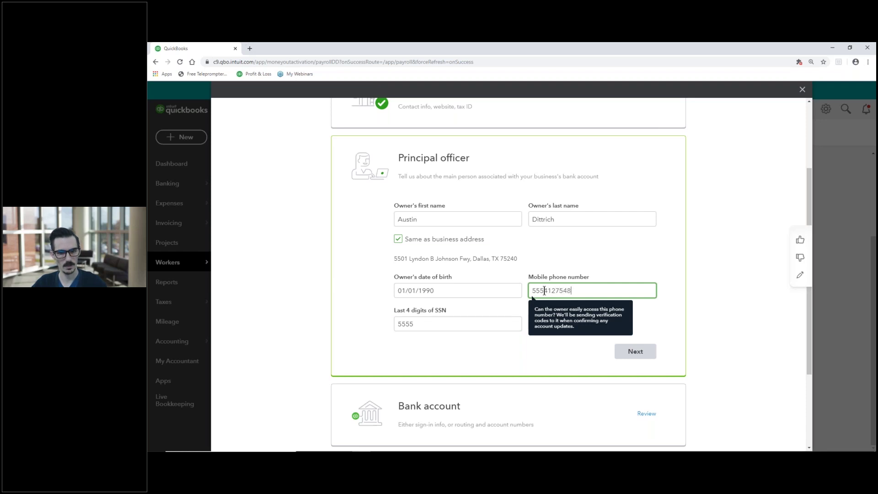
click(344, 268)
Submit the principal officer details and bring up the Add a new bank dialog.
click(635, 352)
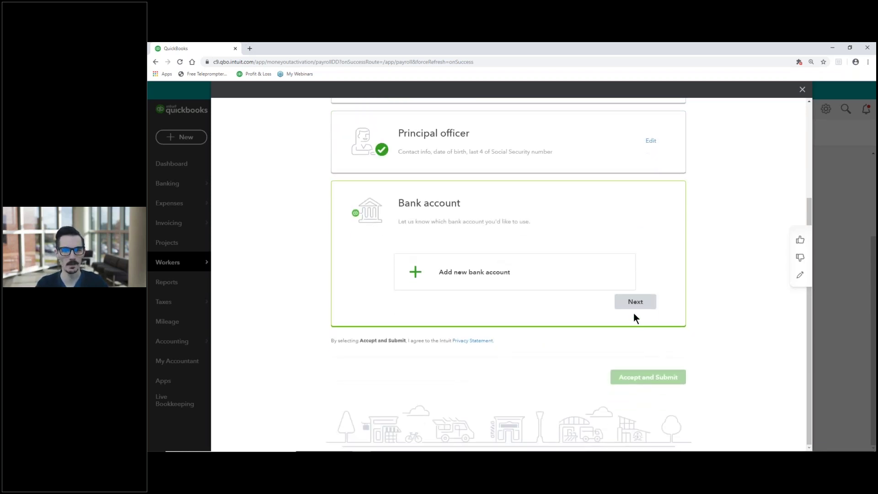
click(462, 279)
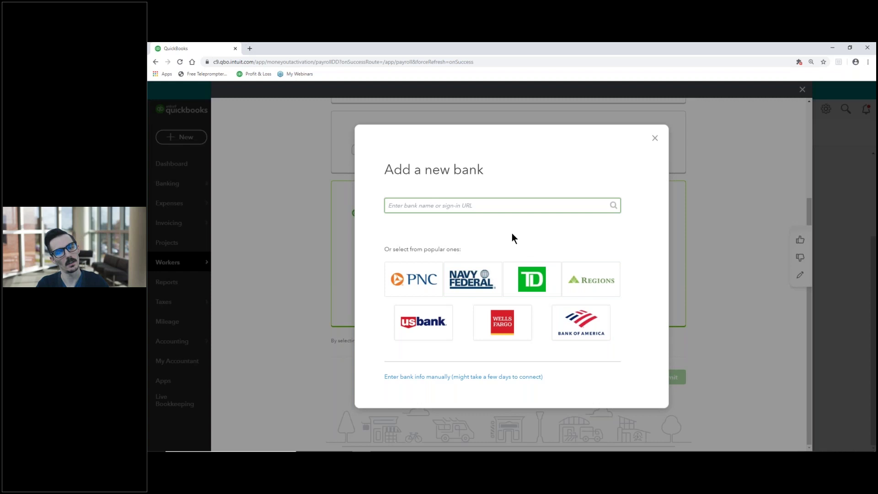
Choose manual bank entry and type the routing number and account number.
click(421, 377)
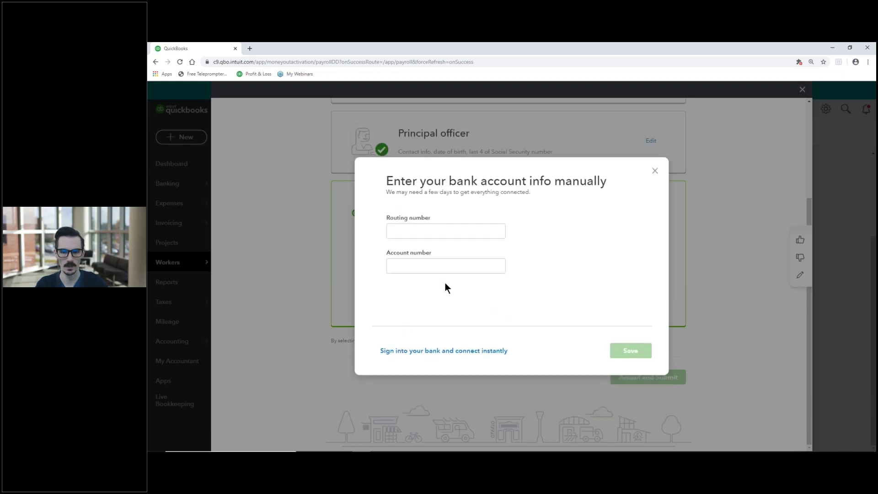
click(415, 232)
text(1145875)
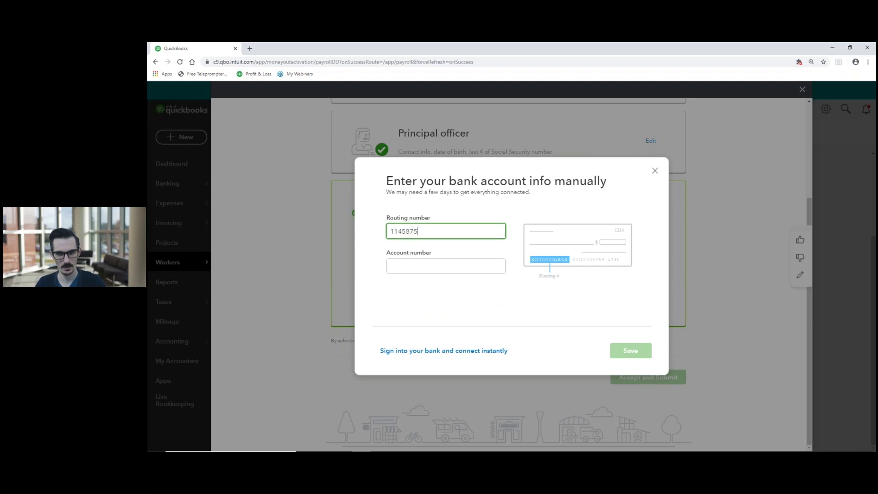
text(65)
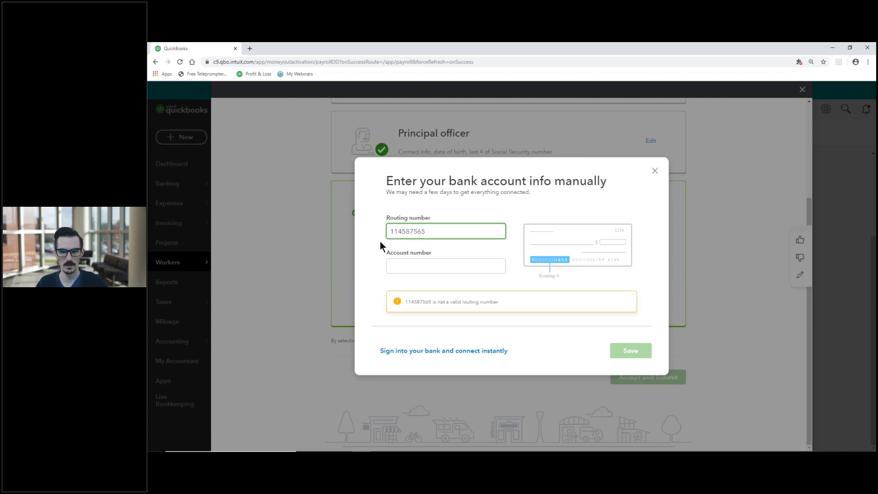
click(424, 265)
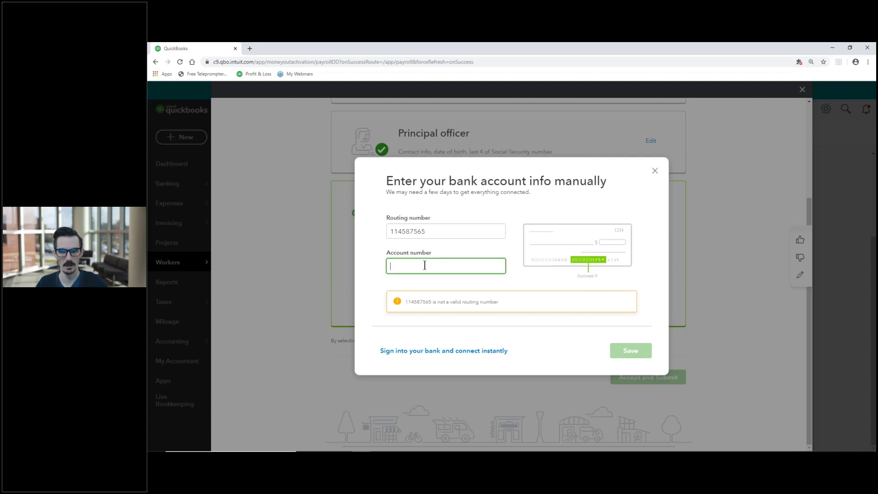
text(2)
key(BackSpace)
text(12345678912345678)
key(Tab)
Replace the routing number with a valid one so the bank shows as JPMorgan Chase.
click(429, 232)
drag(405, 233, 425, 233)
key(BackSpace)
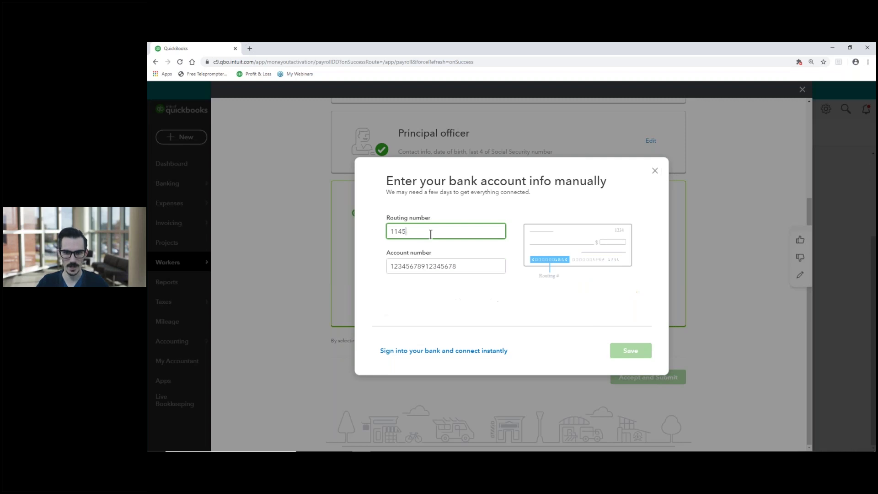
text(54875)
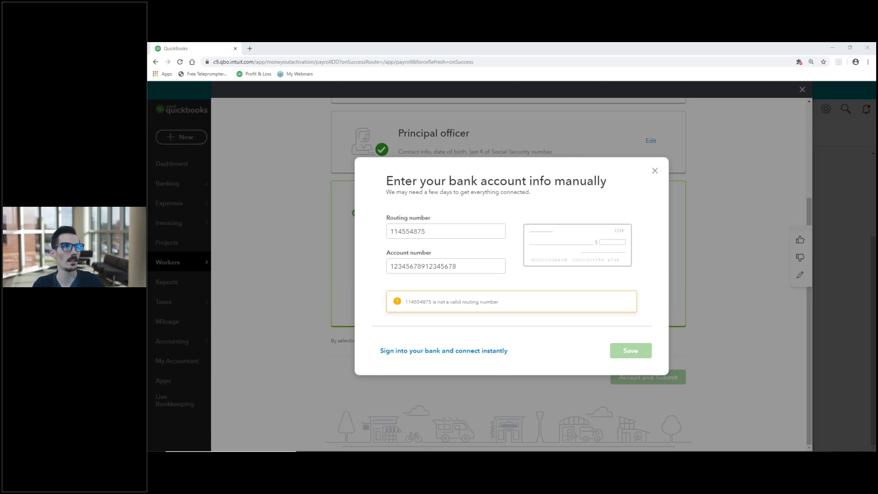
click(450, 232)
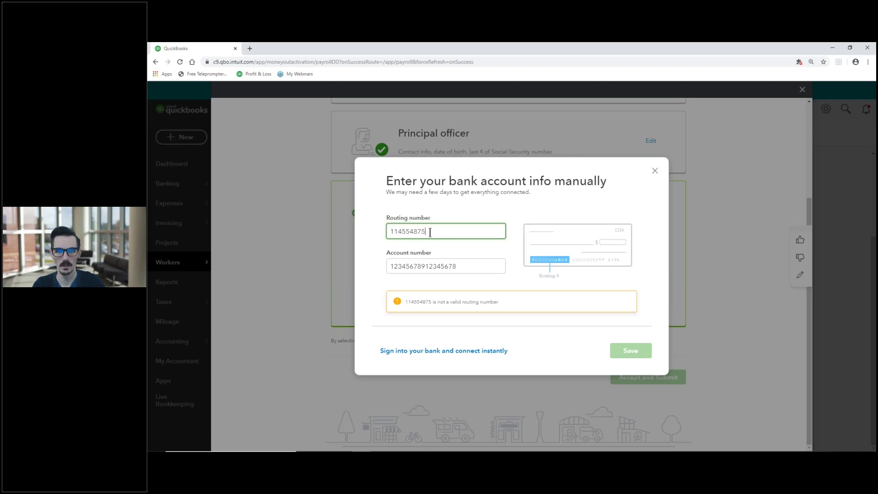
drag(430, 232, 370, 229)
text(111000614)
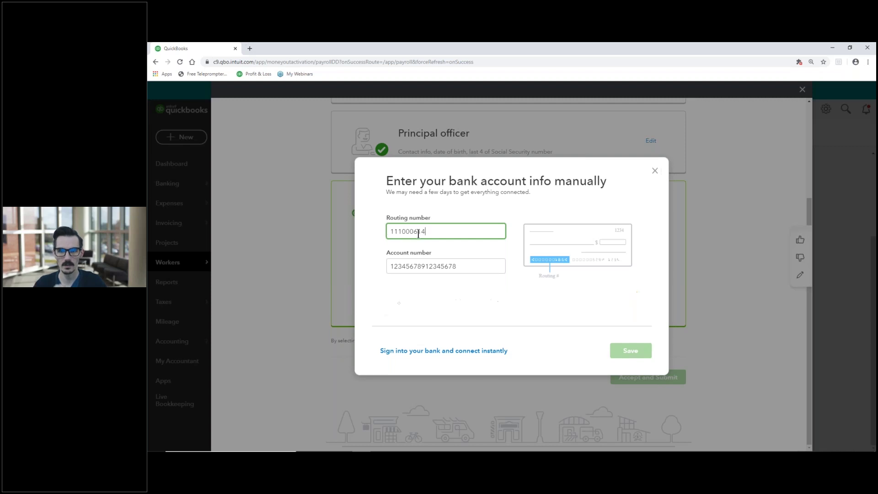
click(516, 238)
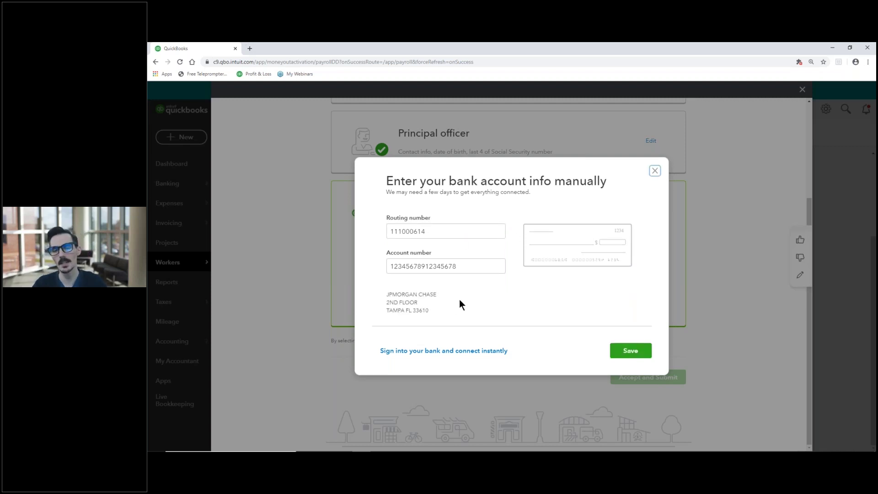
click(393, 232)
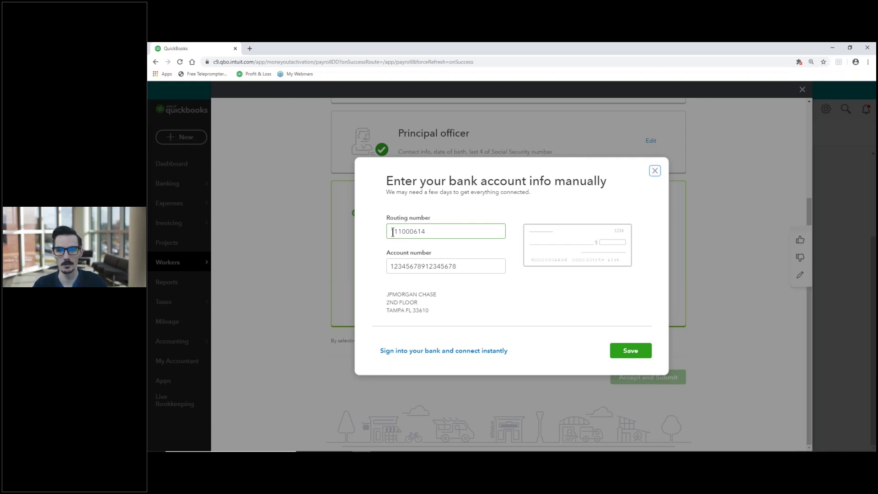
drag(389, 231, 441, 231)
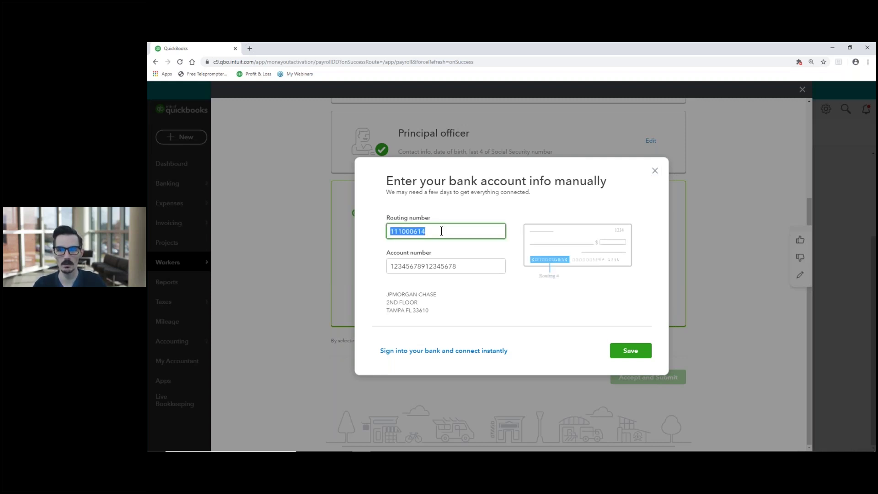
click(441, 231)
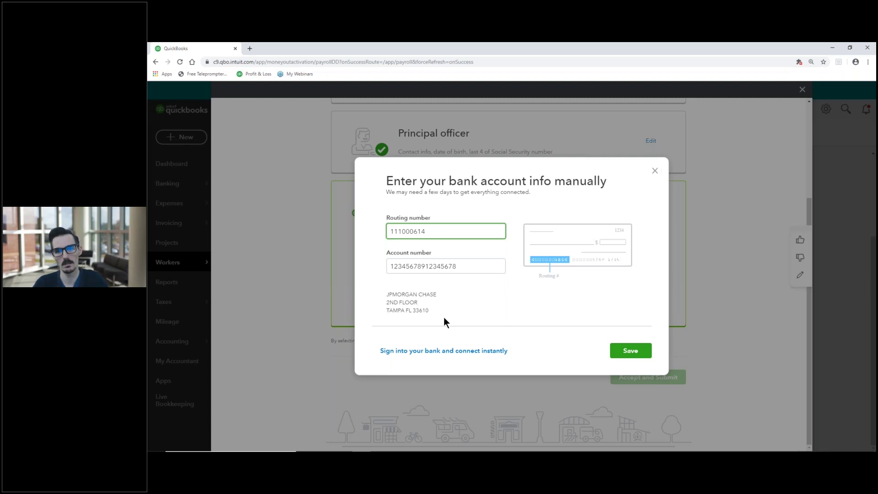
Save the Chase account, accept and submit the setup, and confirm the owner's full SSN.
click(619, 353)
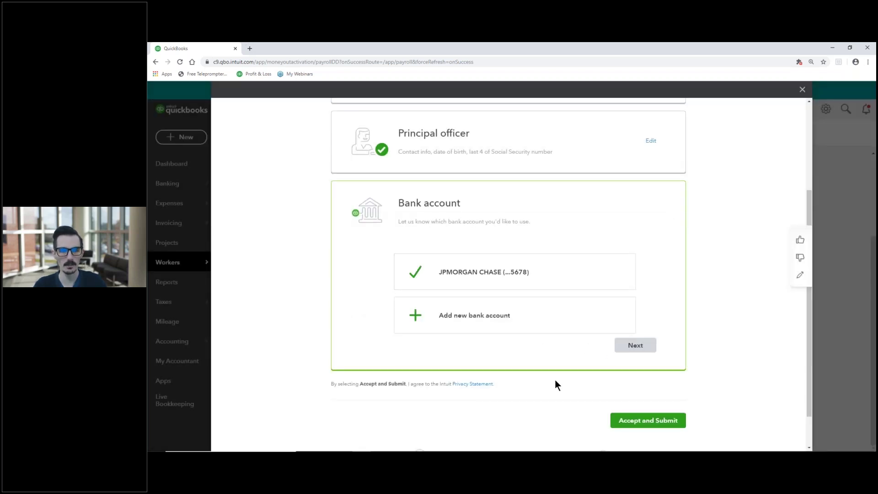
click(652, 424)
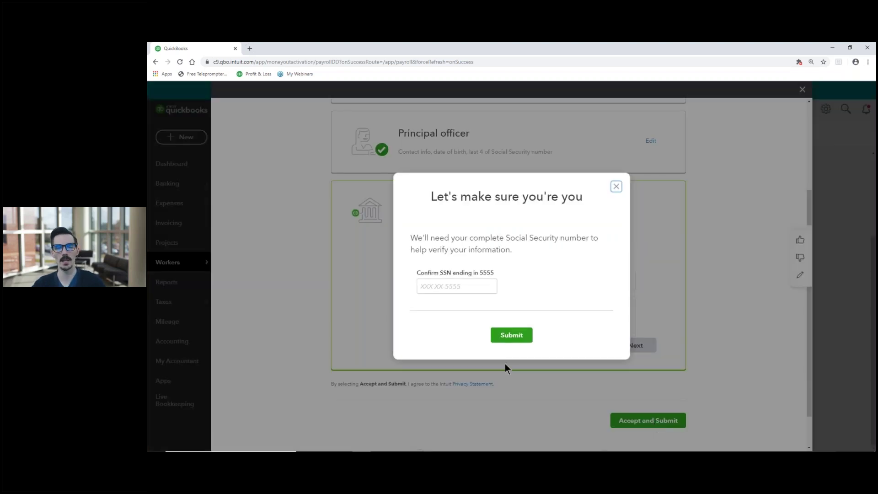
click(429, 288)
text(555)
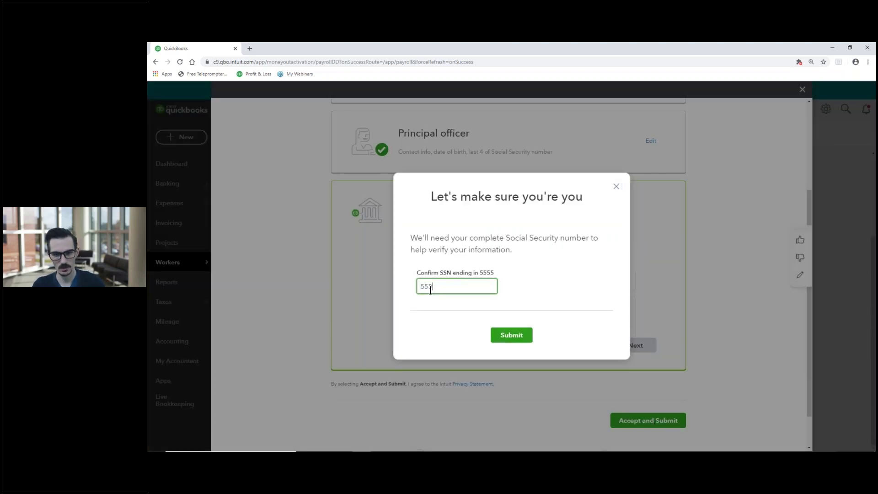
key(BackSpace)
key(BackSpace)
key(BackSpace)
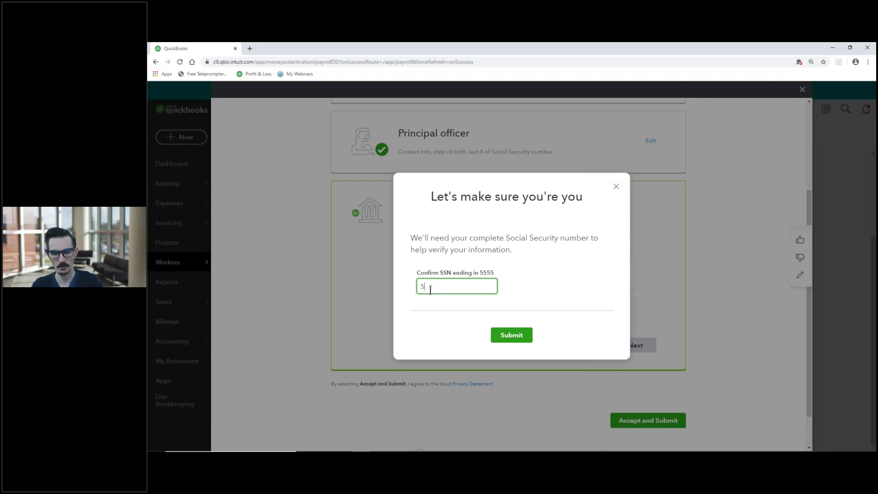
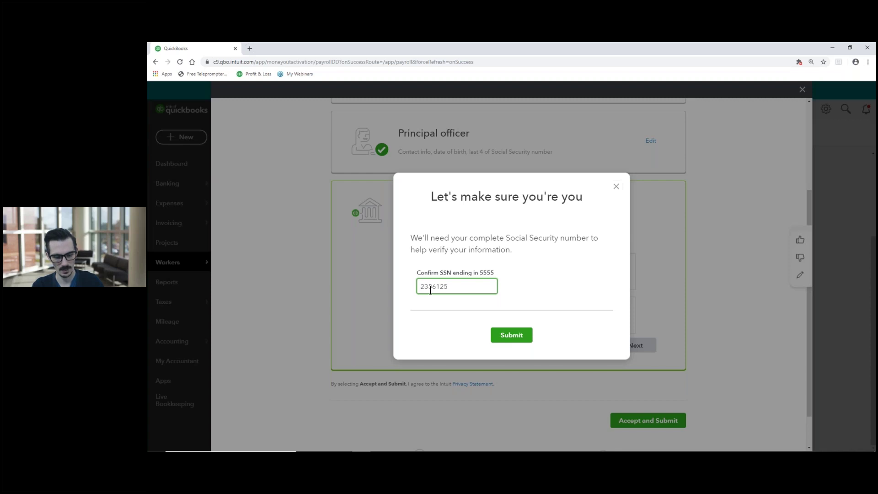
click(438, 296)
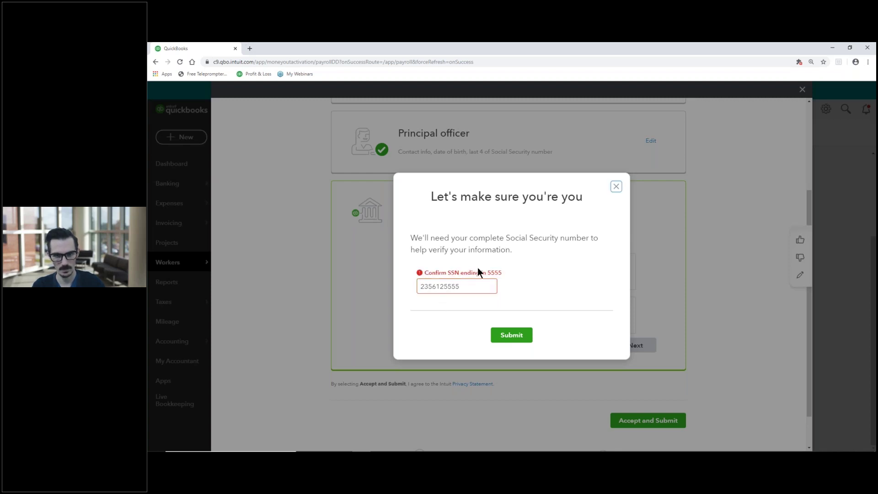
click(442, 287)
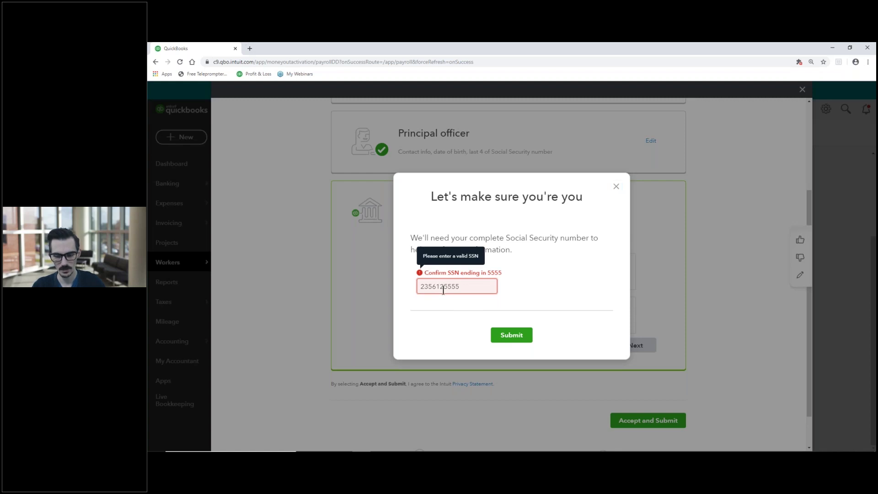
key(BackSpace)
click(484, 312)
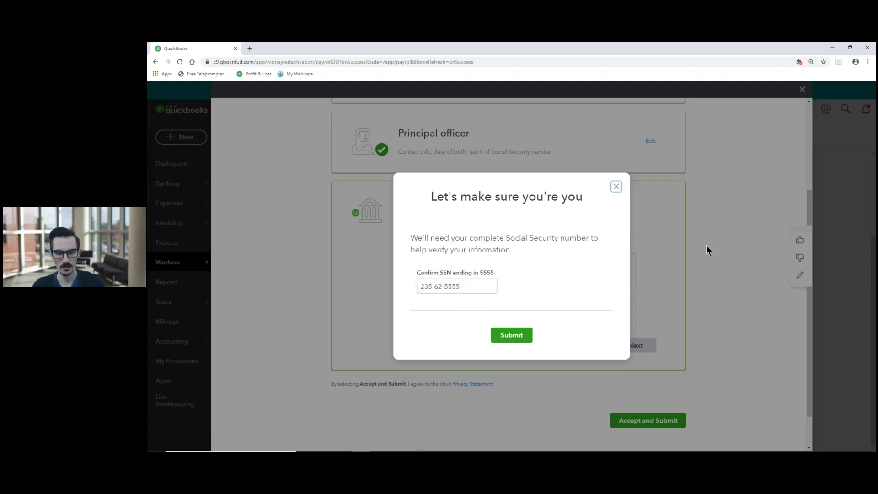
click(511, 334)
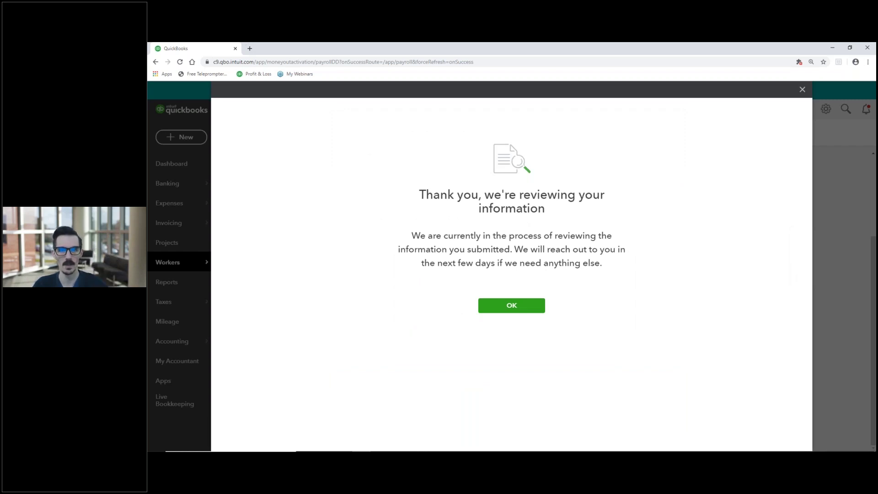
click(519, 311)
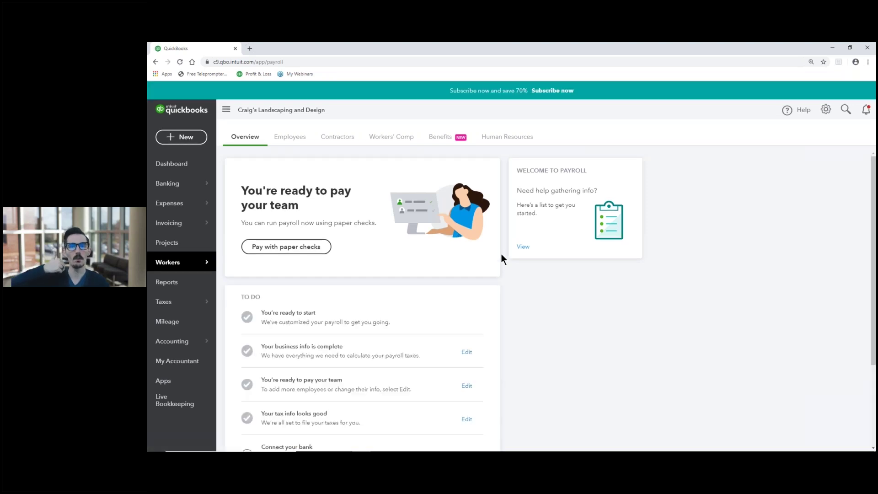
scroll(501, 254, down, 3)
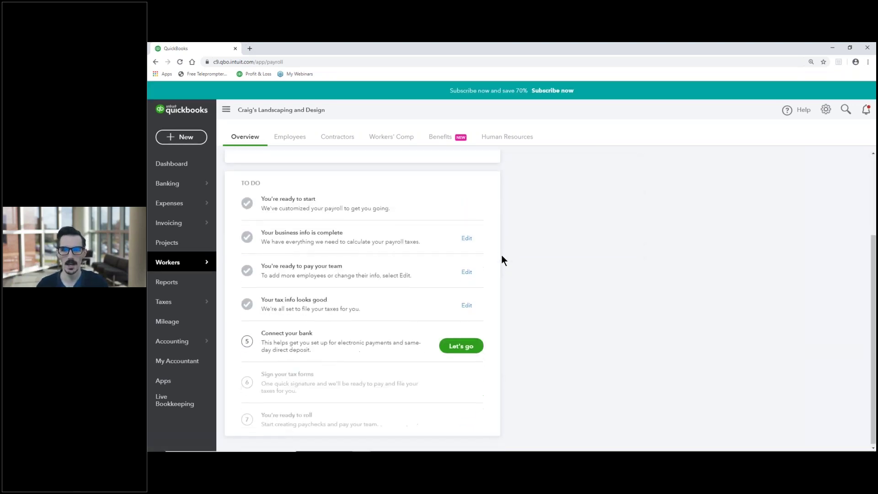
scroll(502, 258, up, 2)
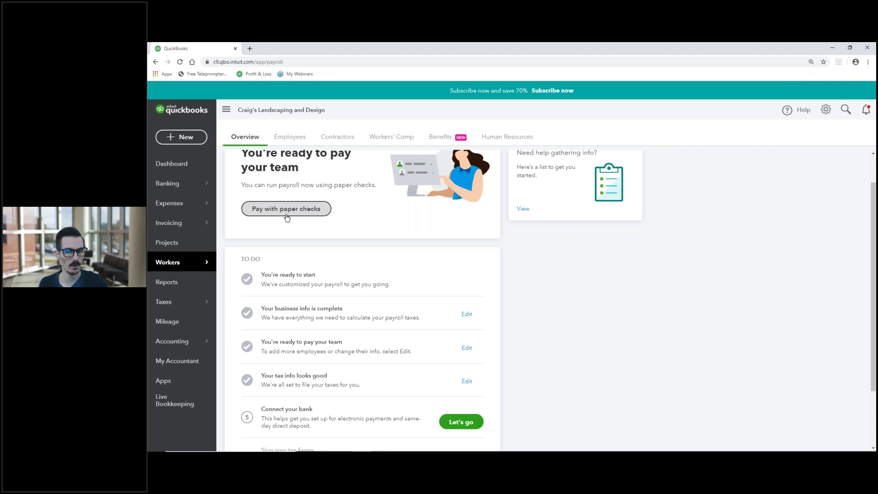
scroll(512, 300, down, 2)
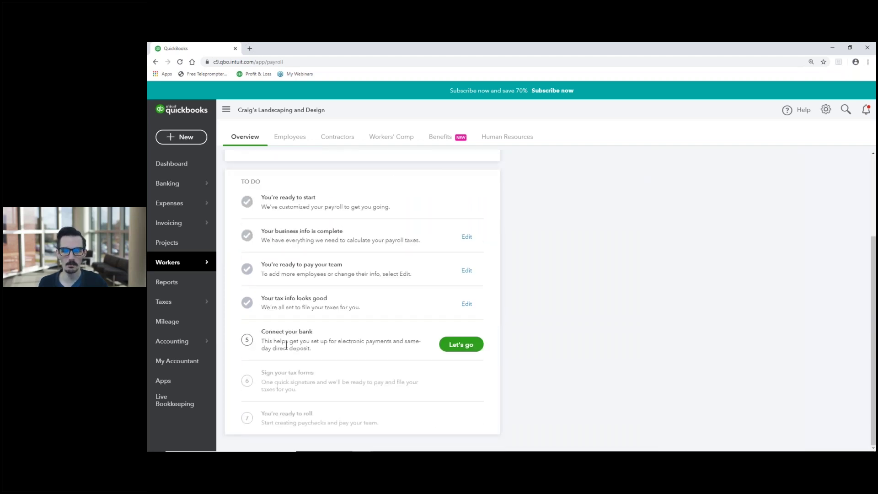
click(453, 350)
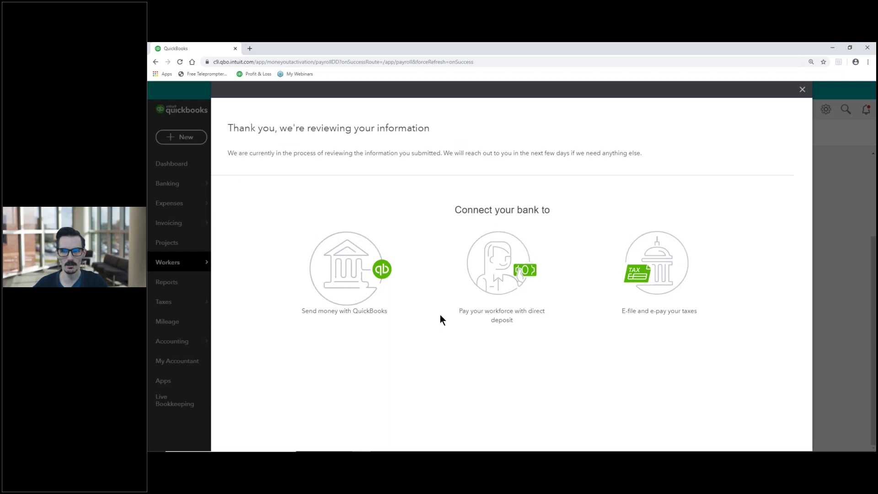
click(802, 90)
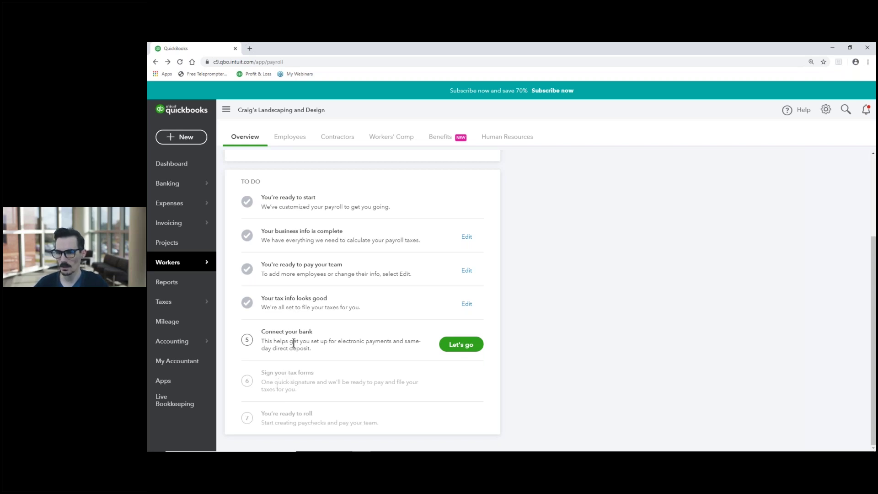
mouse_move(173, 269)
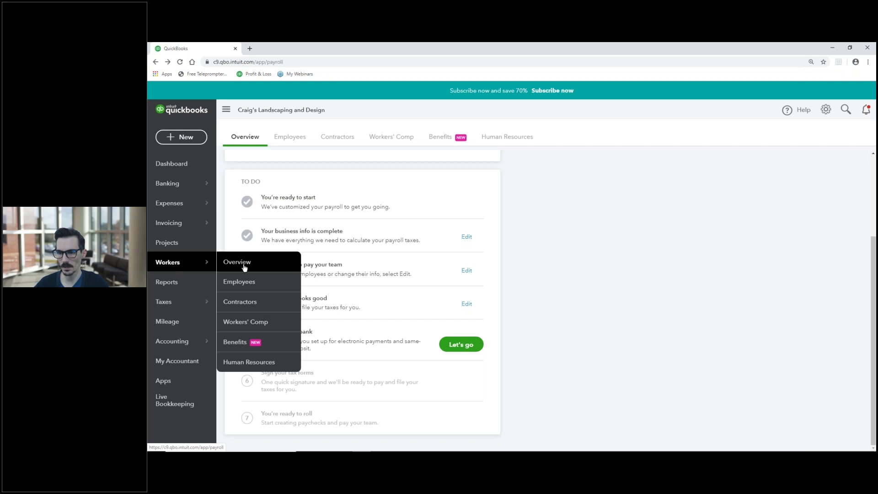
mouse_move(183, 305)
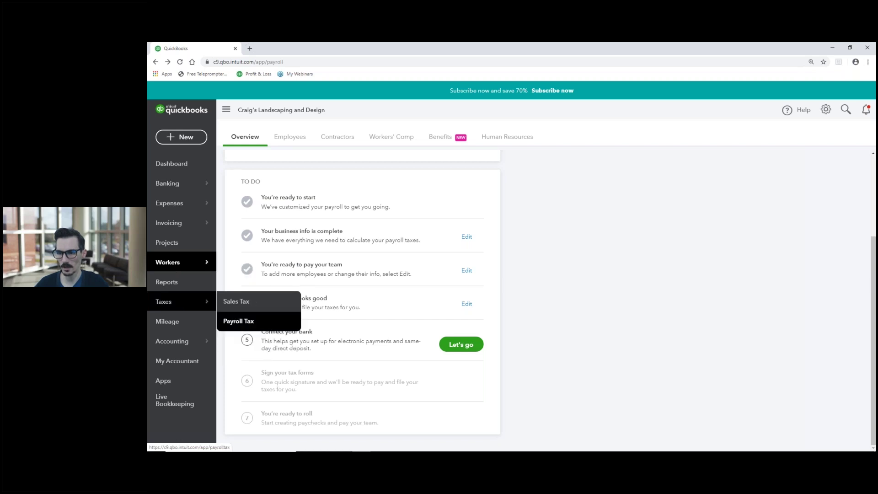
View the Payroll Tax Center, which lists no tax payments.
click(238, 321)
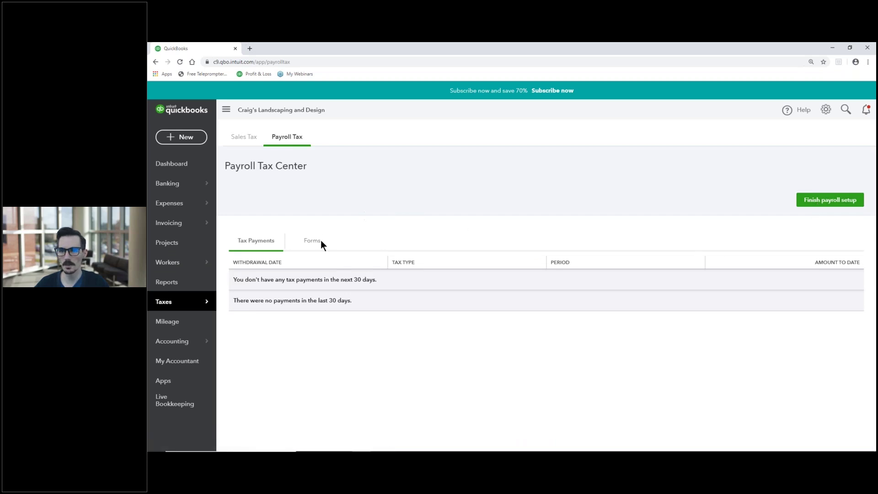
mouse_move(168, 308)
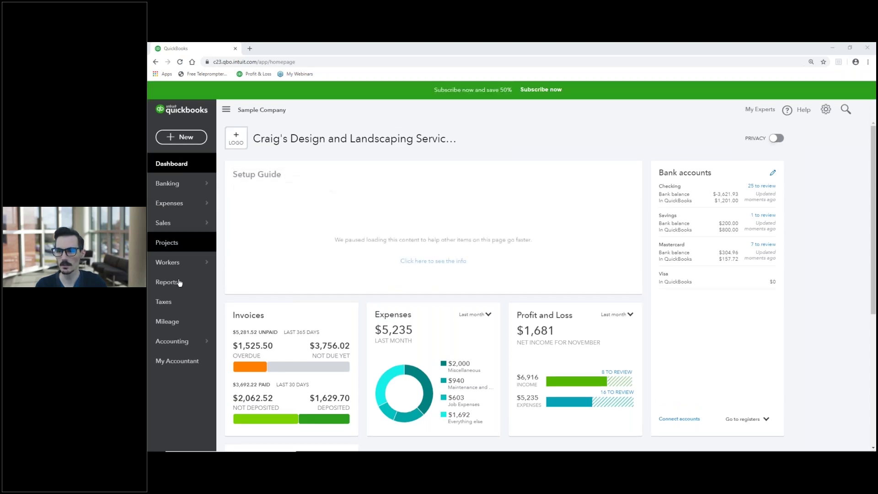
Go to the Employees list and start payroll setup for the sample company.
mouse_move(177, 265)
click(240, 265)
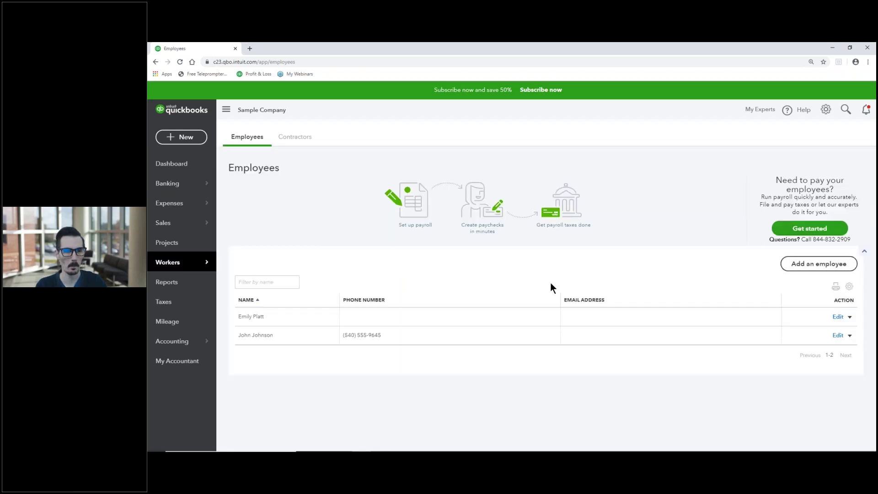
click(793, 229)
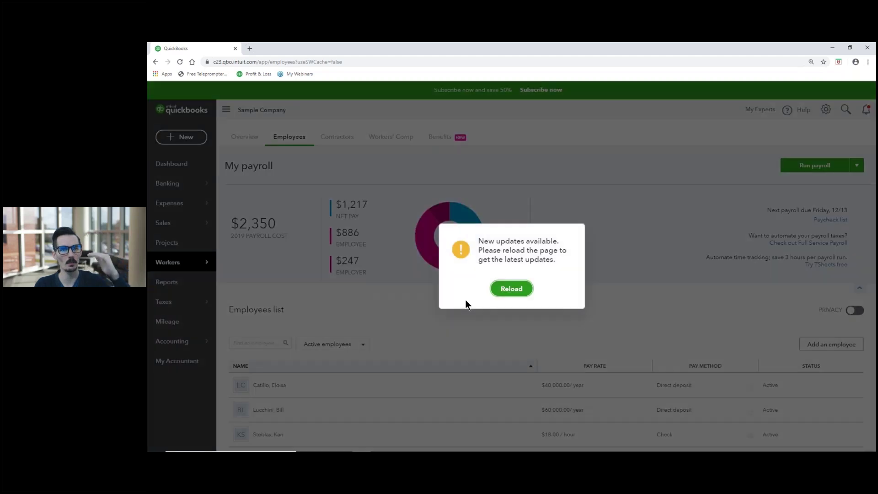
Reload My payroll to pick up the latest updates, then start a new payroll run.
click(502, 297)
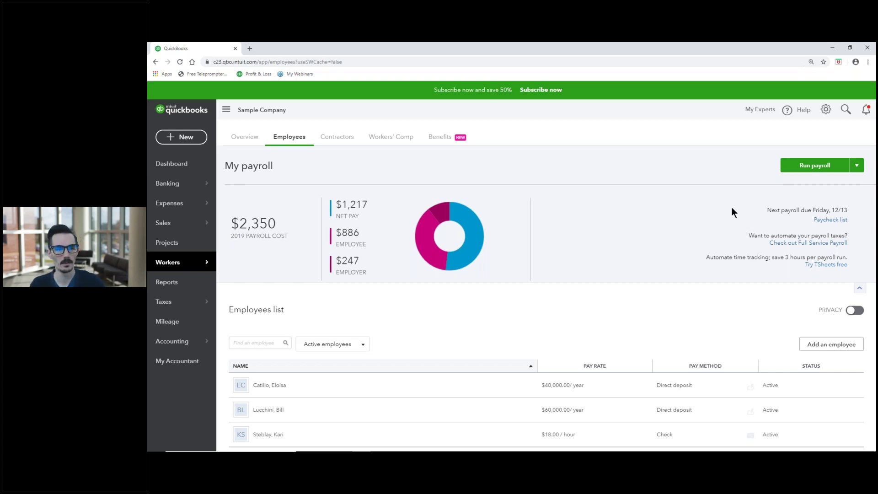
click(795, 169)
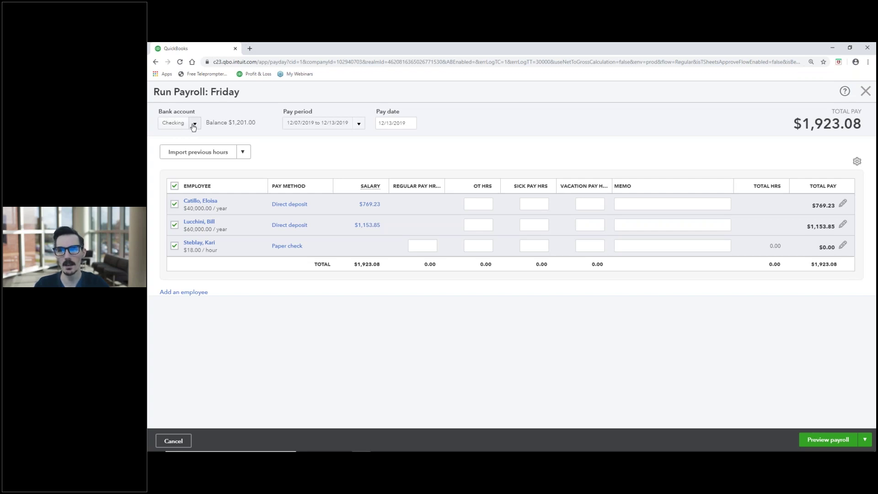
Keep Checking as the paying account for the 12/07–12/13/2019 Friday payroll.
click(193, 126)
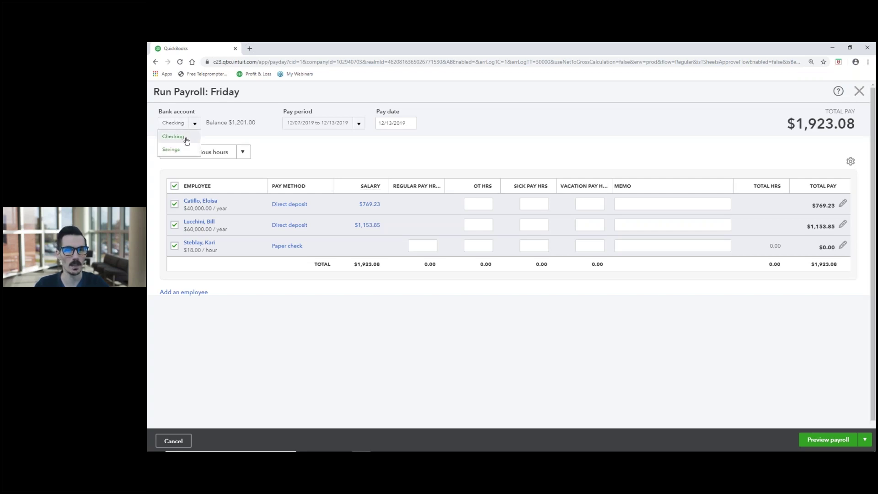
click(186, 138)
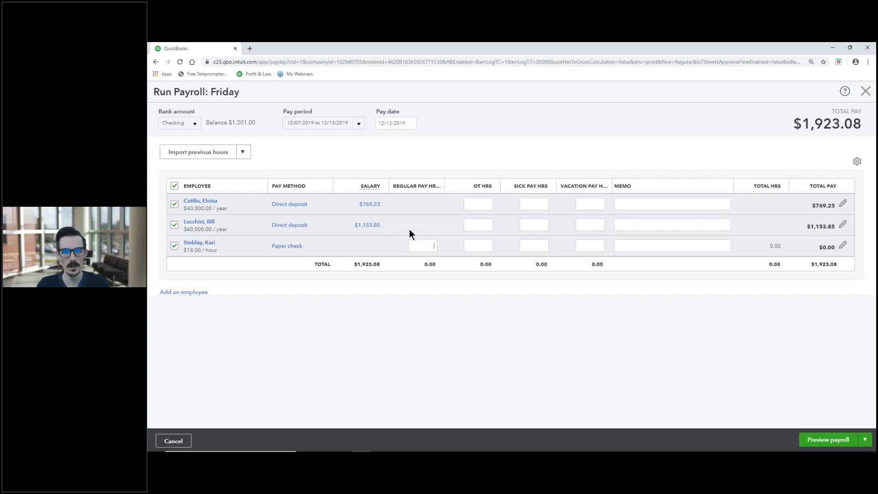
Give the hourly employee 40 regular and 3 overtime hours, leaving the second employee without overtime.
click(462, 153)
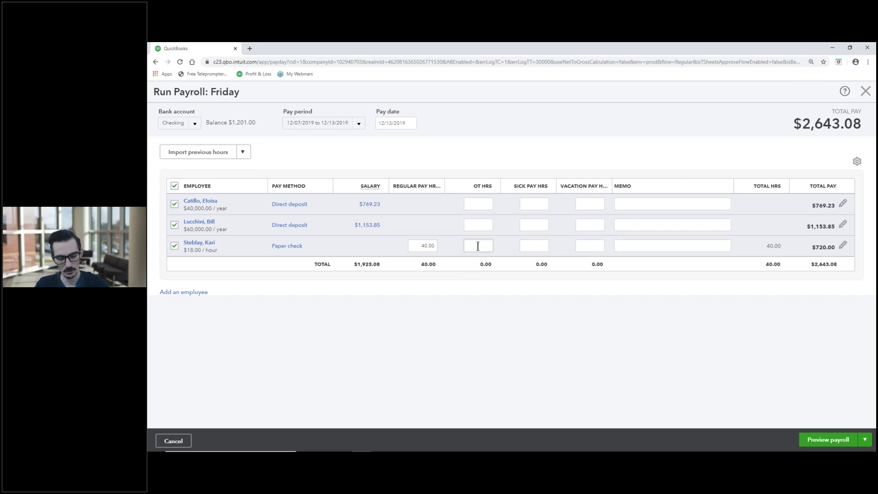
click(467, 283)
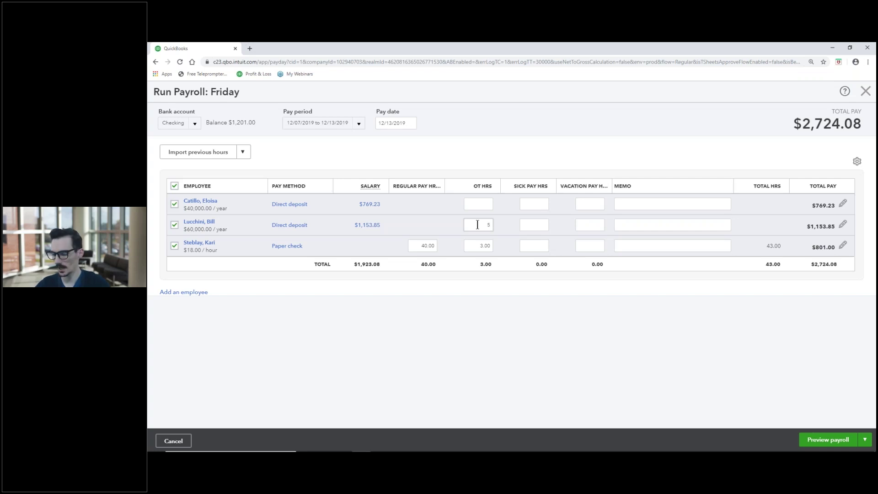
key(Tab)
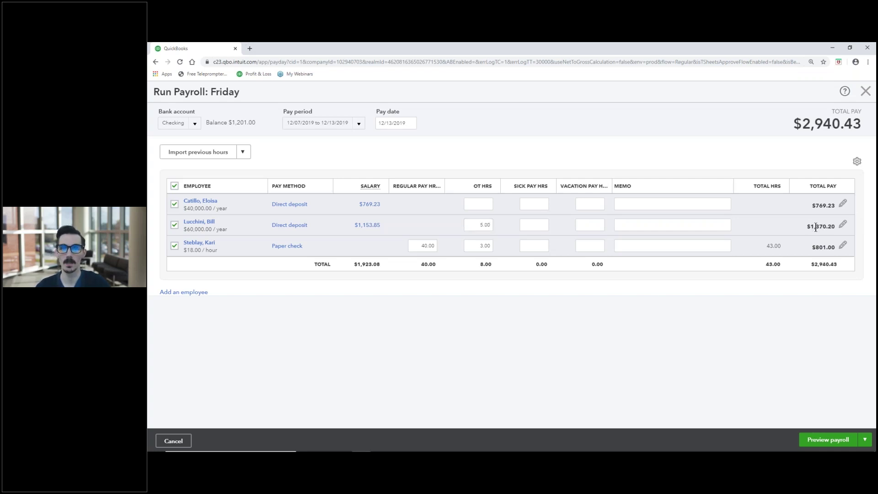
click(481, 225)
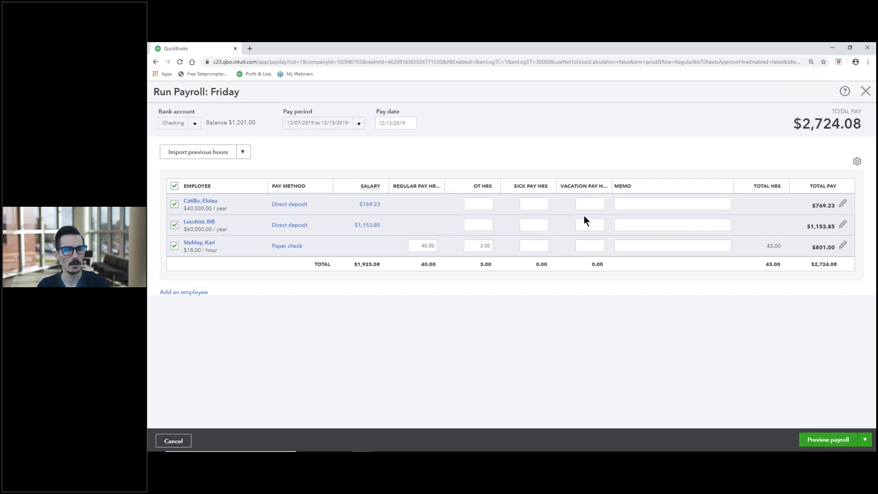
click(530, 204)
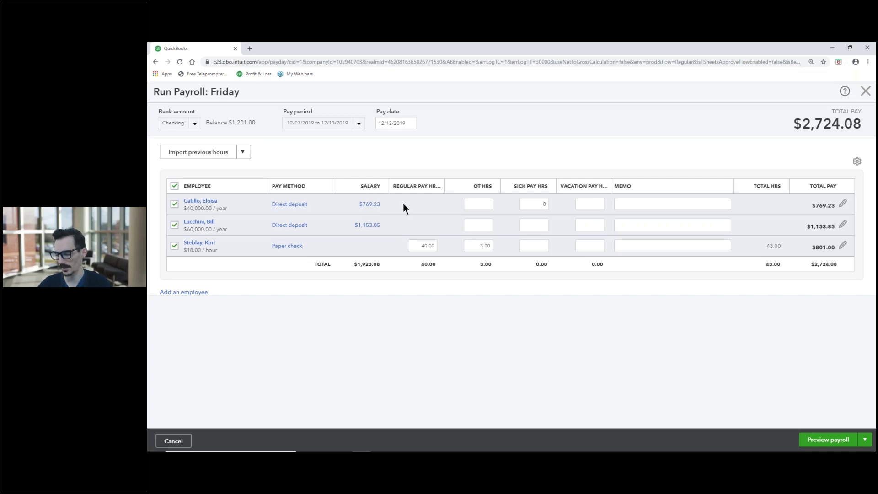
Set the first salaried employee's Sick Pay Hrs to 8, briefly trying 0 before restoring 8.
key(Tab)
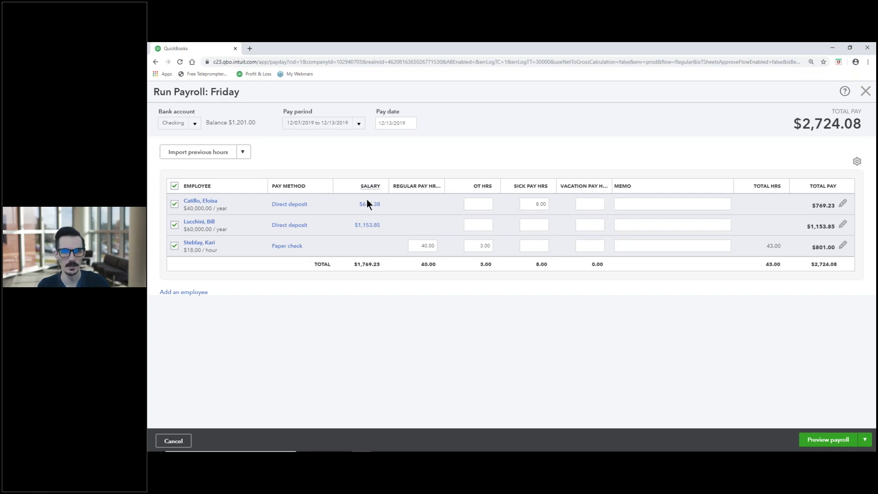
drag(522, 203, 555, 208)
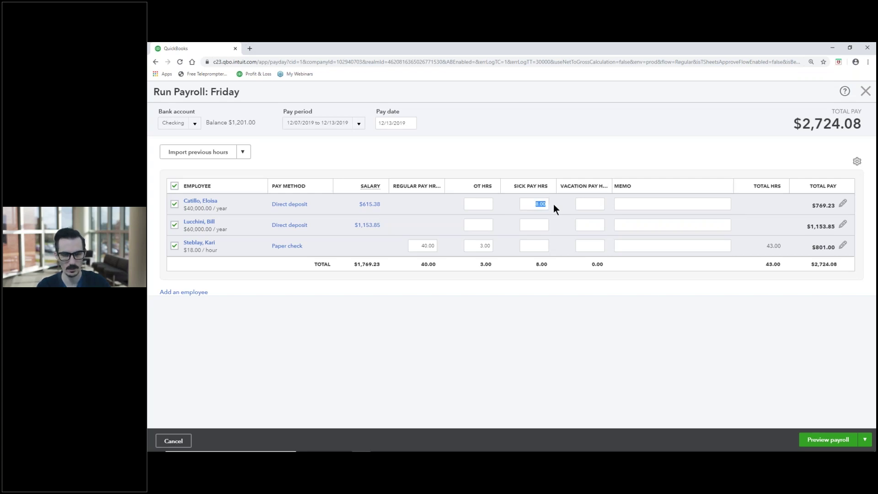
text(0)
key(Tab)
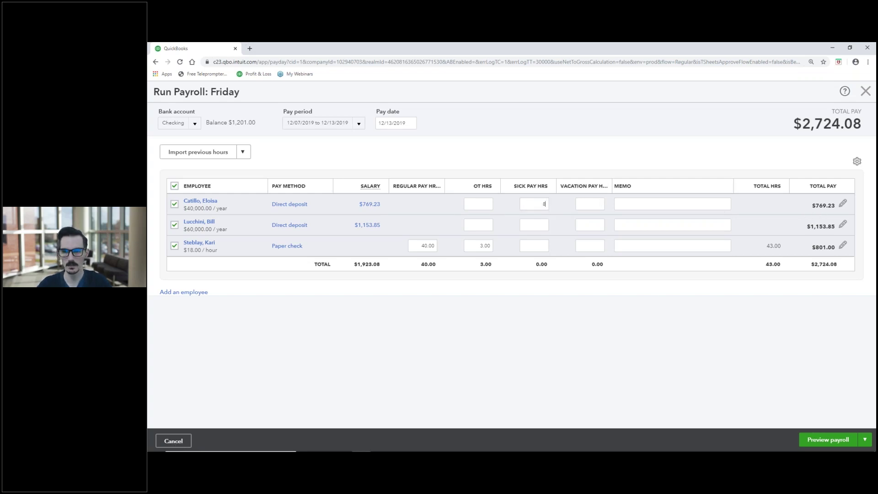
key(Tab)
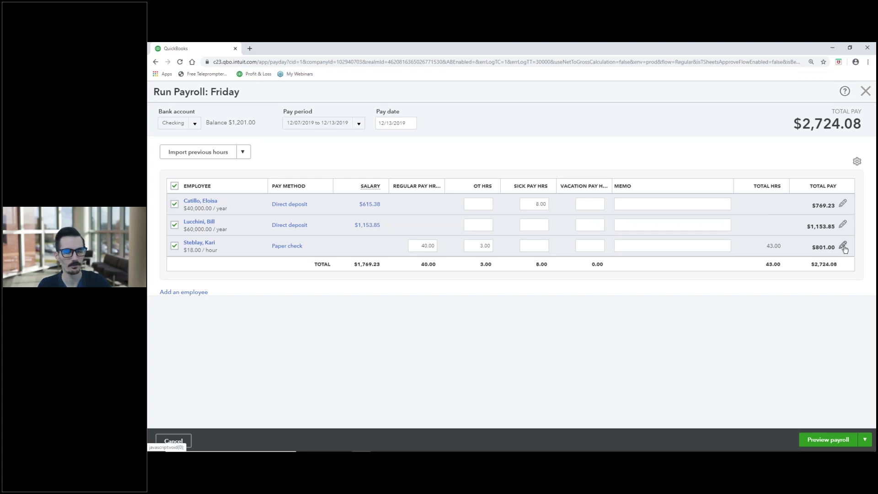
Open the hourly employee's paycheck details and check the 27.00 overtime rate.
click(843, 246)
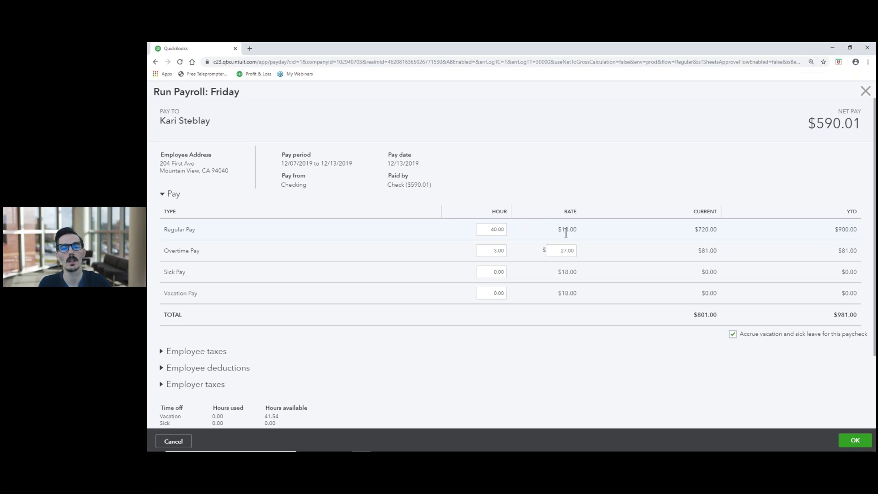
drag(555, 252, 589, 251)
click(597, 248)
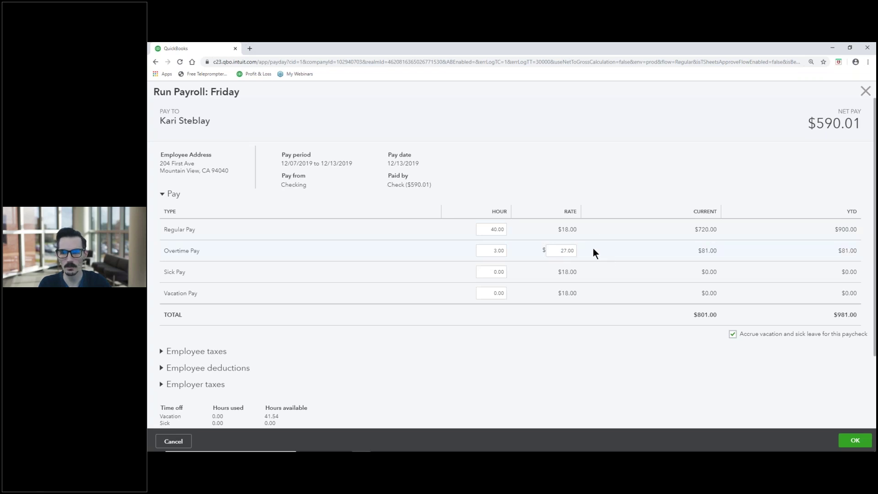
Expand the employee tax, deductions ($100.05) and employer tax ($94.11) breakdowns.
scroll(592, 248, down, 2)
click(161, 260)
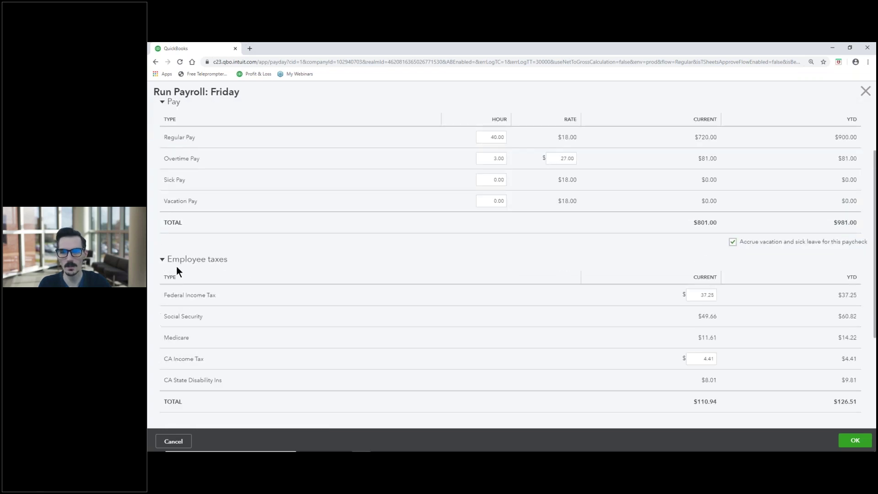
scroll(181, 264, down, 1)
scroll(182, 264, down, 2)
click(162, 283)
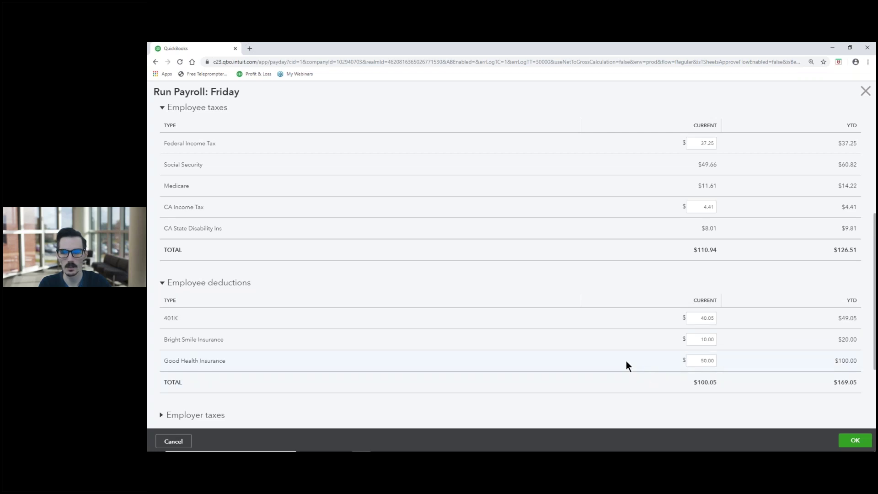
scroll(627, 361, down, 3)
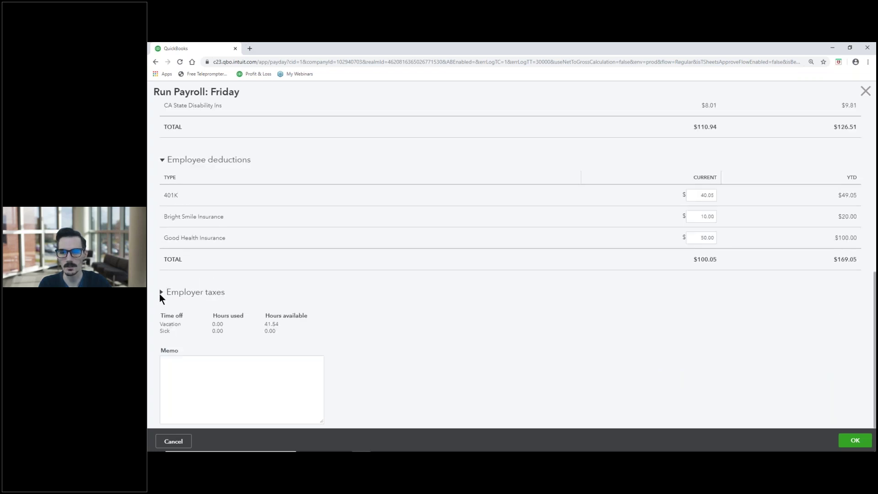
click(161, 292)
scroll(357, 264, down, 3)
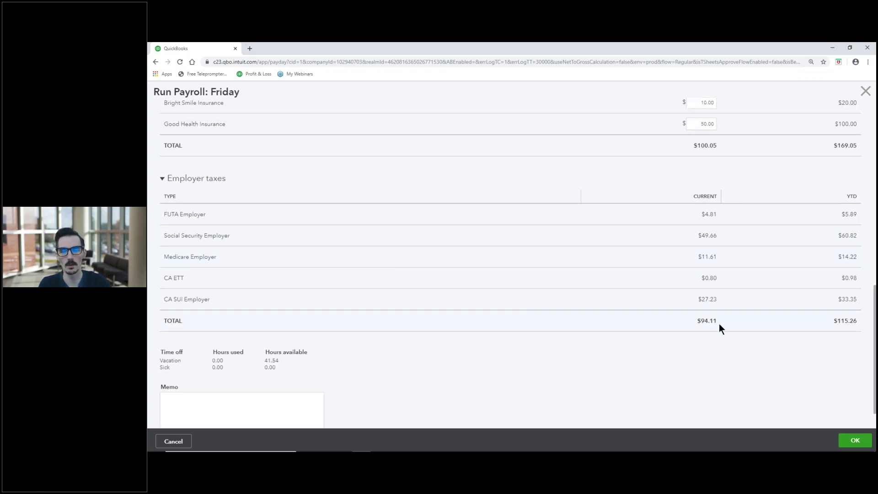
scroll(719, 324, down, 1)
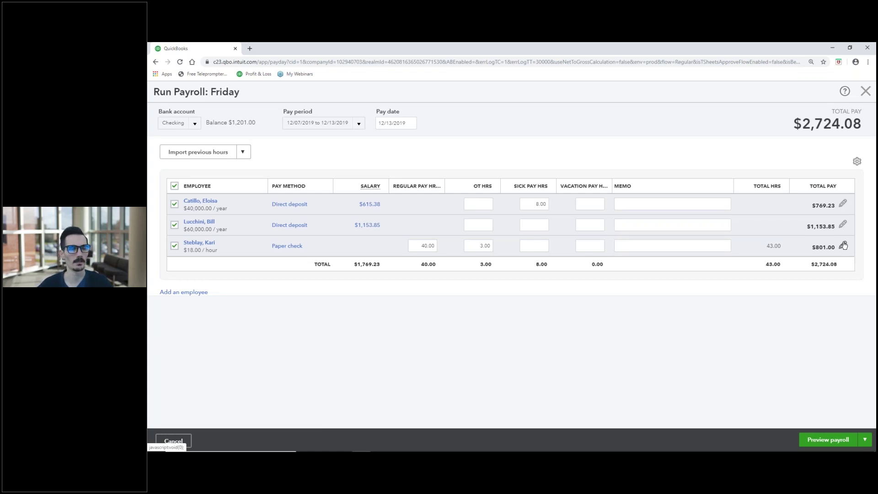
Preview the Friday payroll summary, then submit the payroll.
click(828, 441)
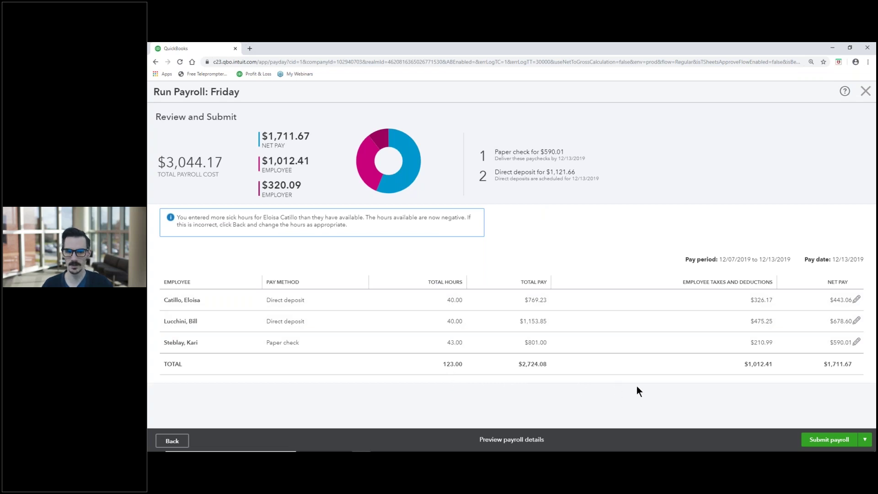
click(829, 439)
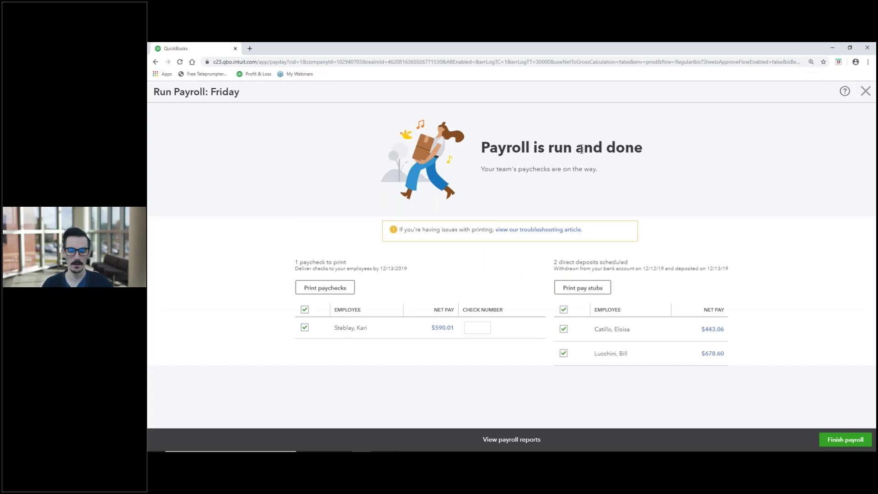
Enter check number 124 for the paper paycheck and view the payroll reports.
click(472, 329)
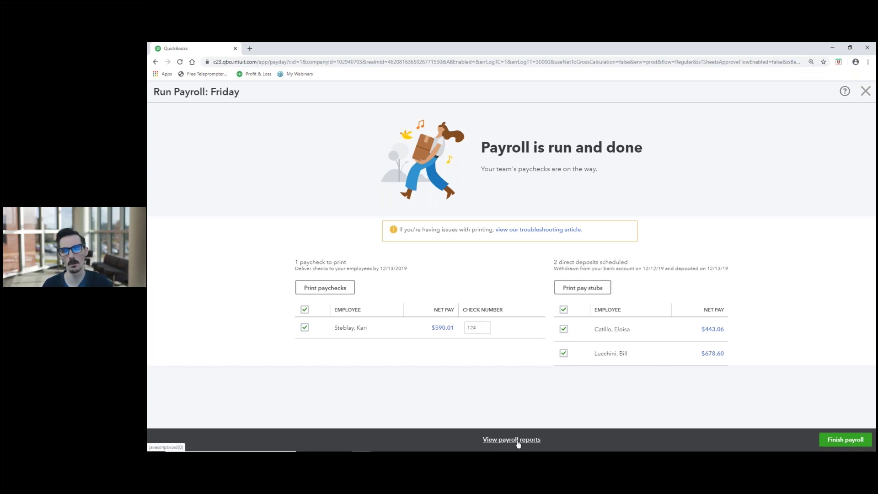
click(502, 442)
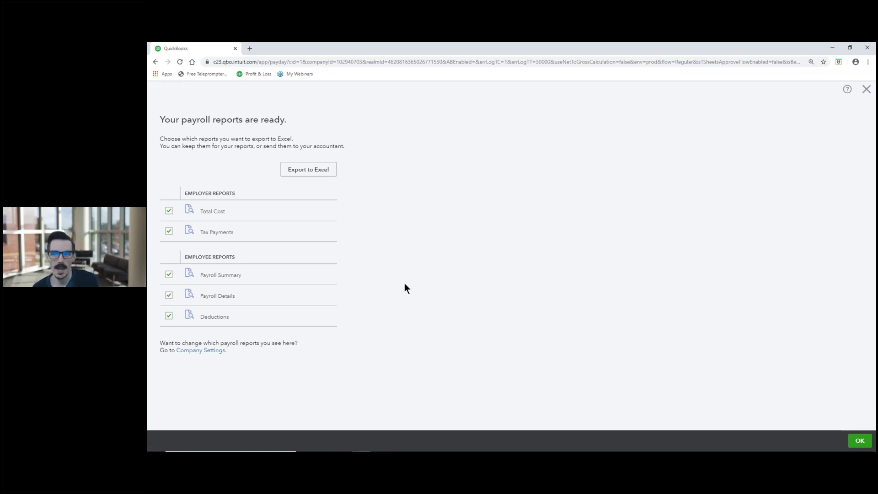
Export the five payroll reports to an .xls file and open the download.
click(306, 170)
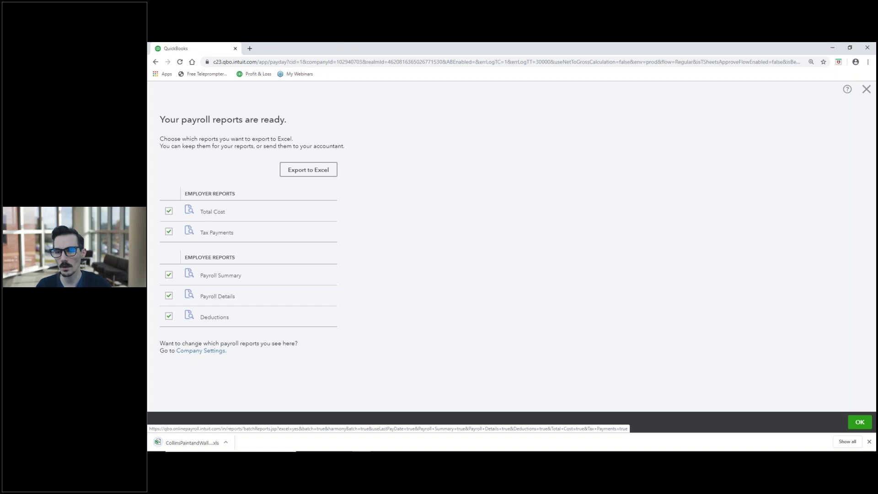
click(191, 442)
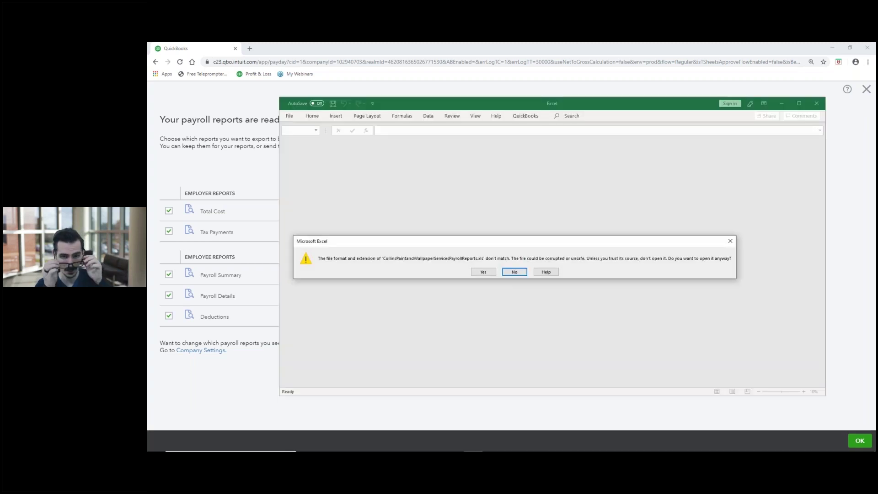
Open the workbook despite the format warning, review Payroll Details, Tax Payments, Total Cost, Summary and Deductions sheets, then close Excel.
click(483, 271)
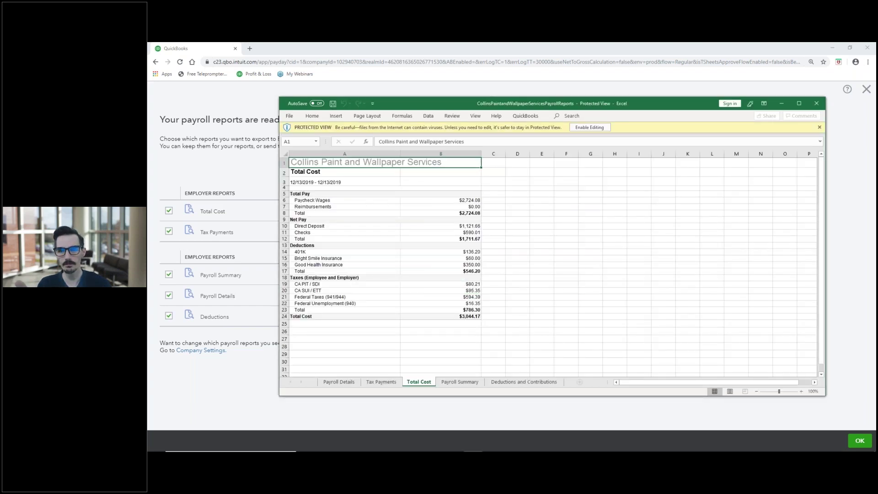
click(340, 383)
click(387, 382)
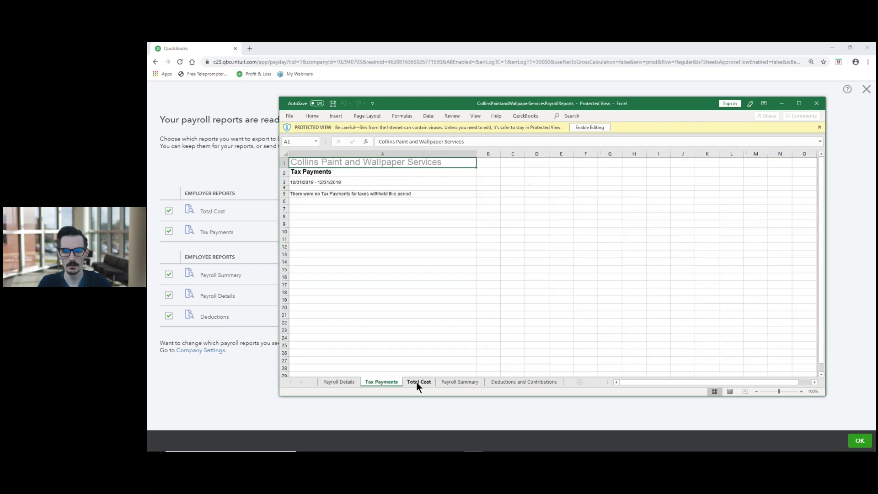
click(421, 382)
click(455, 382)
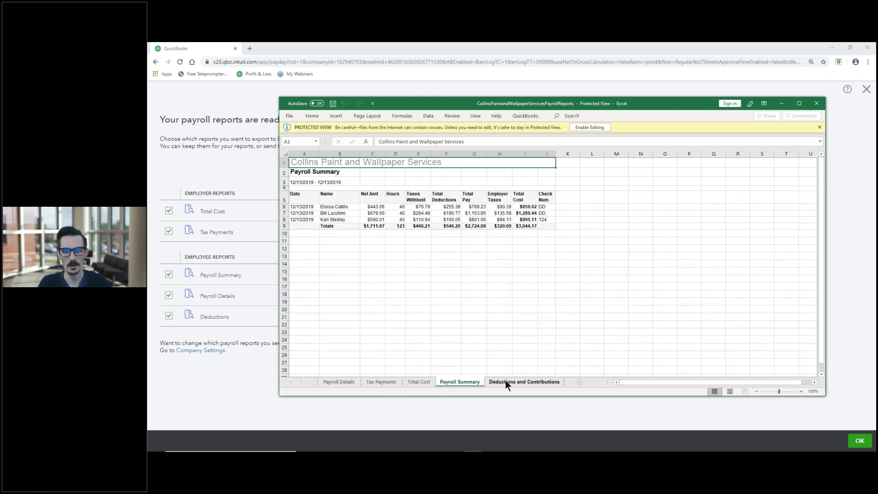
click(506, 381)
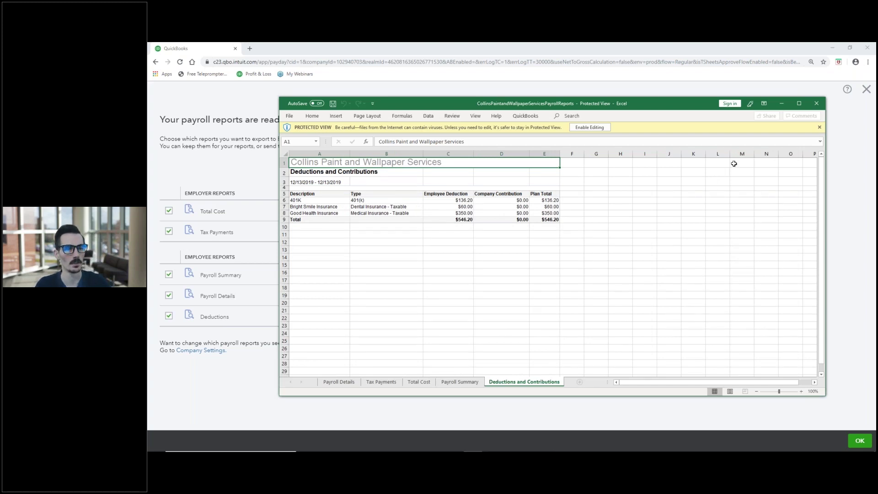
click(816, 104)
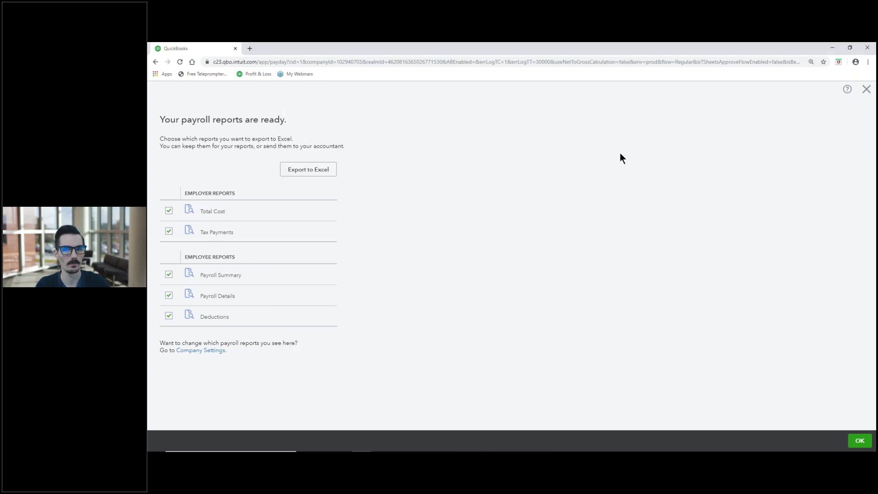
Finish the payroll run and postpone the due tax payments with I'll do it later.
click(852, 439)
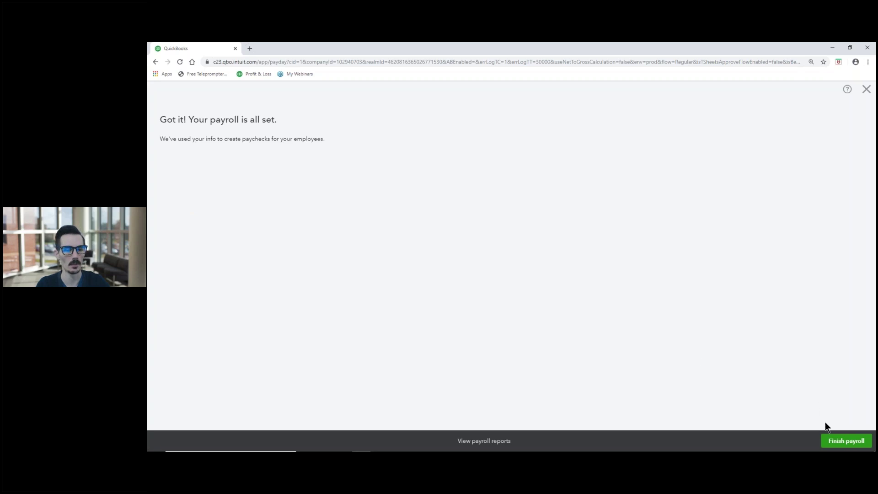
click(828, 442)
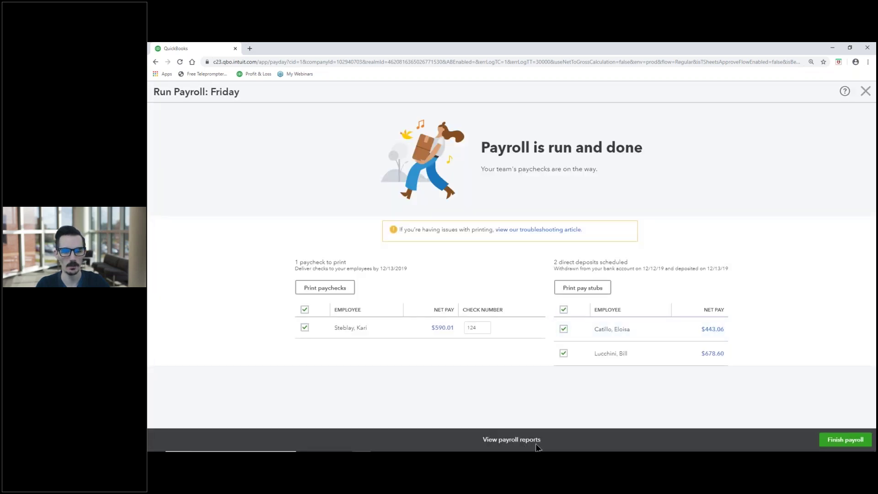
click(844, 440)
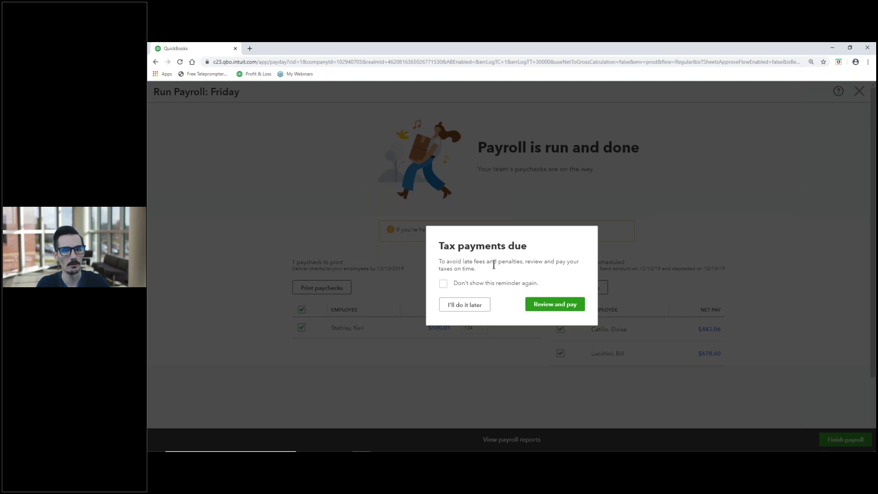
click(463, 308)
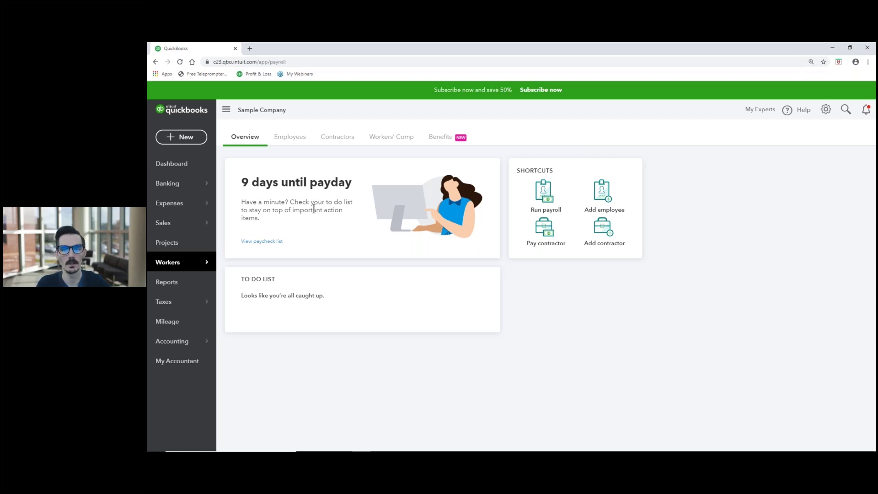
Open the full Chart of Accounts and scroll to the Payroll Liabilities sub-accounts, all at 0.00.
click(288, 137)
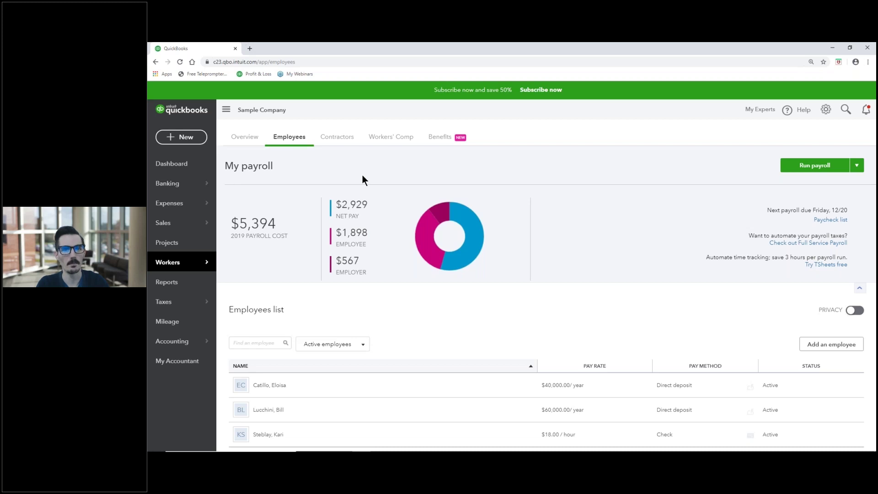
mouse_move(172, 342)
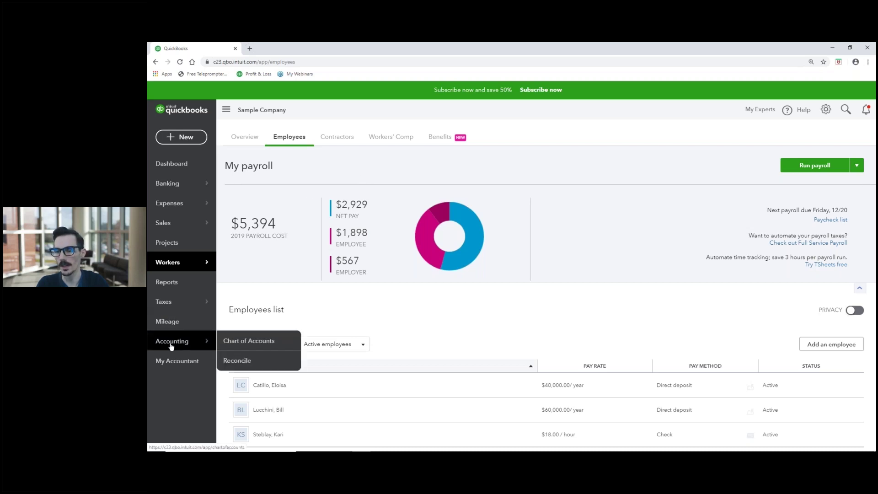
click(238, 345)
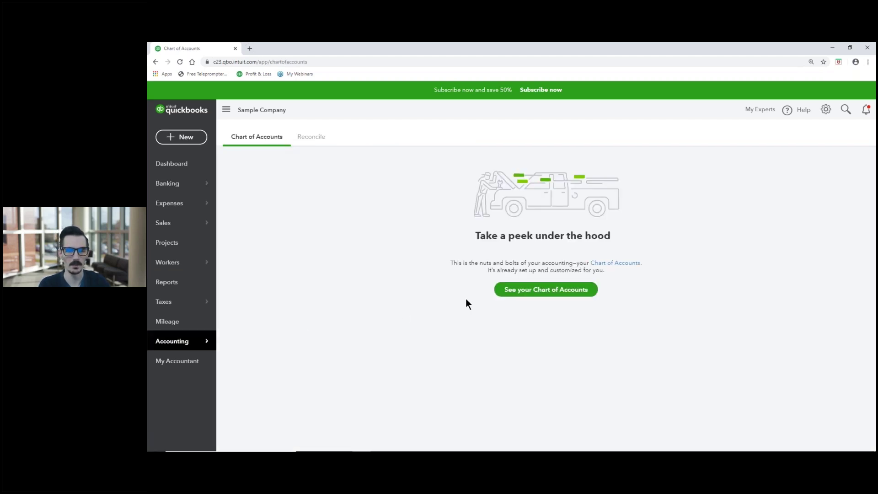
click(544, 290)
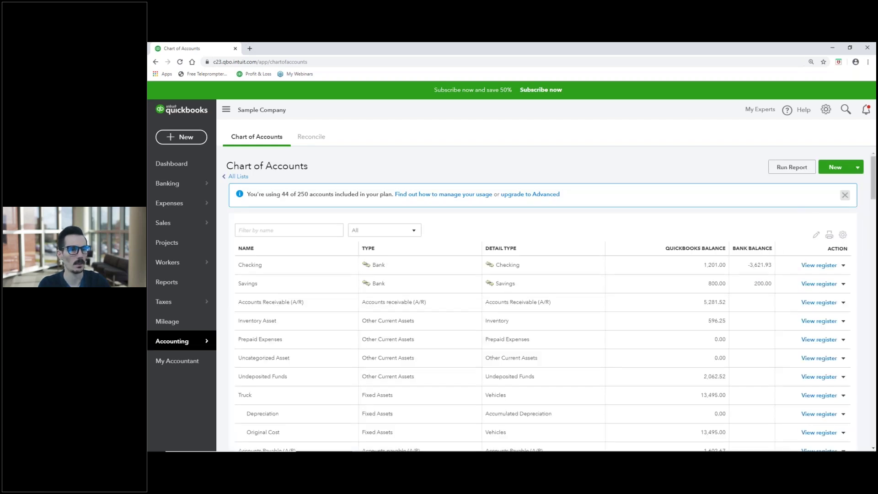
click(851, 195)
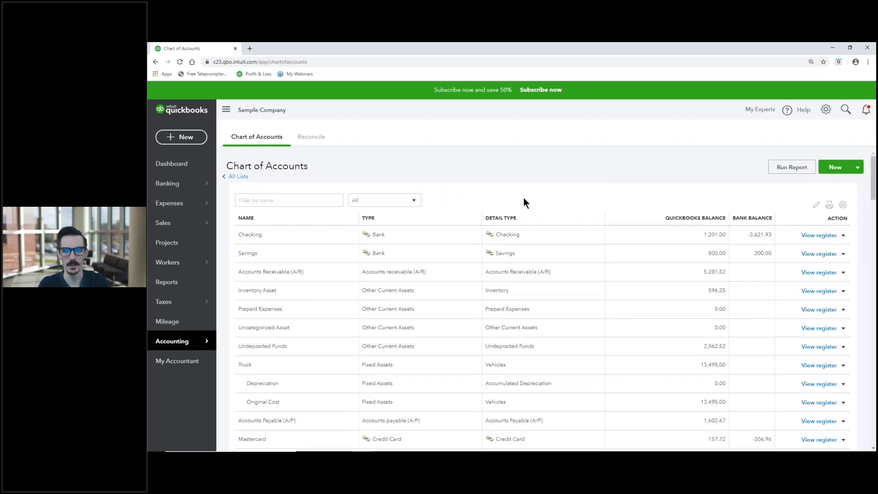
scroll(524, 199, down, 5)
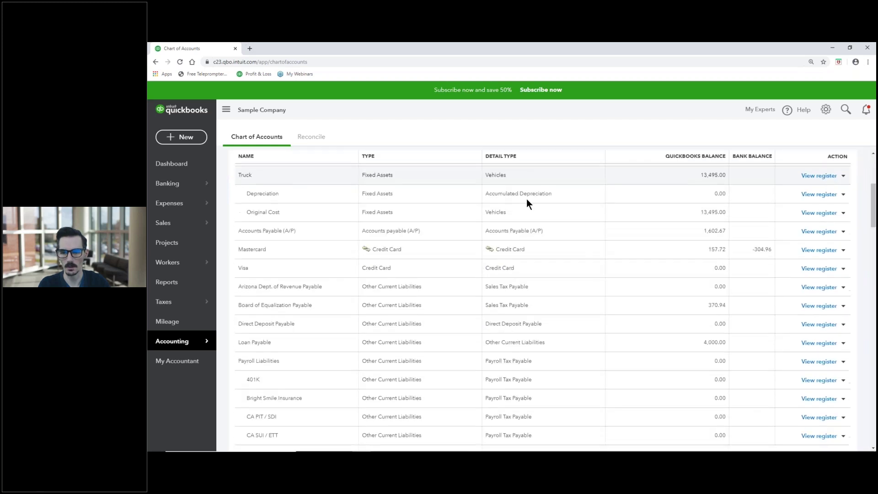
scroll(527, 198, down, 3)
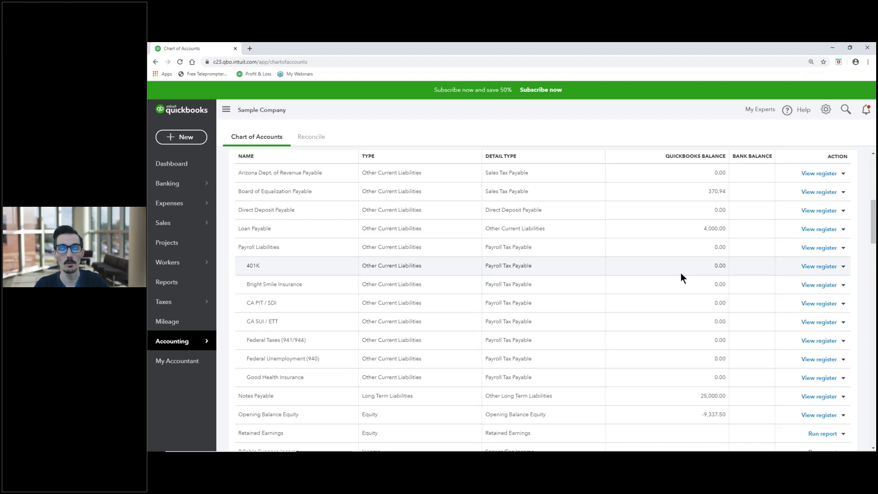
mouse_move(183, 302)
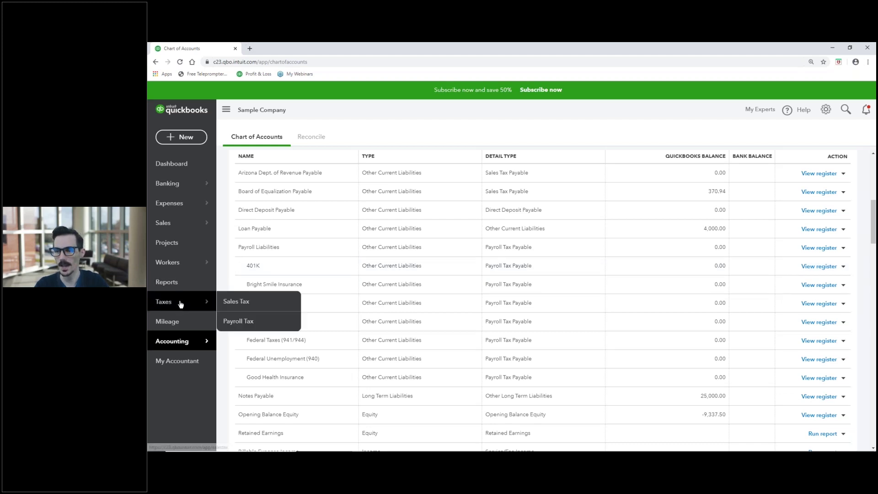
From Payroll Tax, open the $69.59 CA PIT / SDI payment due 12/11/2019.
click(233, 323)
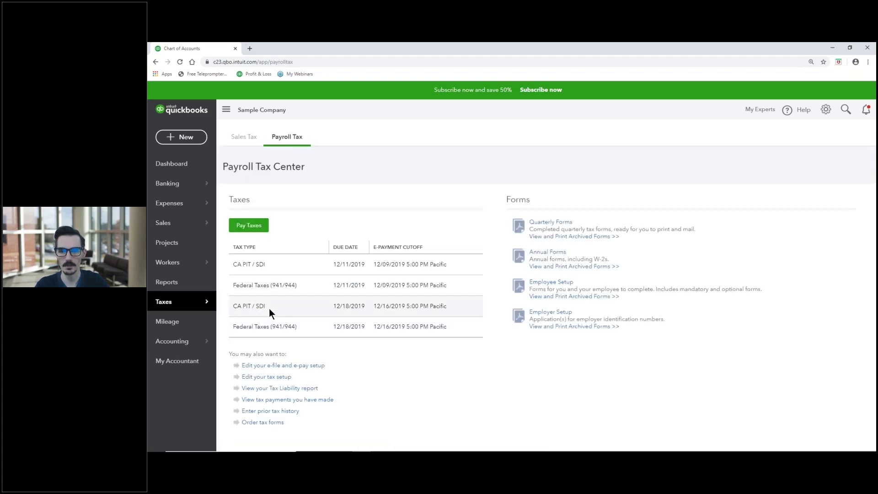
click(263, 230)
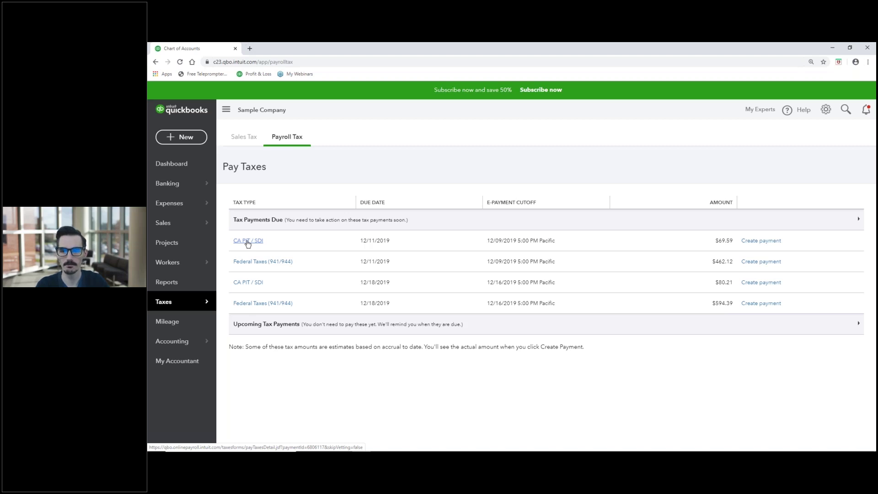
click(247, 241)
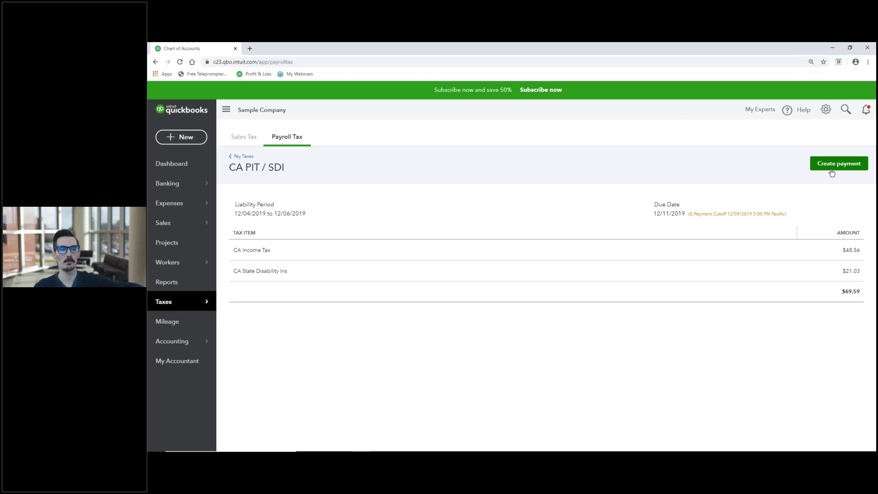
E-pay the $69.59 CA PIT / SDI tax electronically from Checking, dated 12/13/2019.
click(843, 170)
click(843, 169)
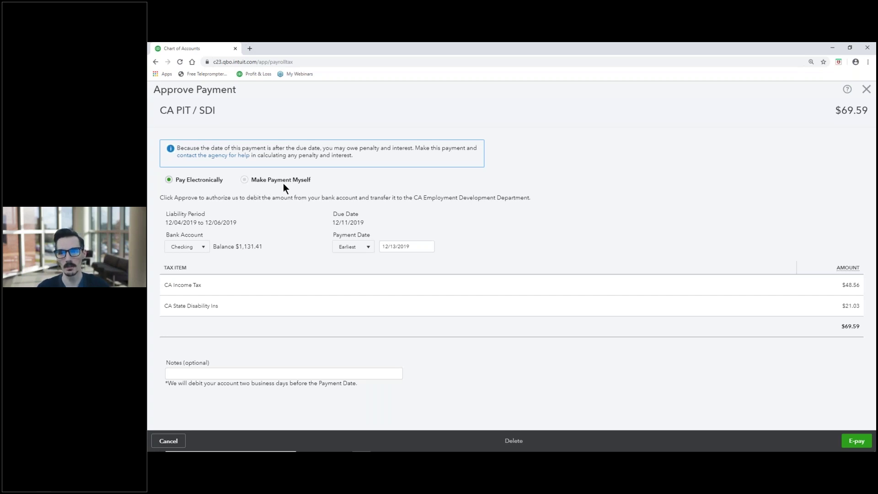
click(244, 181)
click(169, 180)
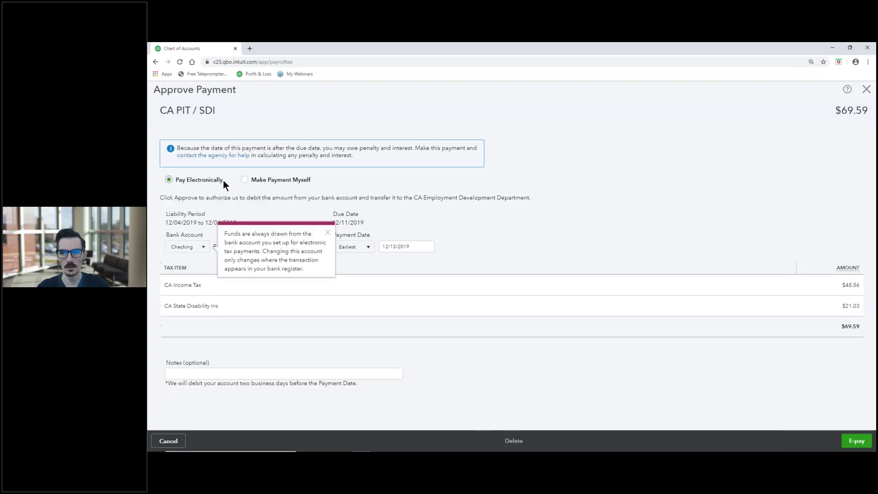
click(328, 234)
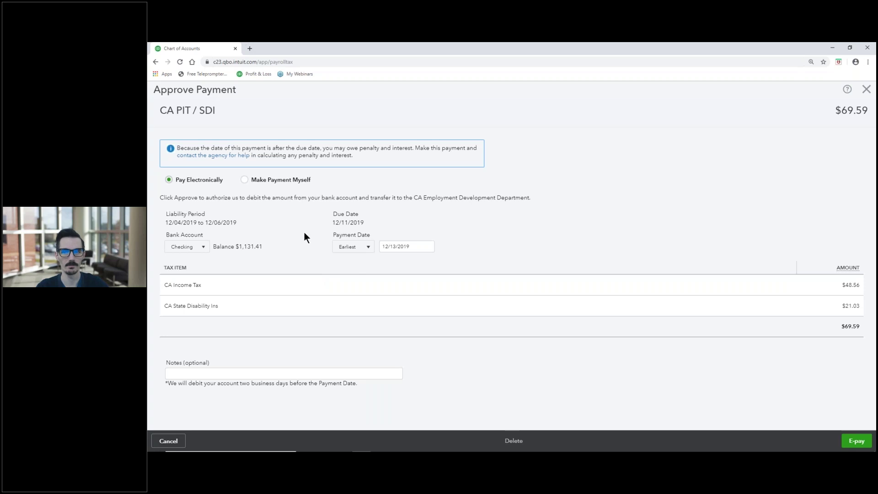
click(853, 442)
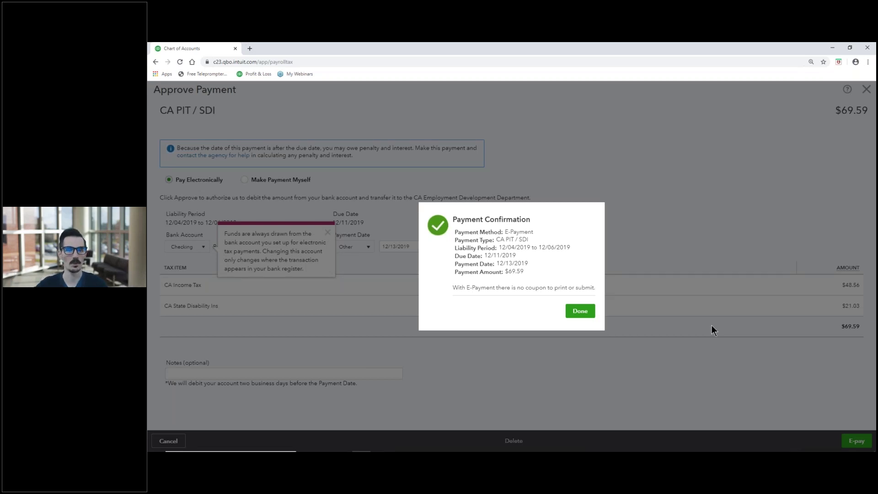
Close the CA PIT / SDI payment confirmation to return to the Pay Taxes list.
click(580, 311)
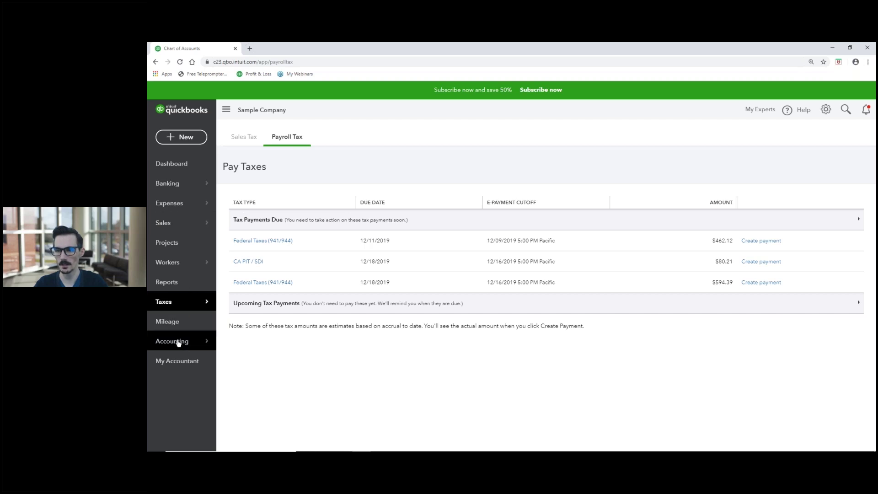
Review the Payroll Liabilities sub-accounts, now showing -69.59 balances, and open the + New menu.
mouse_move(178, 343)
click(243, 341)
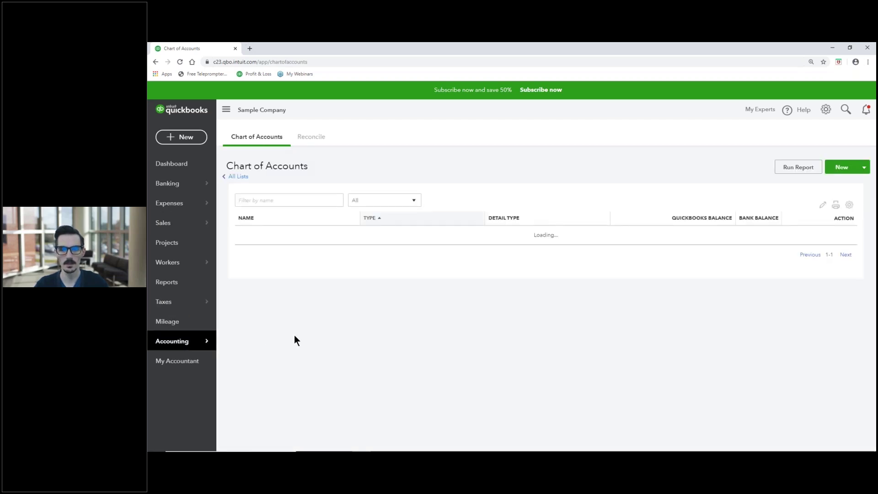
scroll(297, 338, down, 5)
scroll(305, 341, down, 2)
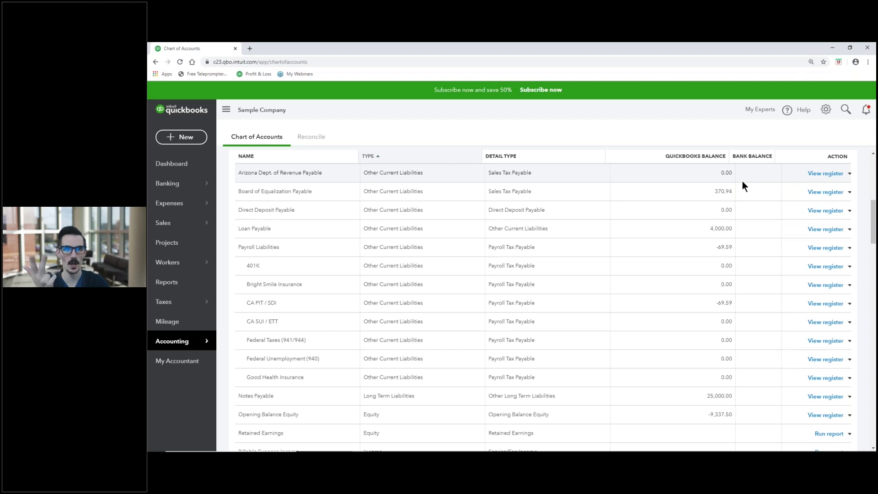
click(173, 141)
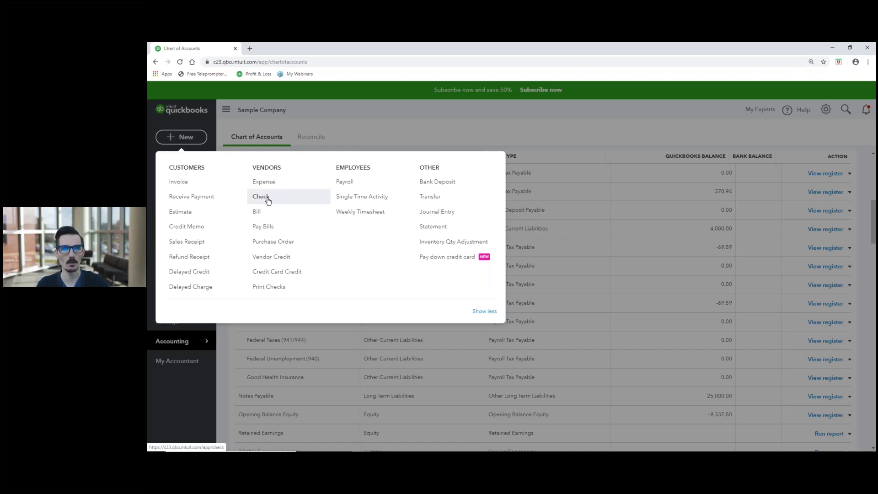
Start a new Checking expense and add 'Good Health Ins' as a new payee.
click(266, 187)
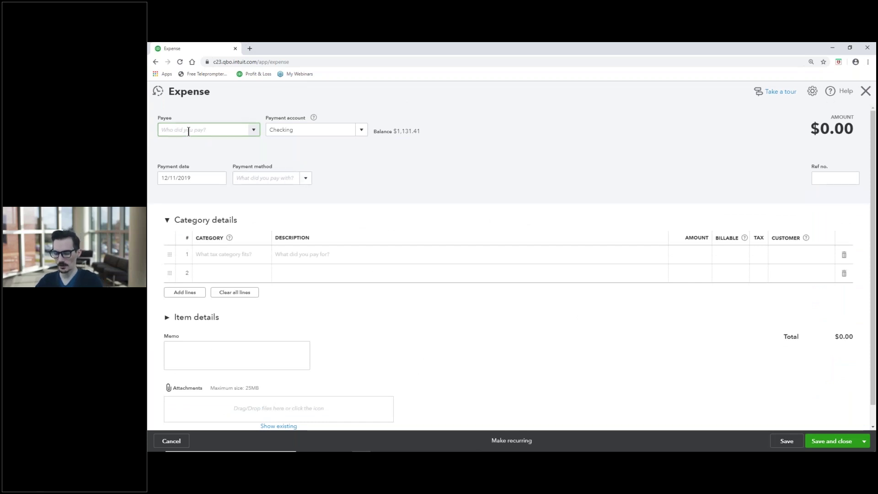
text(Good Health Ins.)
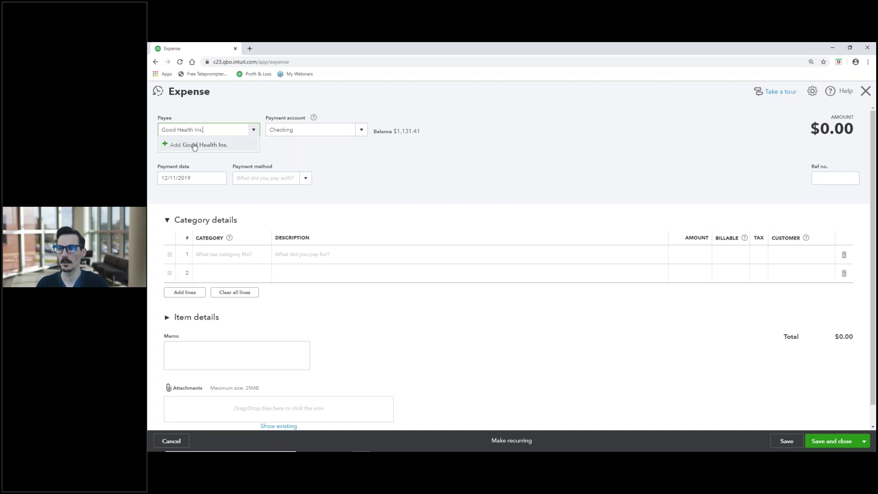
click(188, 144)
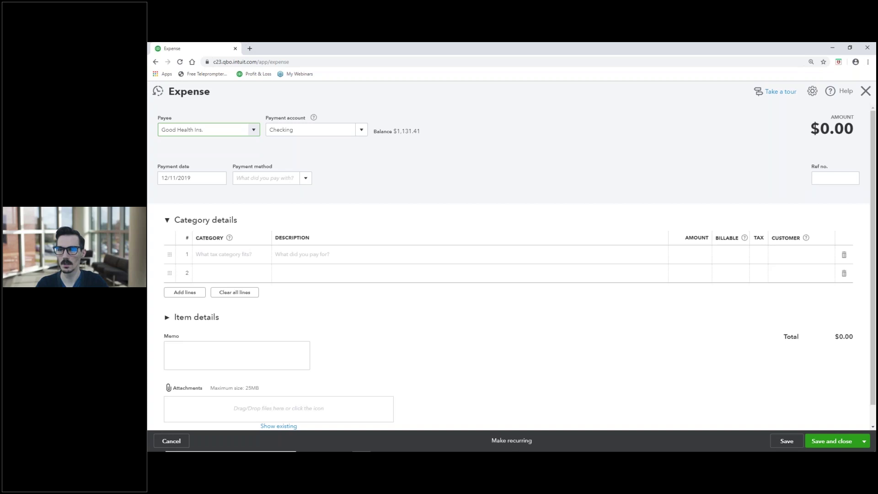
click(277, 231)
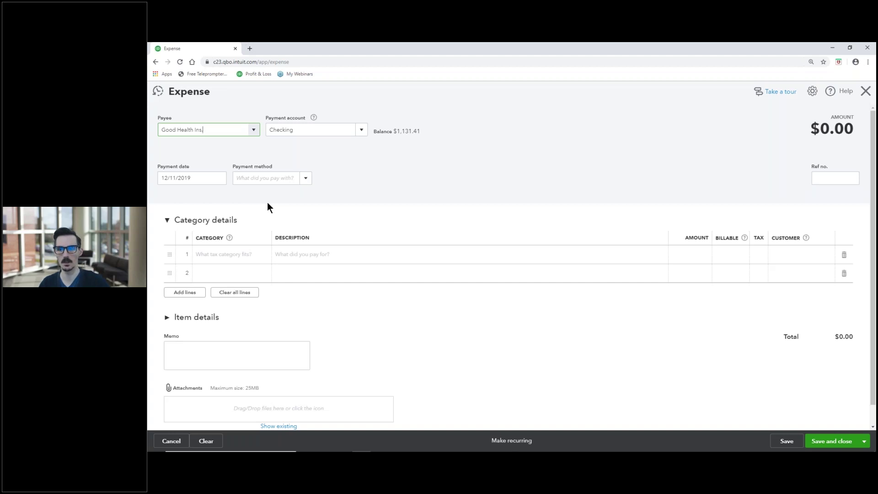
Categorize line 1 as Payroll Liabilities:Good Health Insurance for $50, then save and close.
click(215, 254)
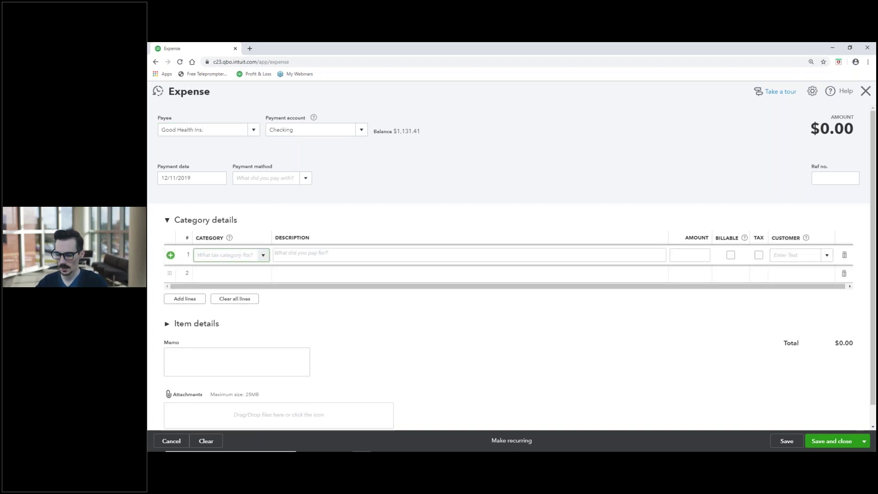
text(good)
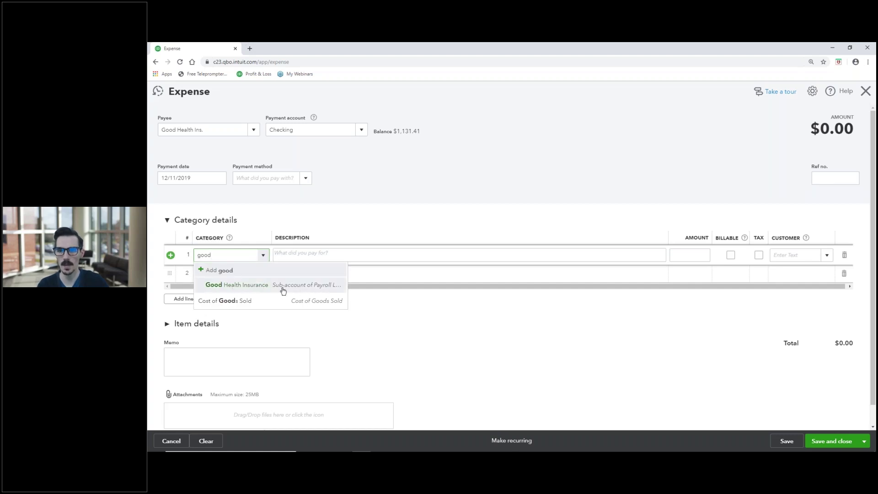
click(240, 285)
click(678, 254)
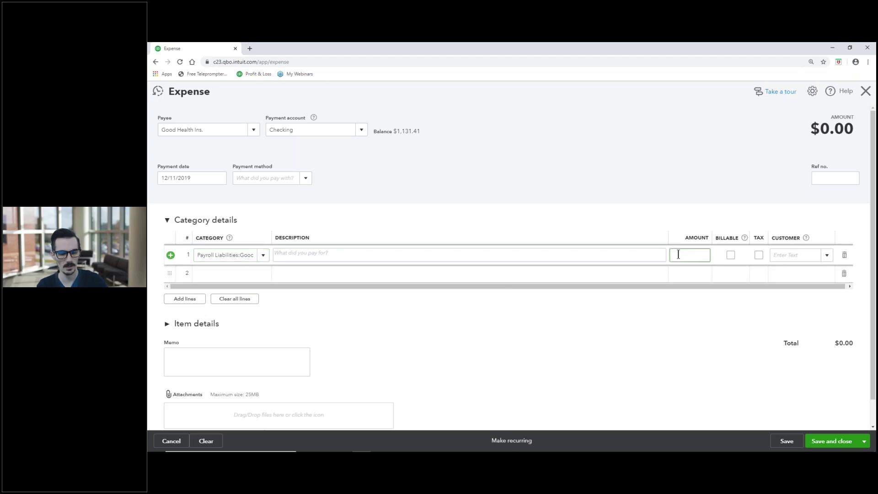
text(50)
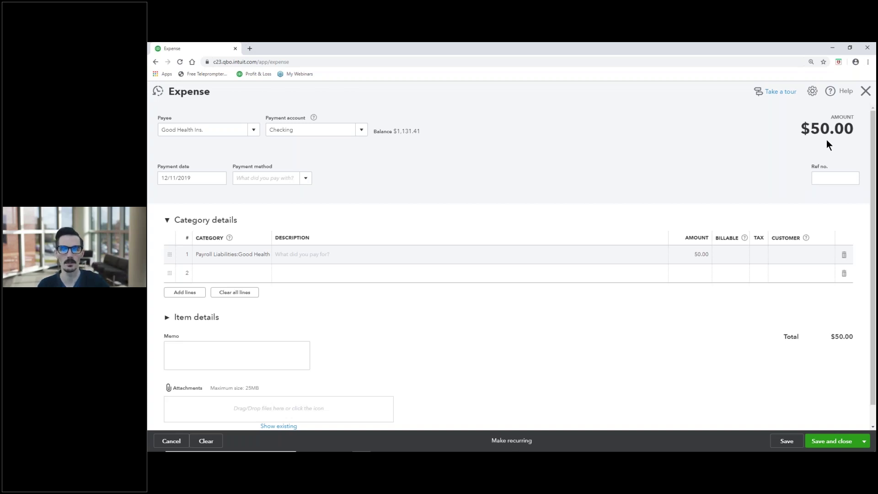
click(816, 442)
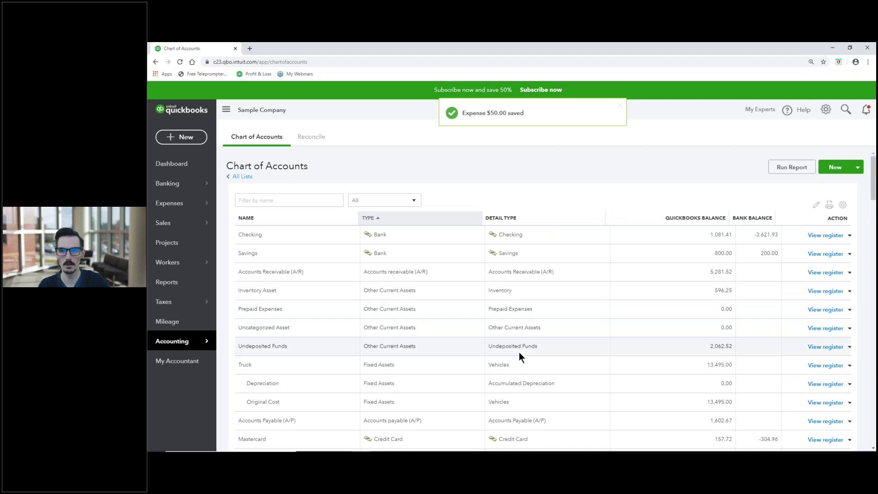
Scroll the Chart of Accounts to check the updated Good Health Insurance liability balance.
scroll(544, 343, down, 5)
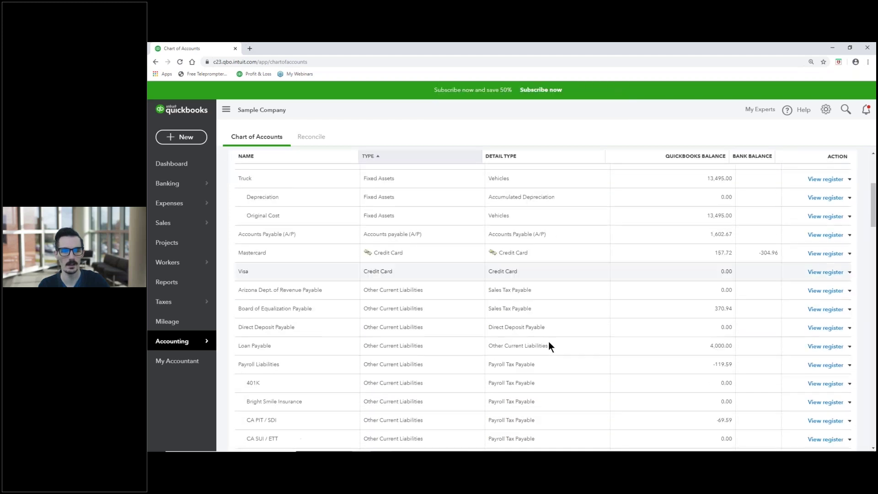
scroll(551, 342, down, 3)
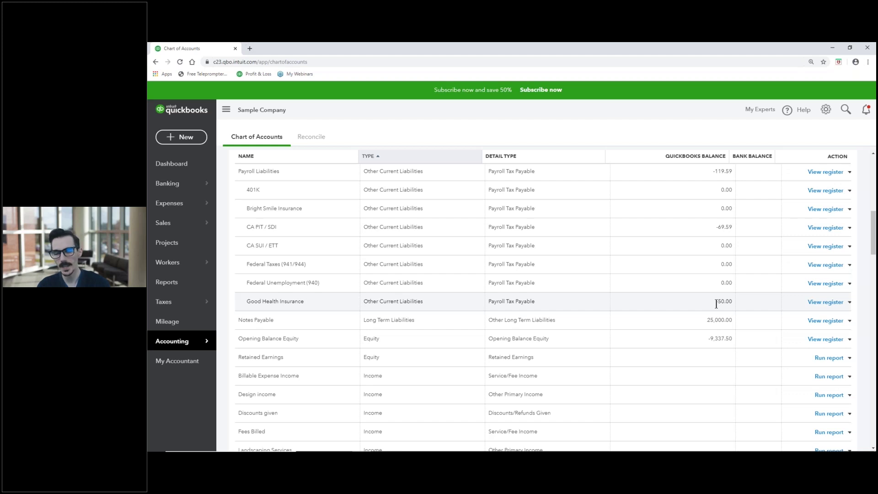
scroll(632, 322, up, 10)
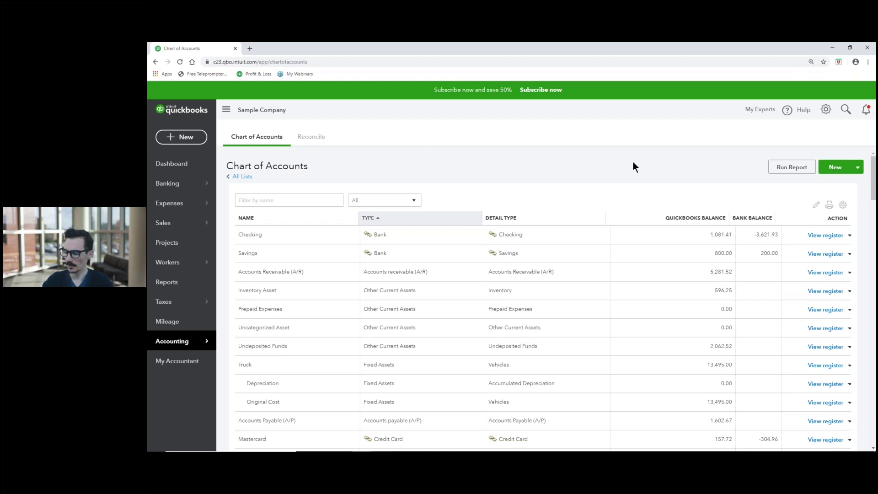
Switch to the PowerPoint slide show and advance to the 'Partner with a virtual bookkeeper' slide.
key(alt+Tab)
key(alt+Tab)
key(alt+Tab)
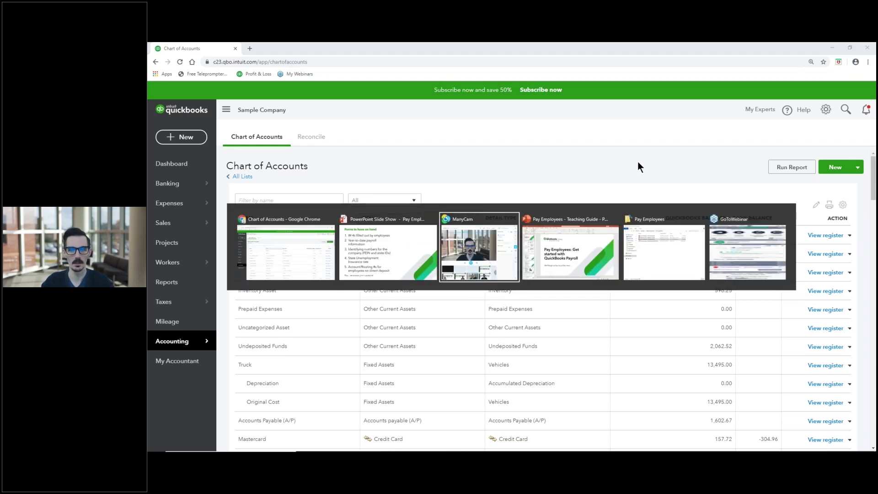
key(alt+Tab)
key(alt+Tab)
key(alt+Tab)
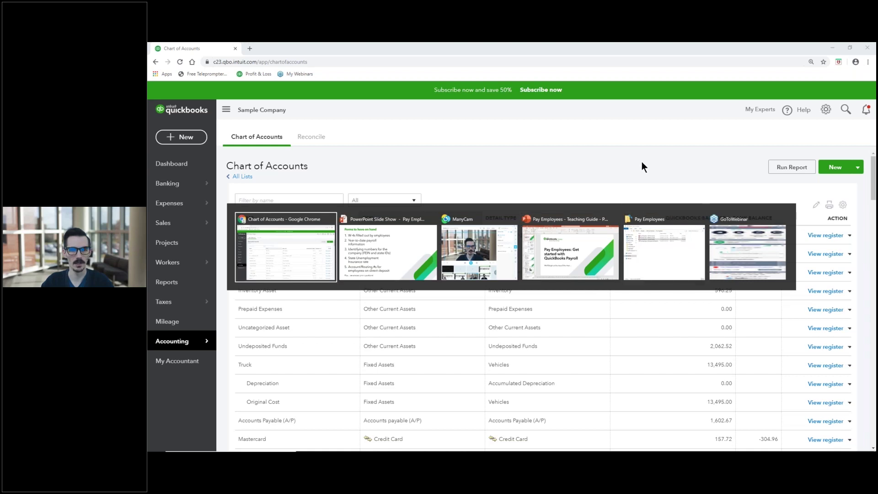
key(alt+Tab)
click(609, 274)
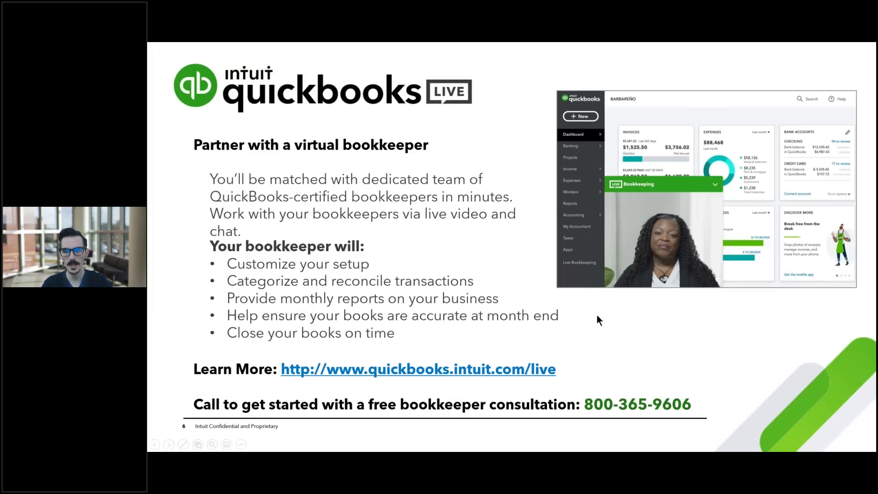